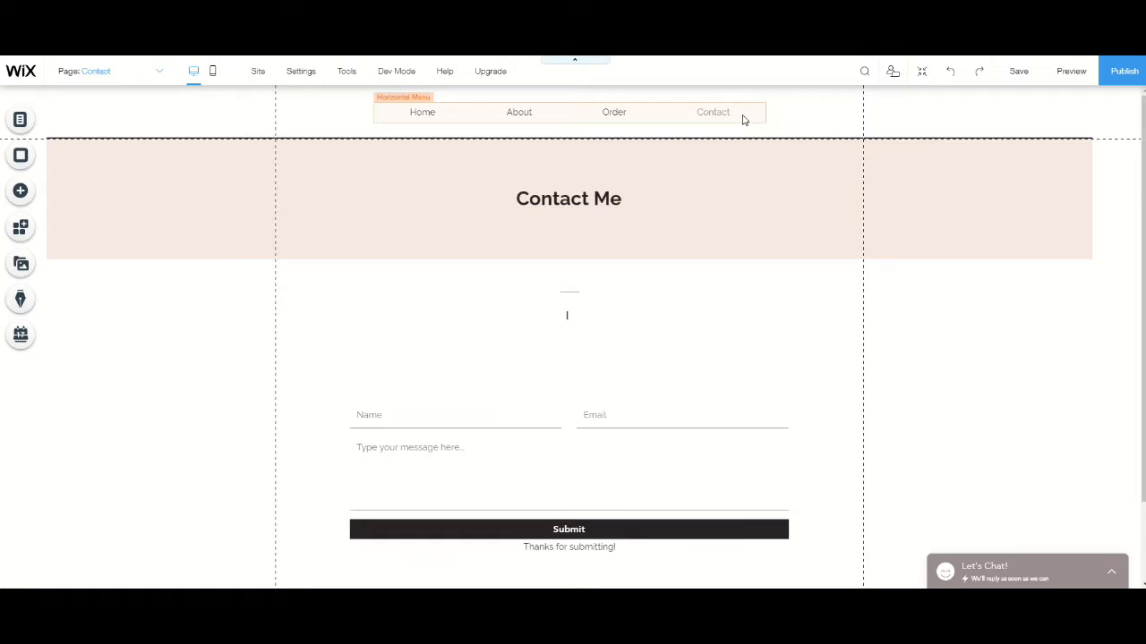
# - Add a new page to the site menu and name it Creation Gallery
pyautogui.click(20, 119)
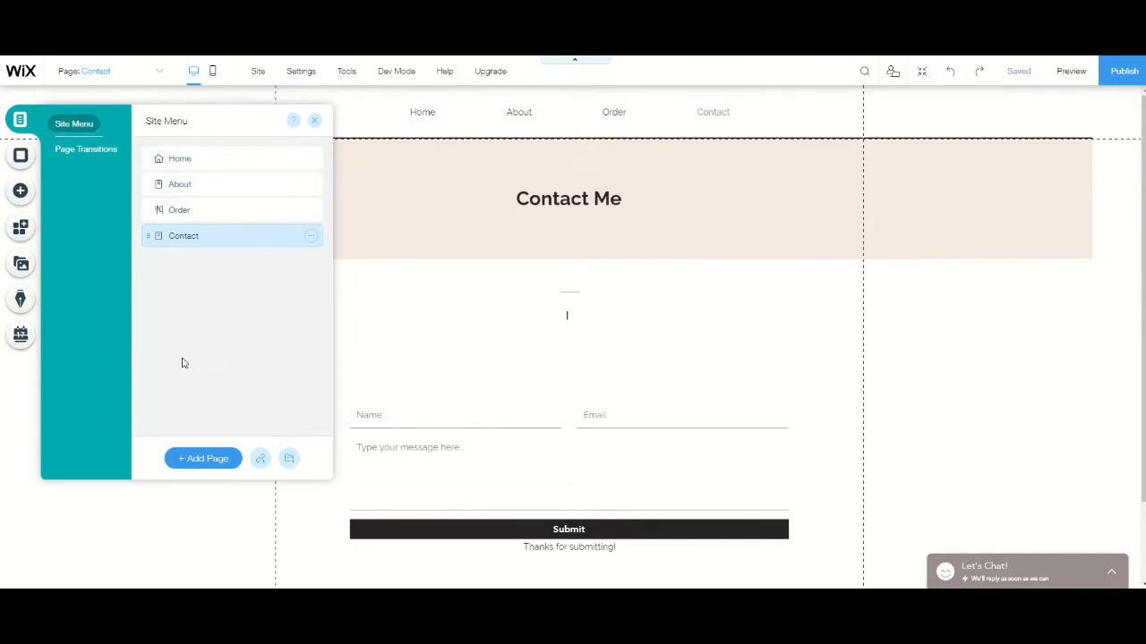
pyautogui.click(192, 463)
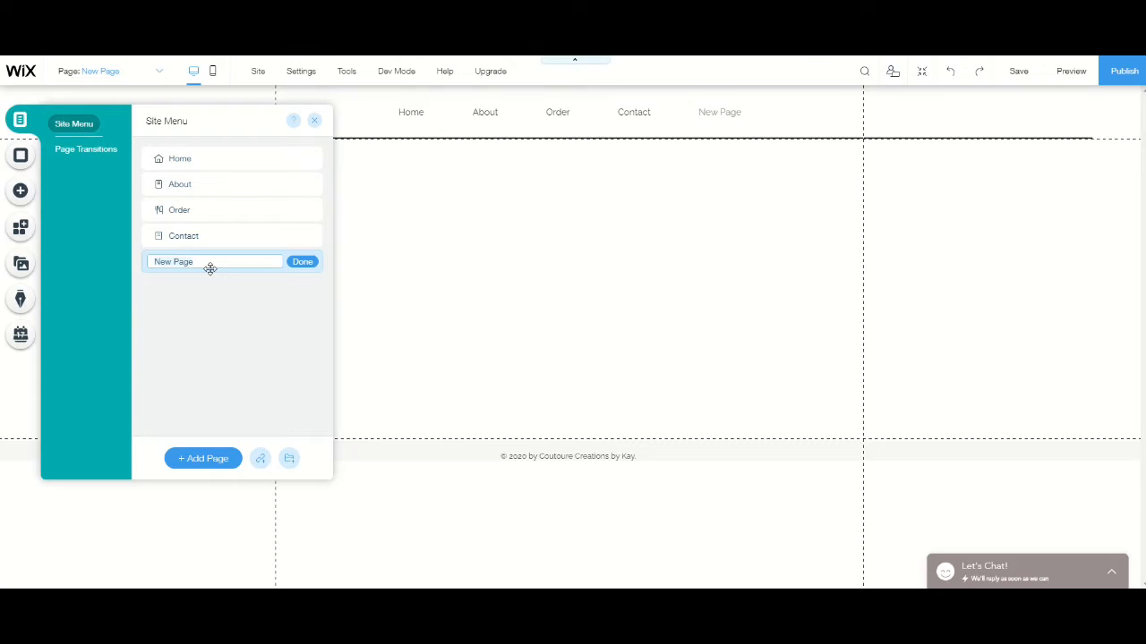
pyautogui.write('Creation')
pyautogui.press('Return')
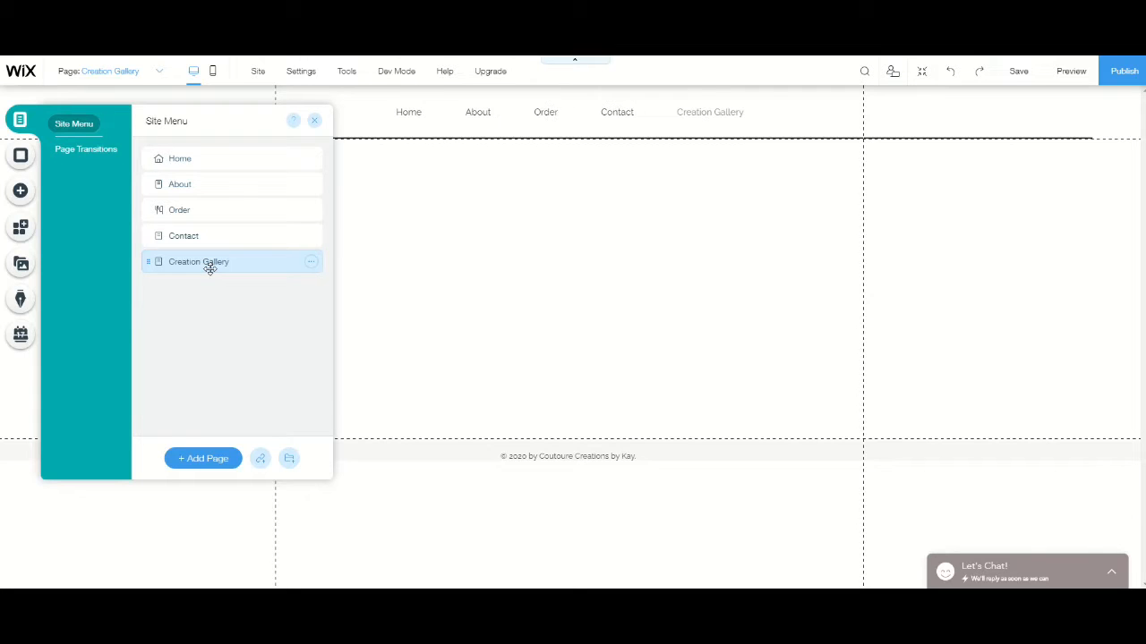
# - Open the image chooser for the Creation Gallery page's background
pyautogui.click(526, 277)
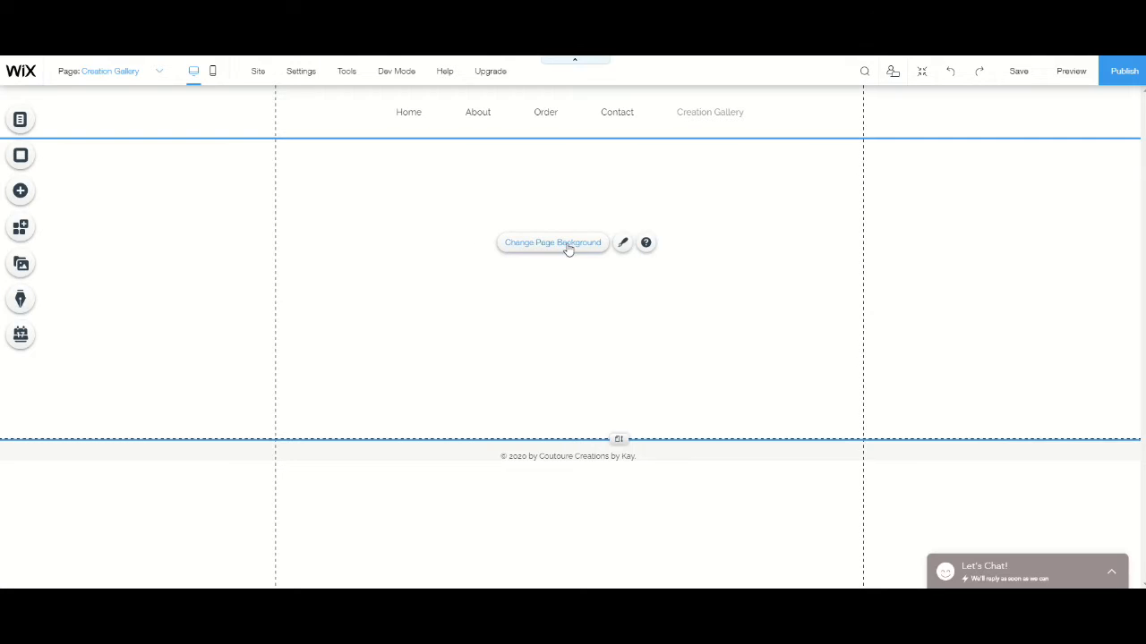
pyautogui.click(535, 248)
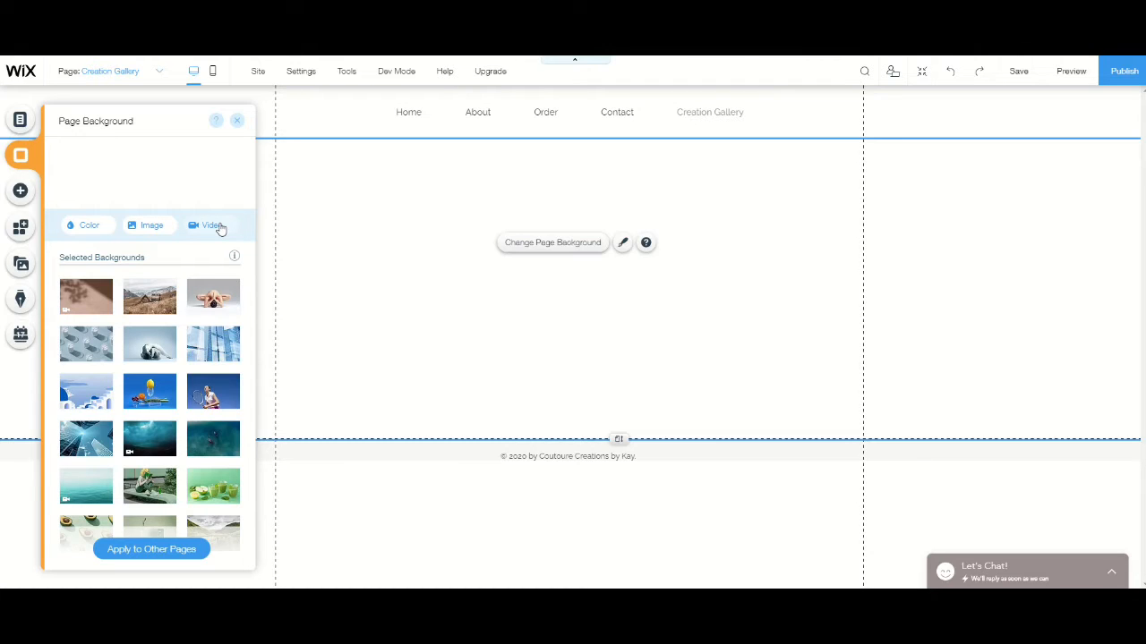
pyautogui.click(149, 229)
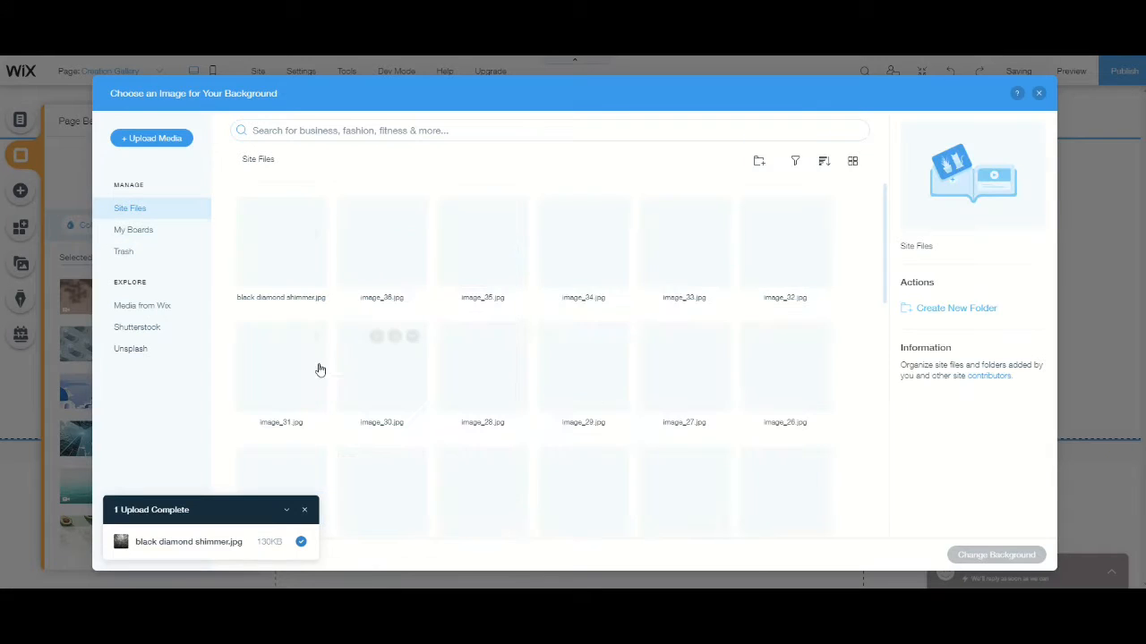
# - Browse Media from Wix for a background, filtering by Illustrations, Patterns and Textures in turn
pyautogui.click(164, 307)
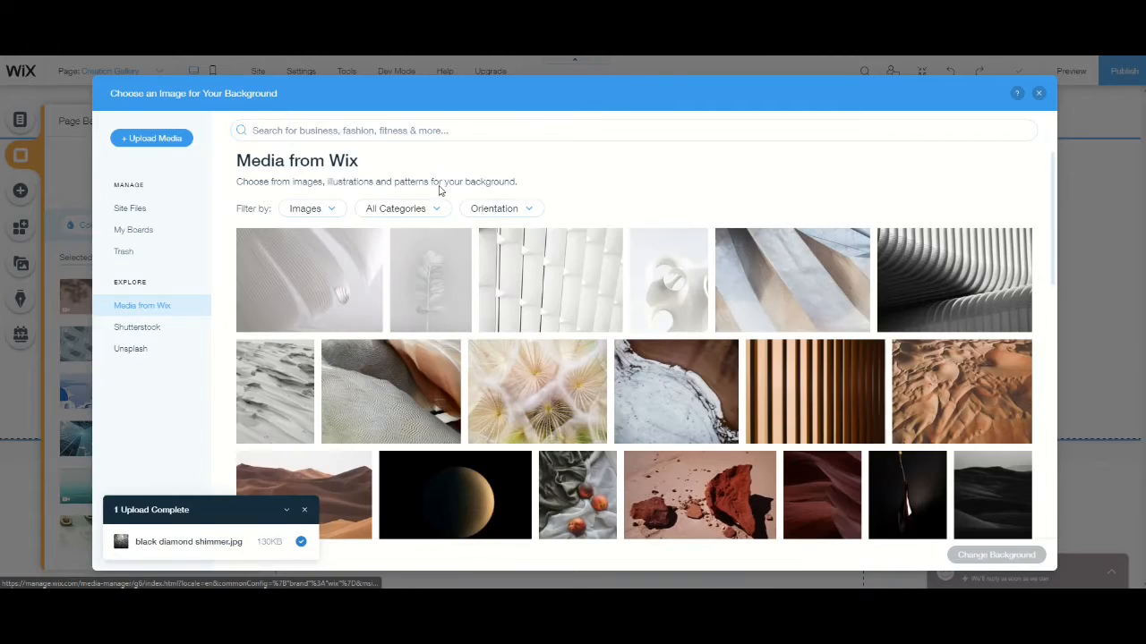
pyautogui.click(333, 211)
pyautogui.click(315, 278)
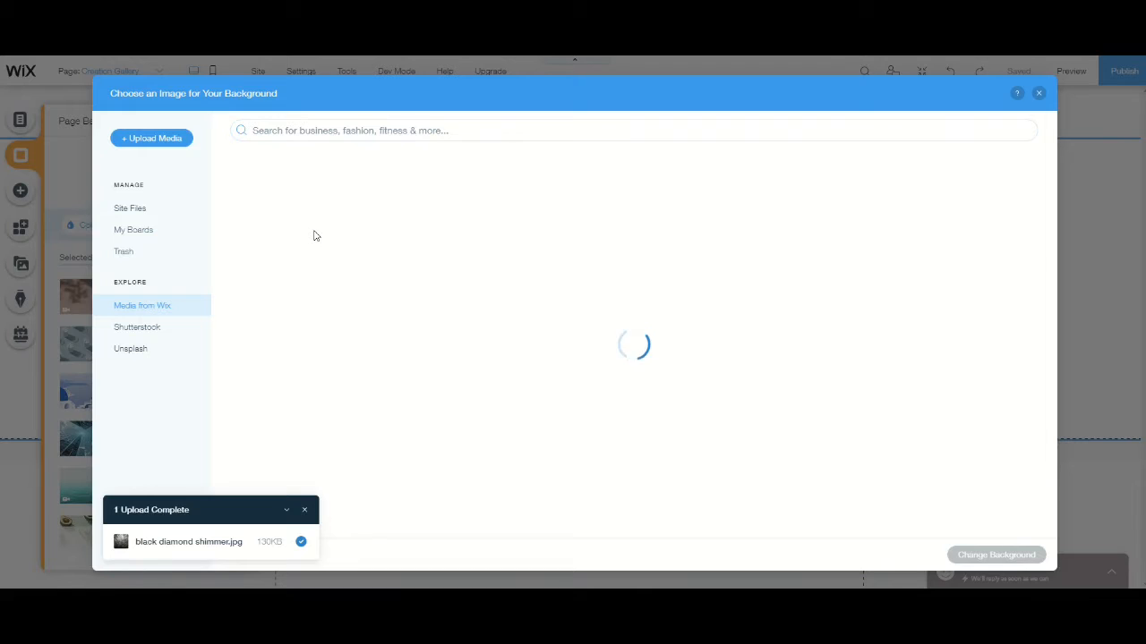
pyautogui.click(340, 212)
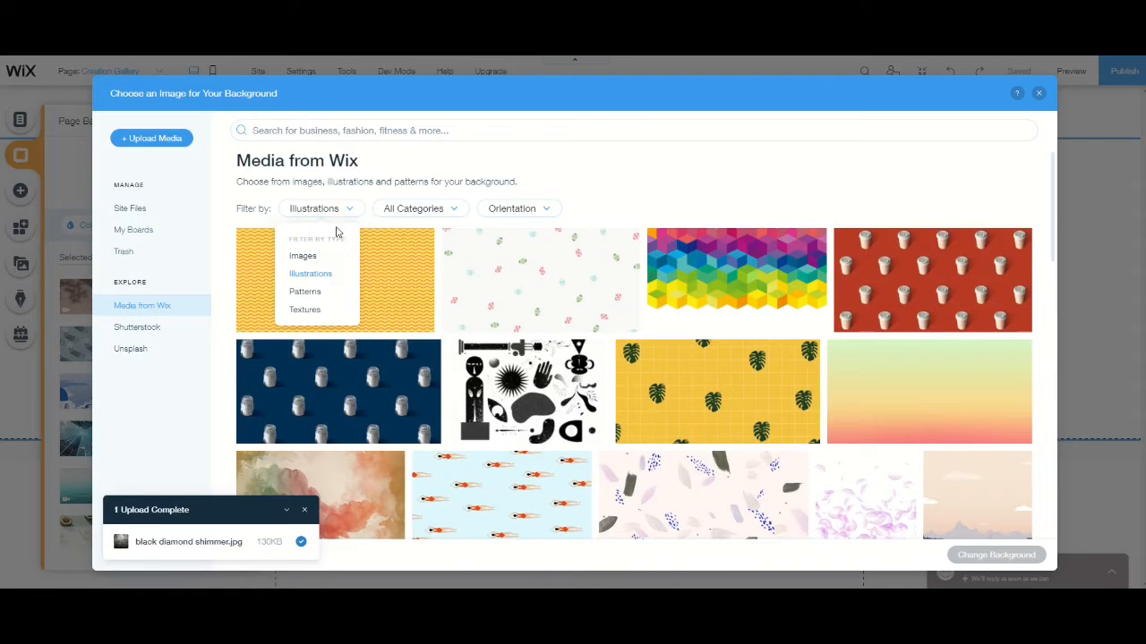
pyautogui.click(310, 297)
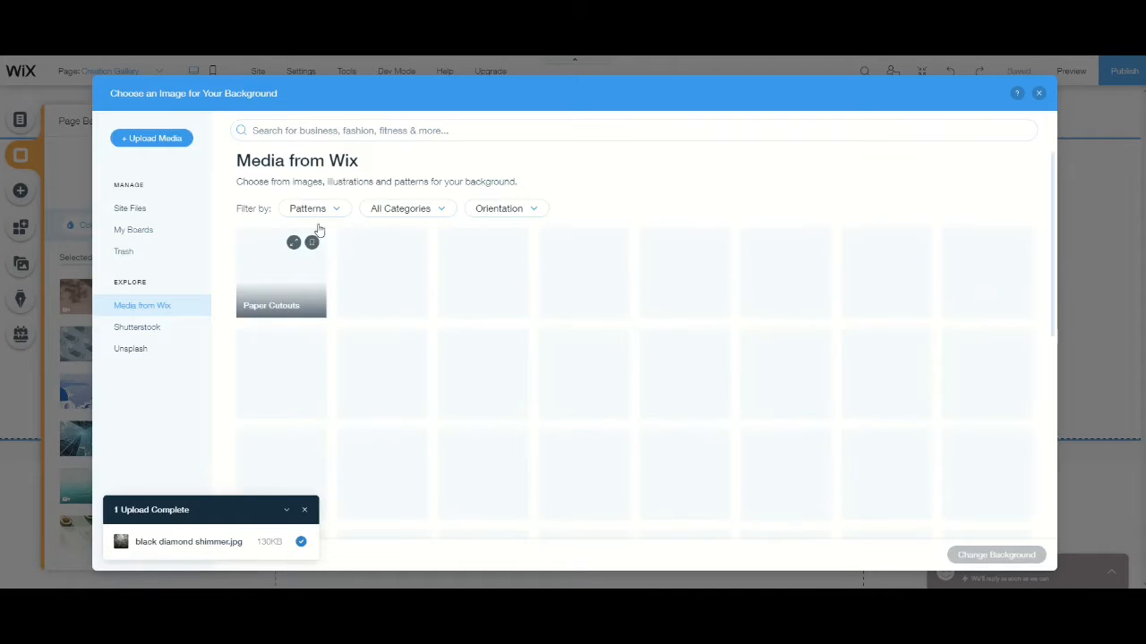
pyautogui.click(320, 210)
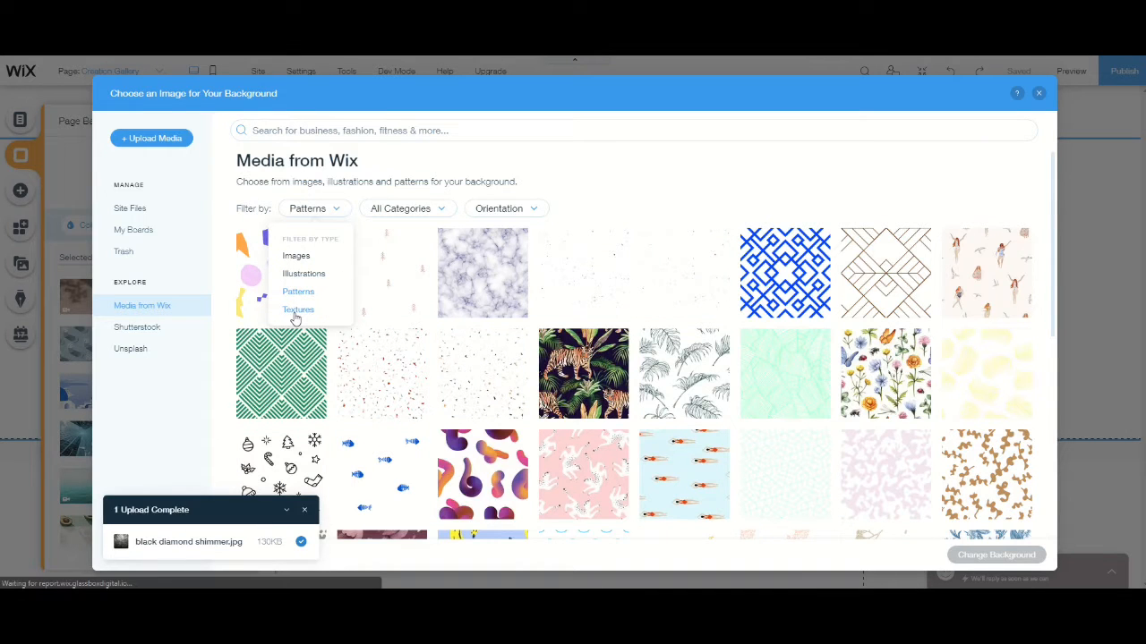
pyautogui.click(295, 315)
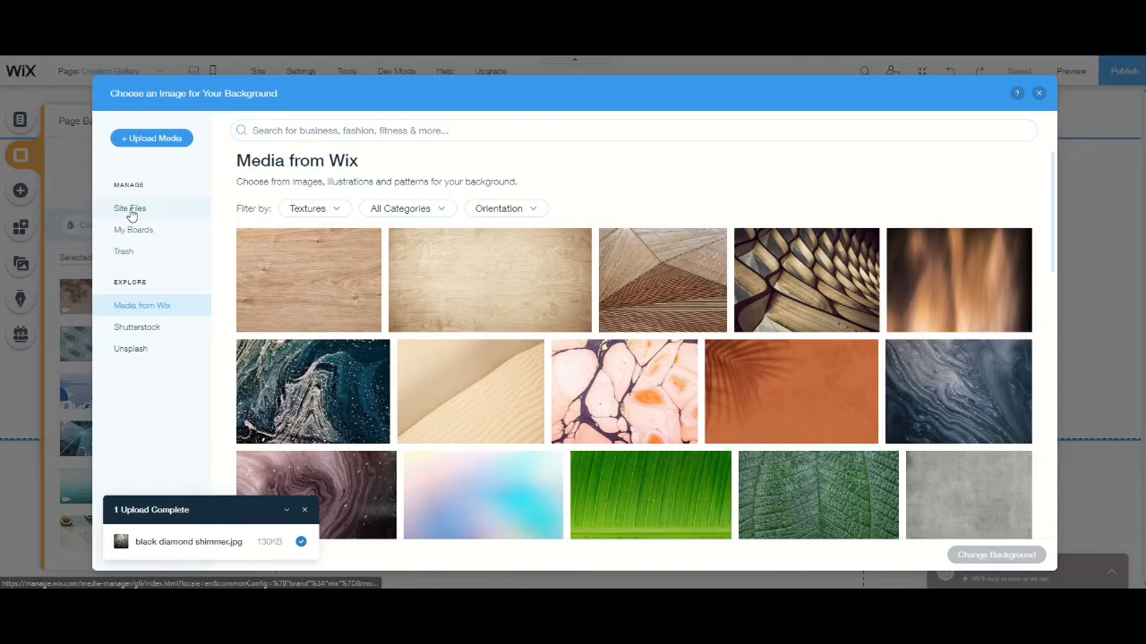
# - Set black diamond shimmer.jpg from the site files as the Creation Gallery page background
pyautogui.click(130, 210)
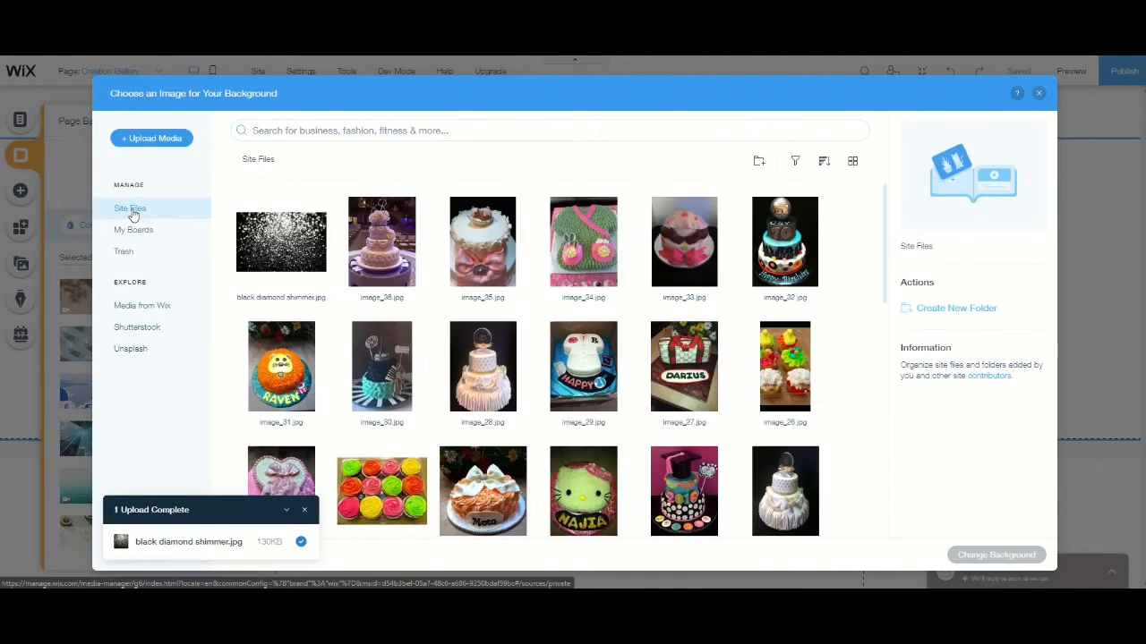
pyautogui.click(276, 246)
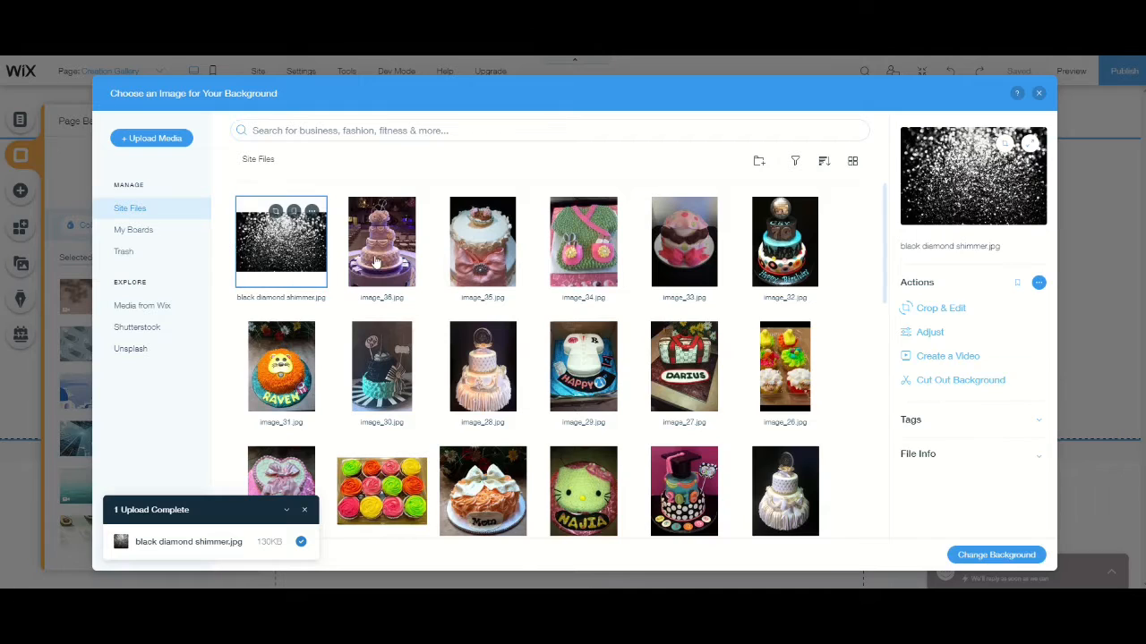
pyautogui.click(996, 555)
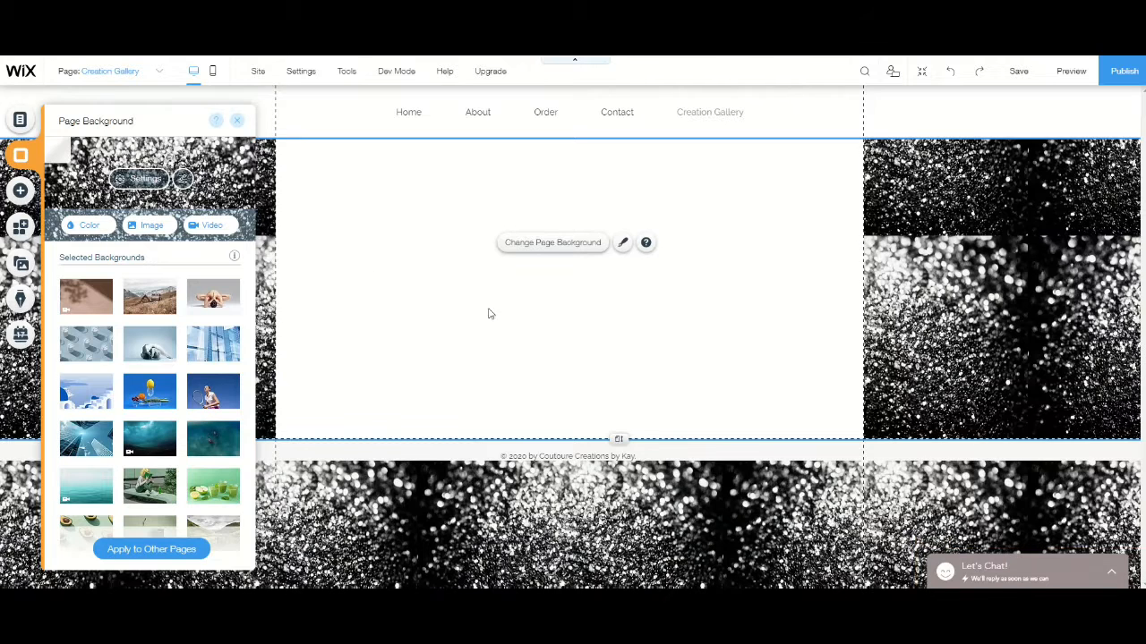
pyautogui.click(361, 269)
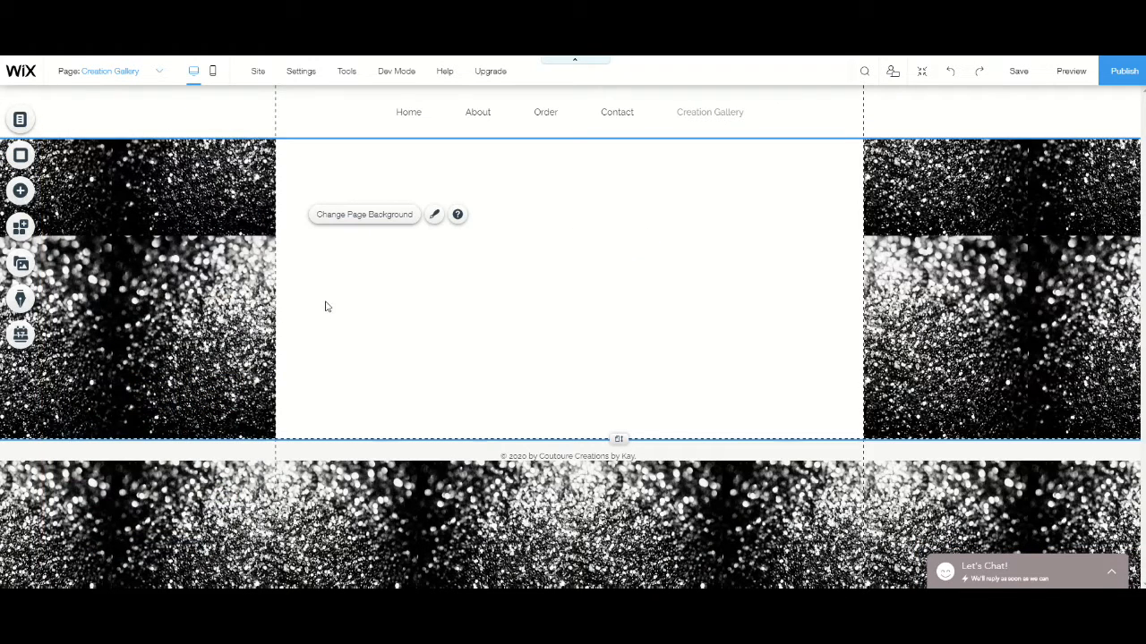
pyautogui.click(143, 292)
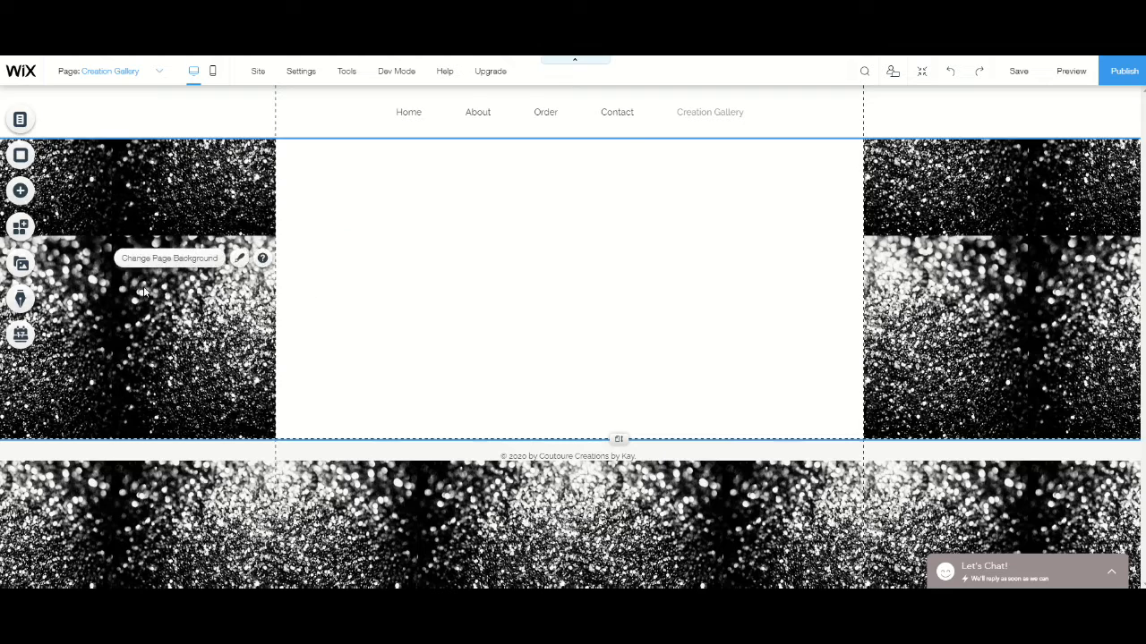
# - Add the uploaded cake stand image, stand.jpg, from the site files to the page
pyautogui.click(12, 198)
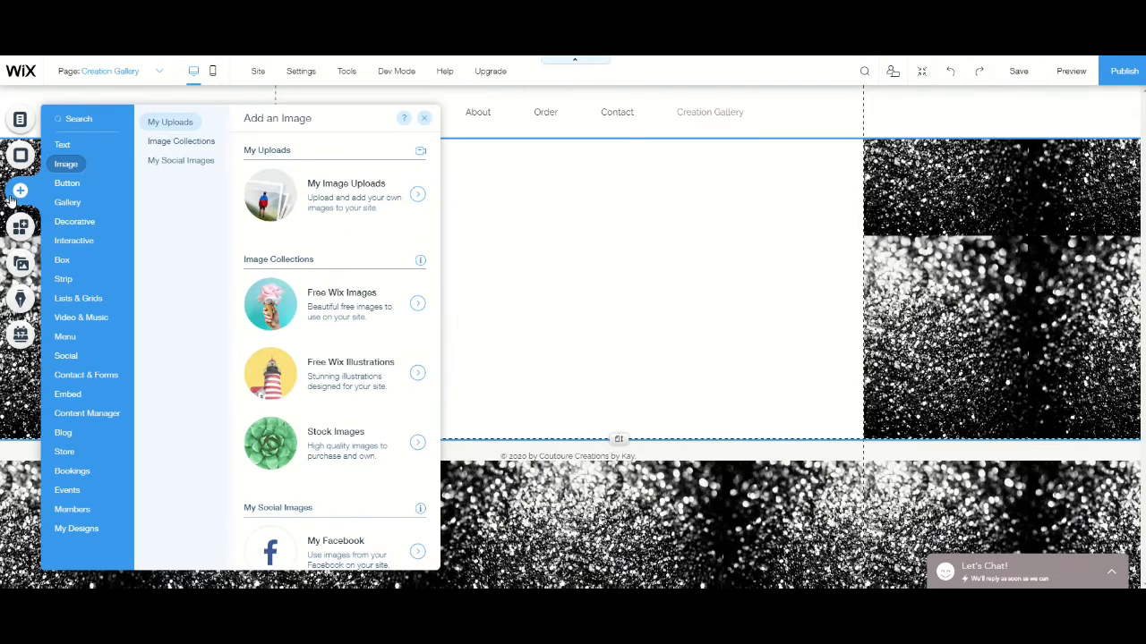
pyautogui.click(67, 182)
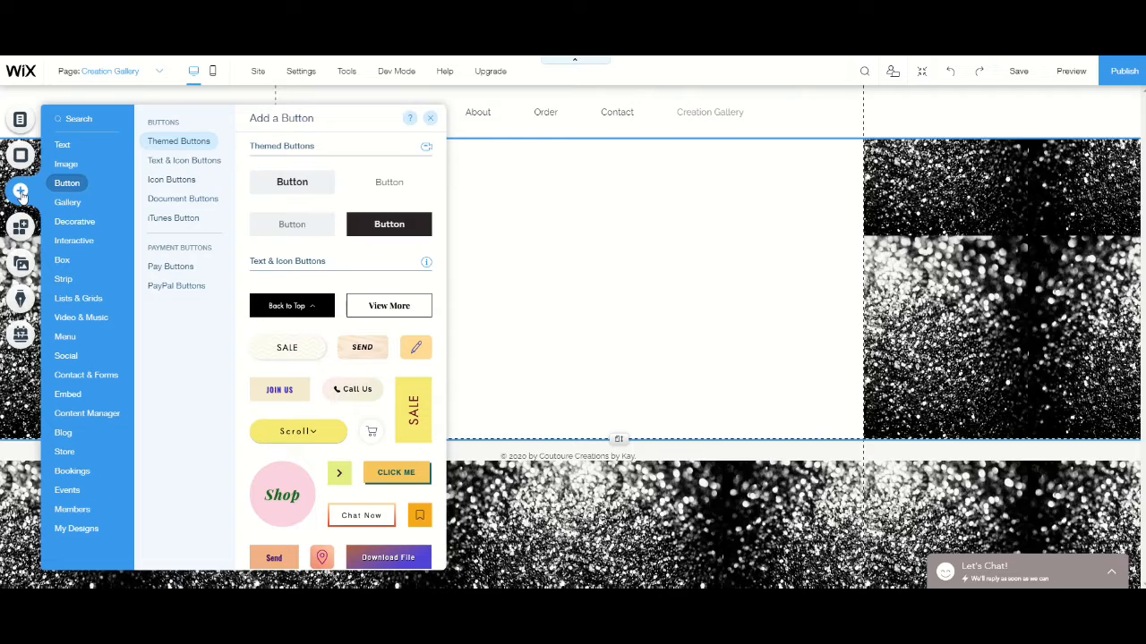
pyautogui.moveTo(77, 220)
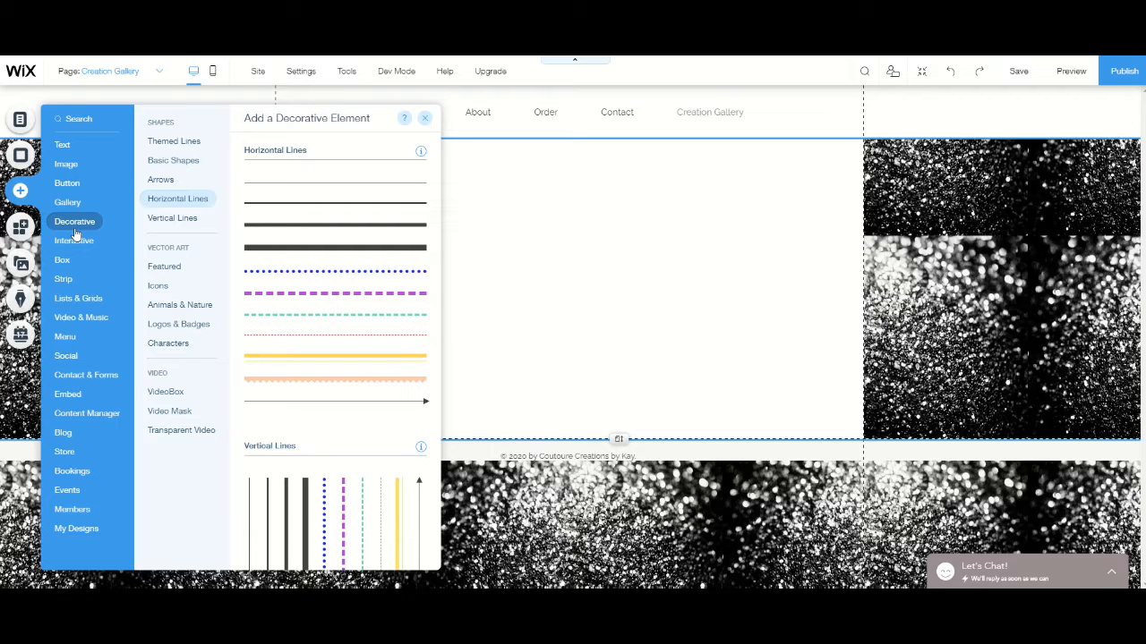
pyautogui.moveTo(65, 167)
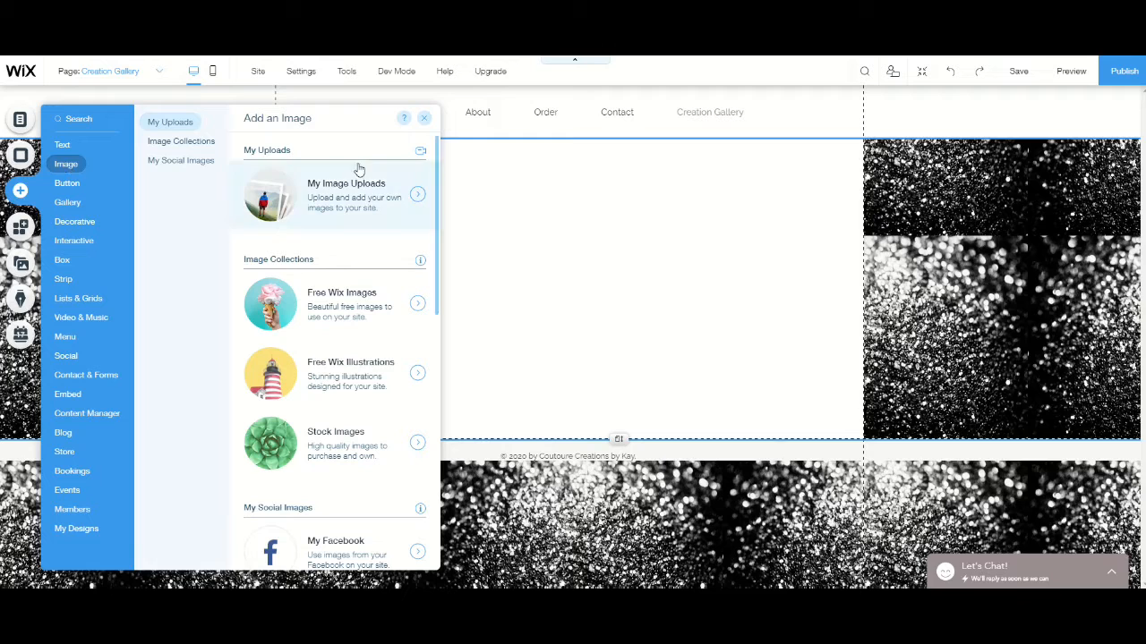
pyautogui.click(338, 211)
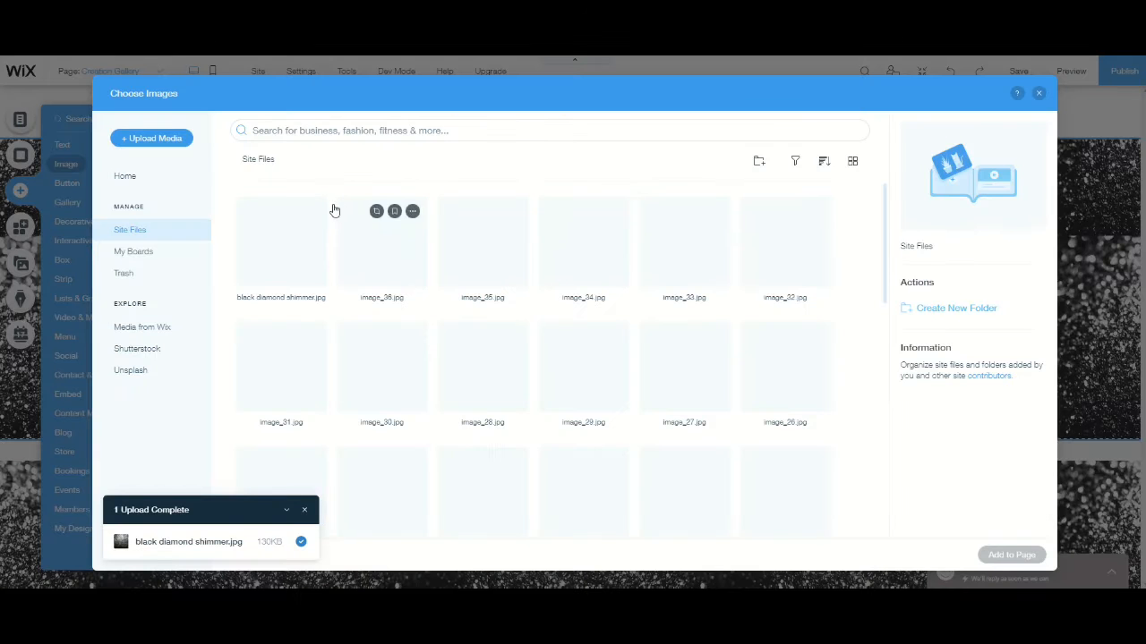
pyautogui.scroll(-3, 447, 378)
pyautogui.scroll(-8, 447, 378)
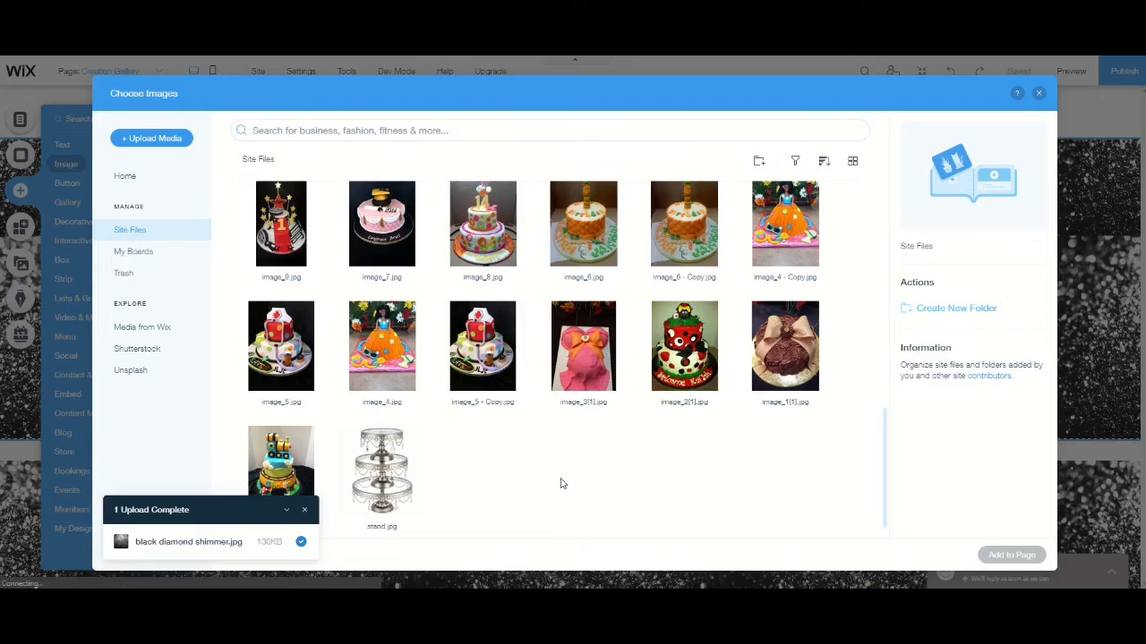
pyautogui.click(367, 471)
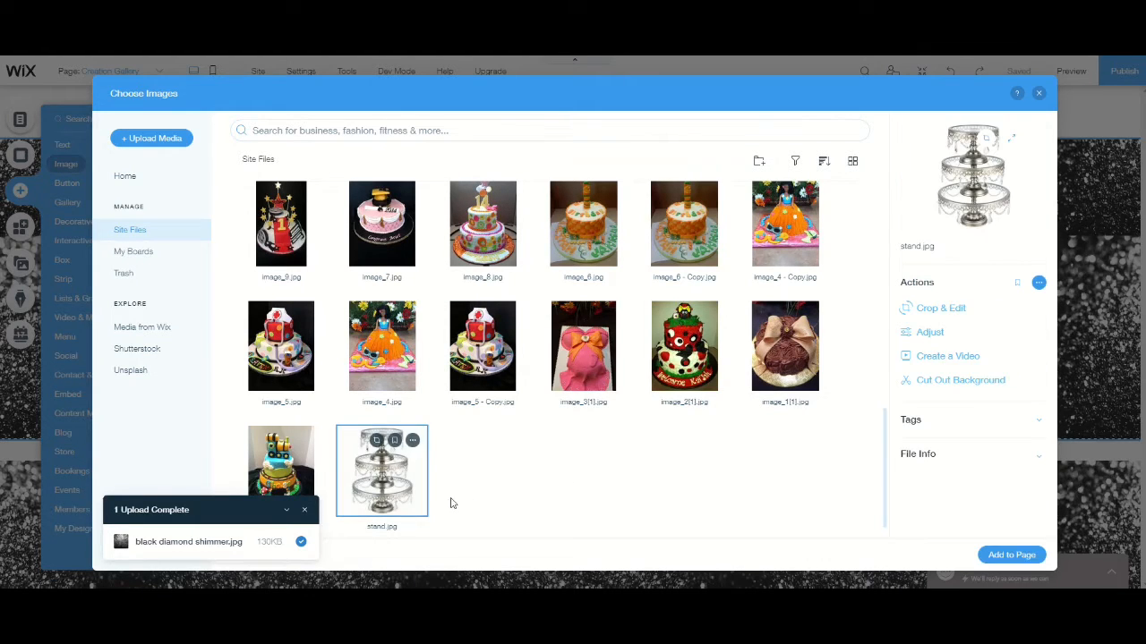
pyautogui.click(1011, 555)
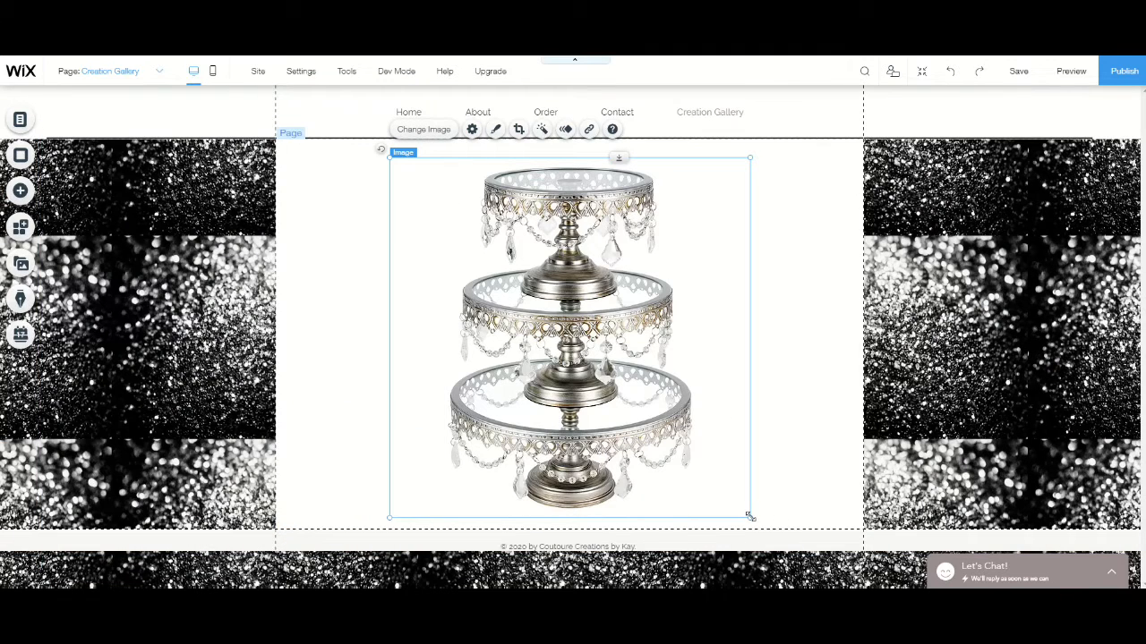
# - Enlarge the cake stand image and move it lower on the page, centred horizontally at about x 138, y 330
pyautogui.moveTo(750, 517); pyautogui.dragTo(842, 568)
pyautogui.scroll(-1, 573, 367)
pyautogui.moveTo(602, 336); pyautogui.dragTo(577, 438)
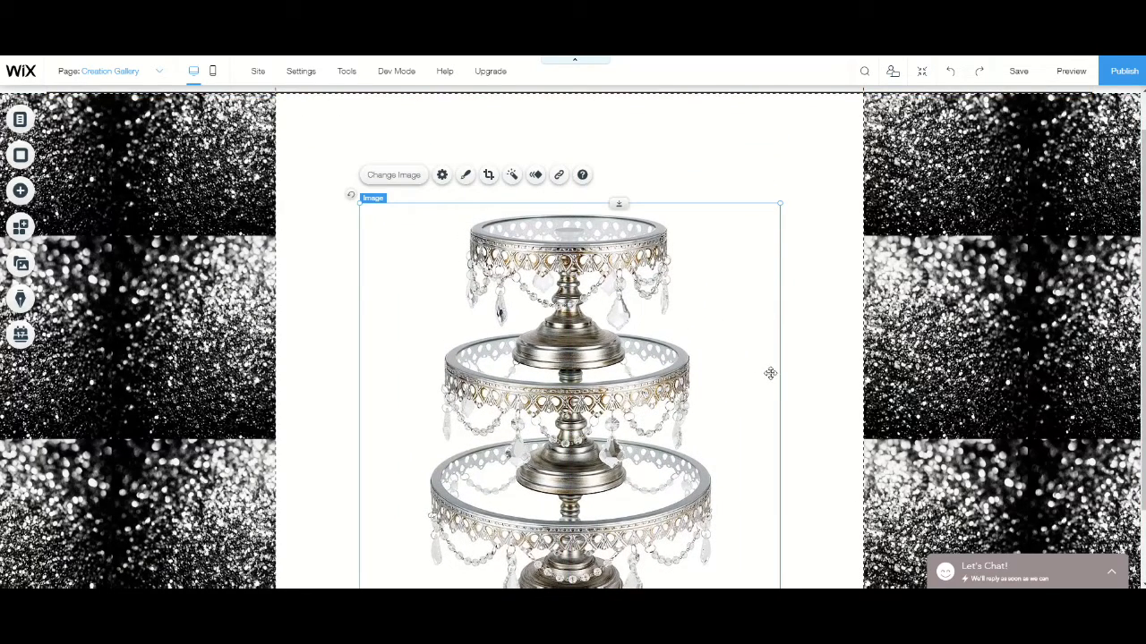
pyautogui.scroll(-2, 820, 364)
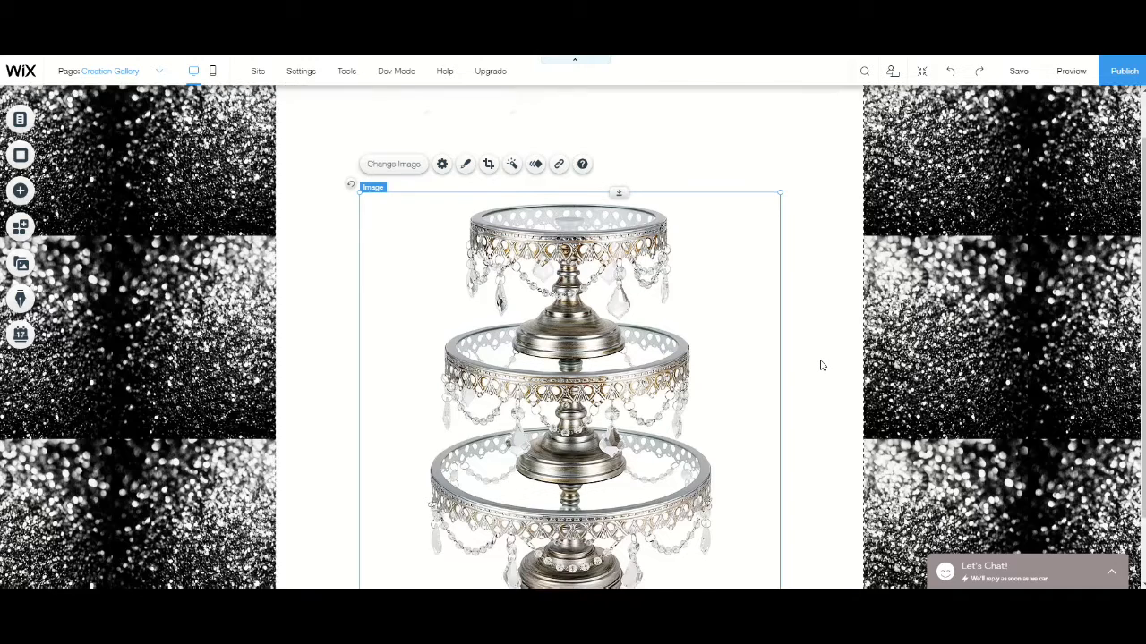
pyautogui.moveTo(569, 367)
pyautogui.mouseDown()
pyautogui.moveTo(542, 388)
pyautogui.moveTo(564, 404)
pyautogui.moveTo(562, 379)
pyautogui.mouseUp()
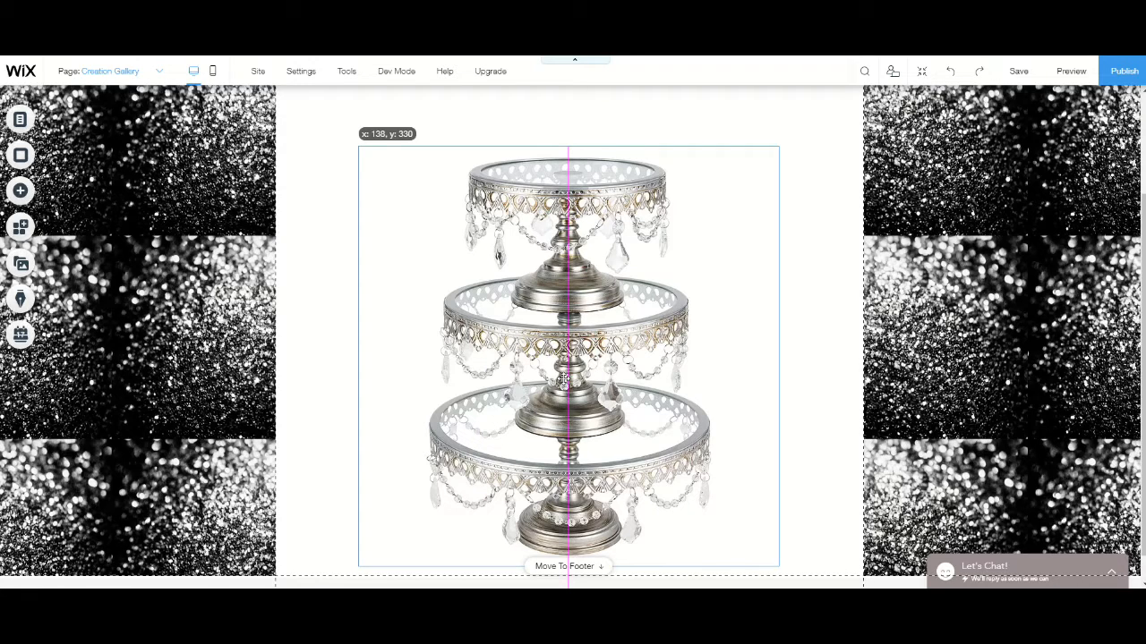
pyautogui.moveTo(565, 379); pyautogui.dragTo(565, 379)
pyautogui.scroll(2, 843, 304)
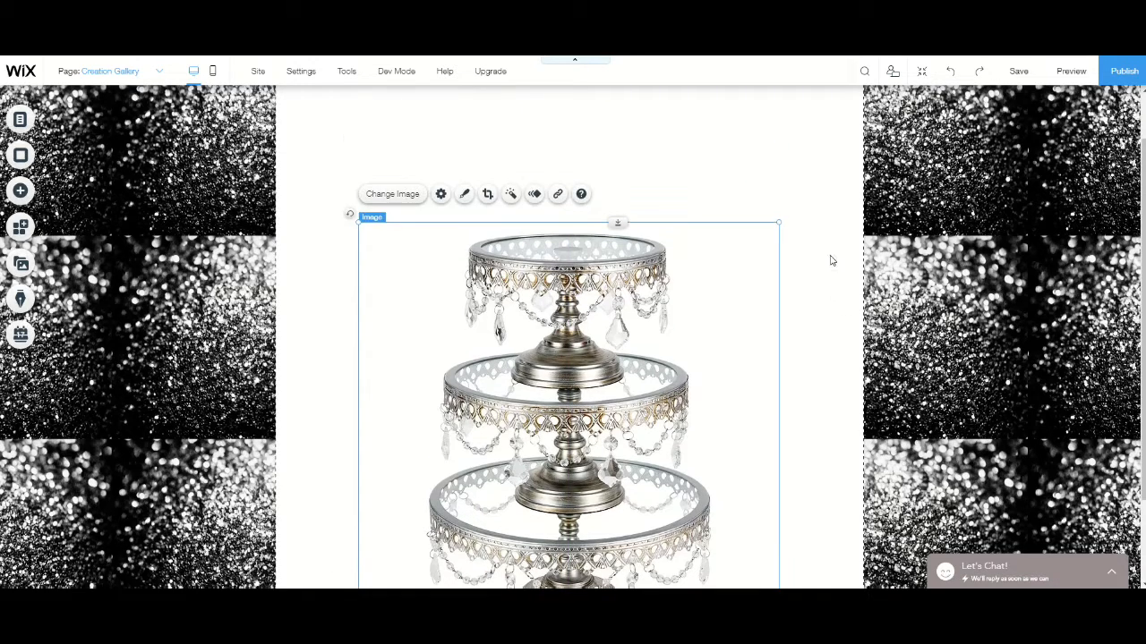
pyautogui.click(832, 251)
pyautogui.scroll(2, 587, 223)
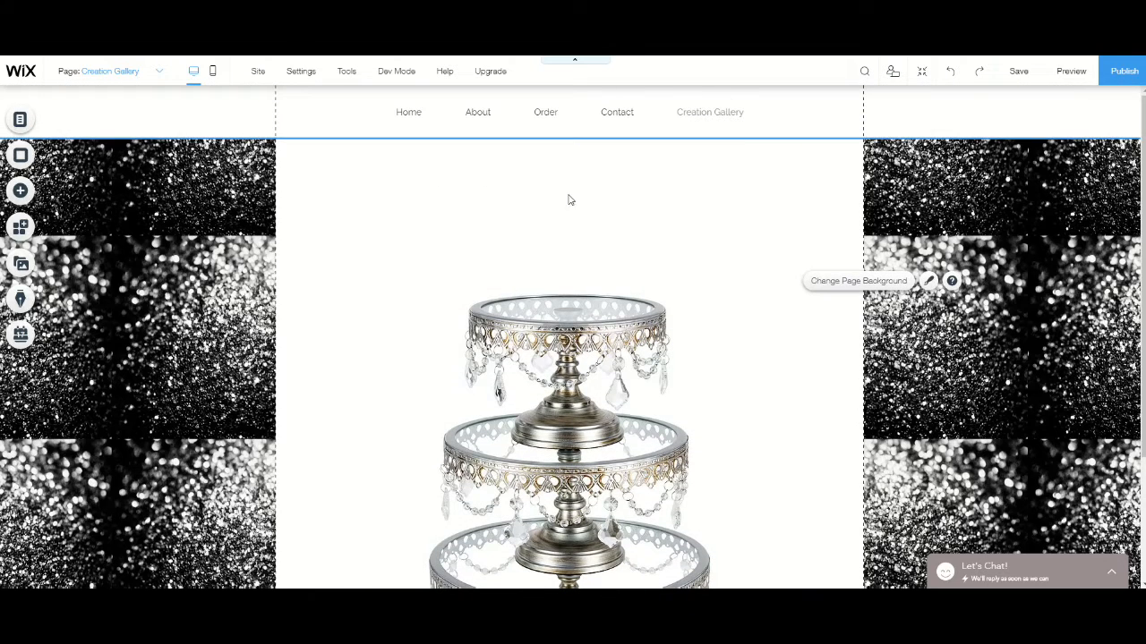
# - Add a 3D Carousel gallery from the additional gallery styles to the Creation Gallery page
pyautogui.scroll(-2, 580, 259)
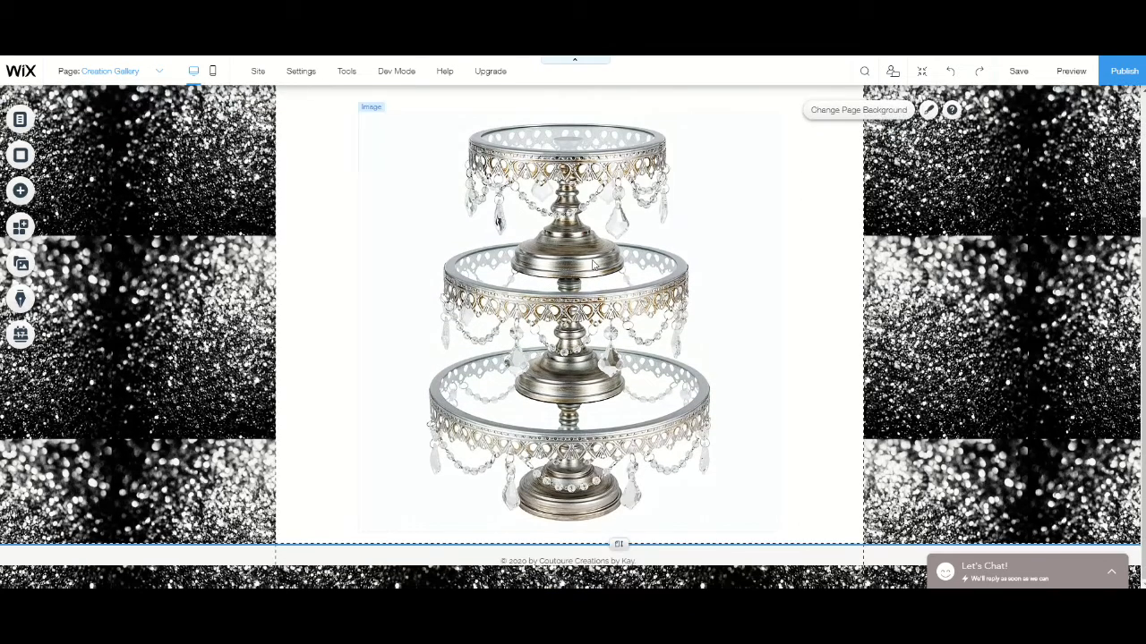
pyautogui.scroll(2, 761, 286)
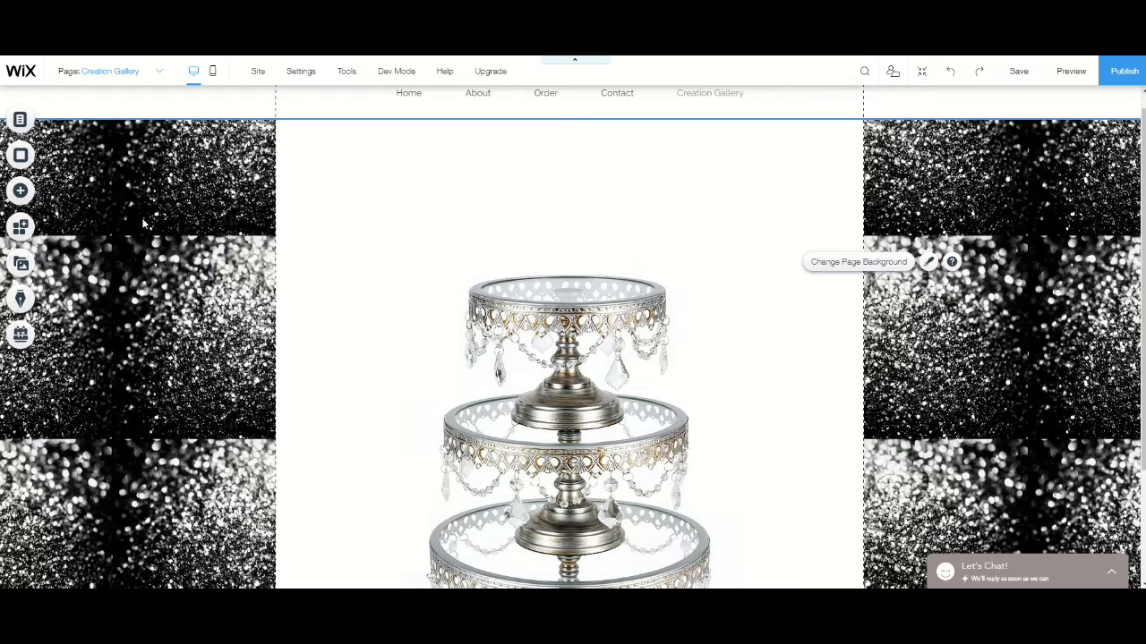
pyautogui.click(20, 190)
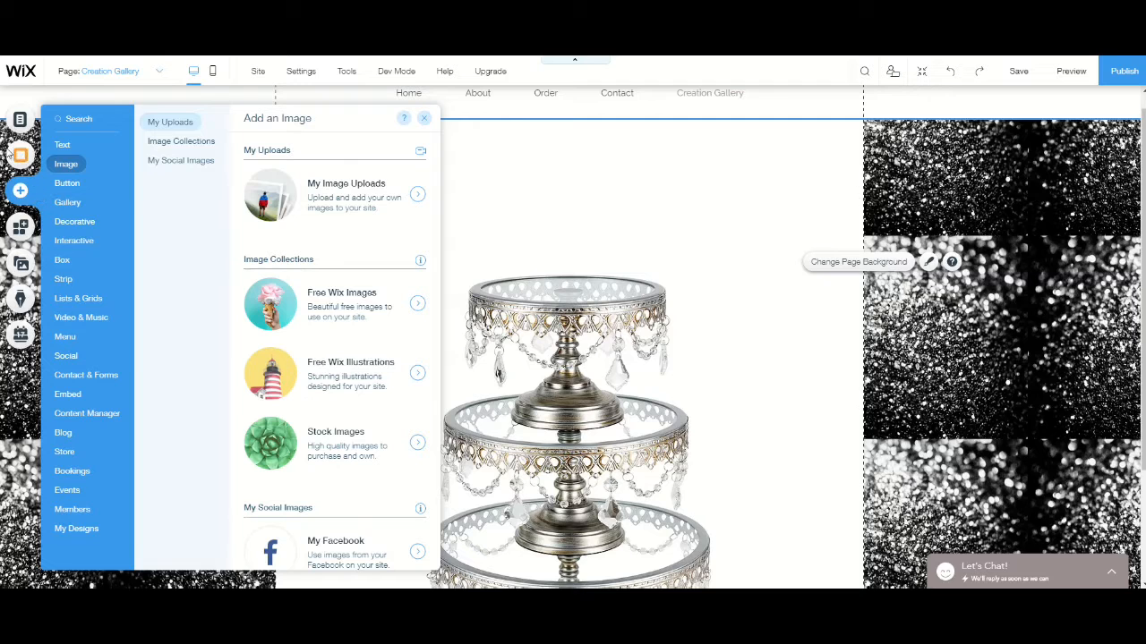
pyautogui.moveTo(60, 205)
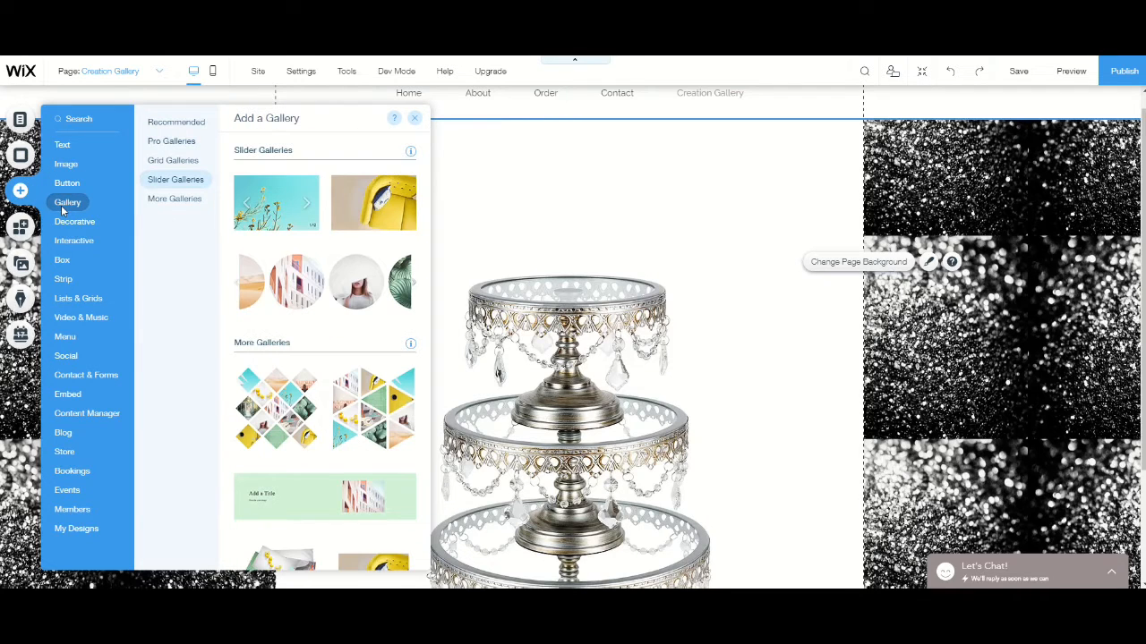
pyautogui.scroll(-1, 327, 231)
pyautogui.scroll(-1, 328, 229)
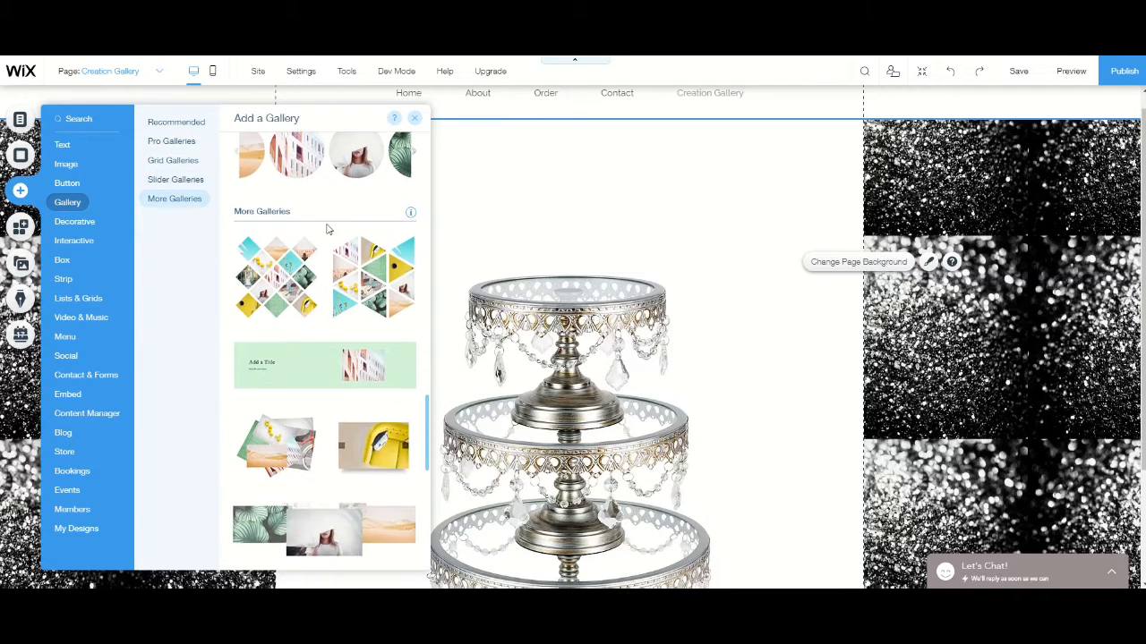
pyautogui.scroll(1, 327, 229)
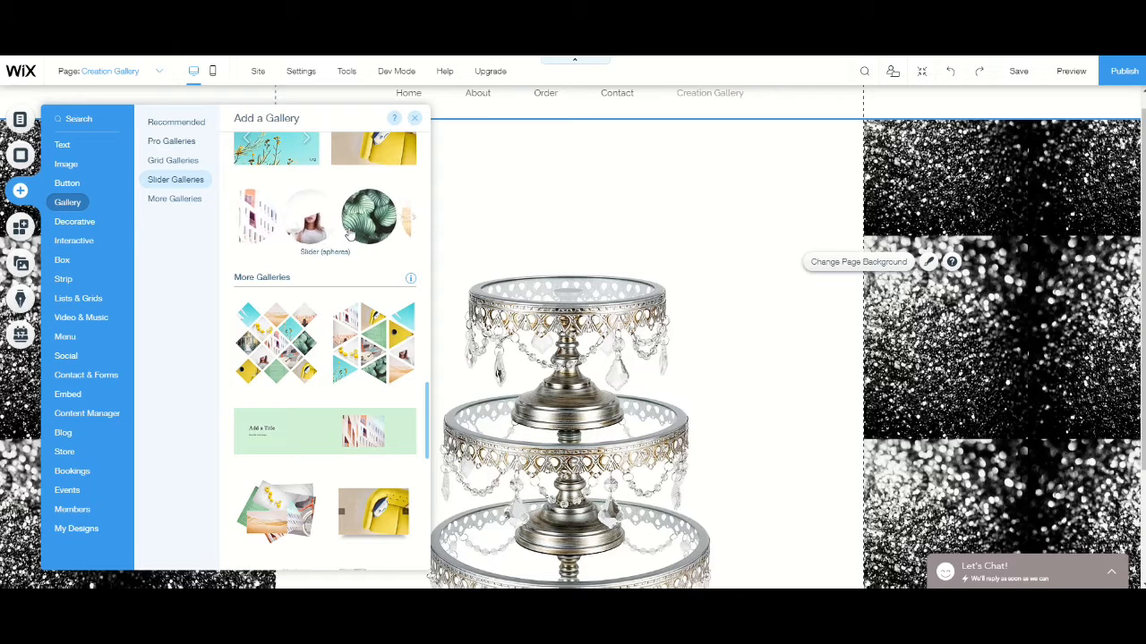
pyautogui.scroll(-2, 354, 233)
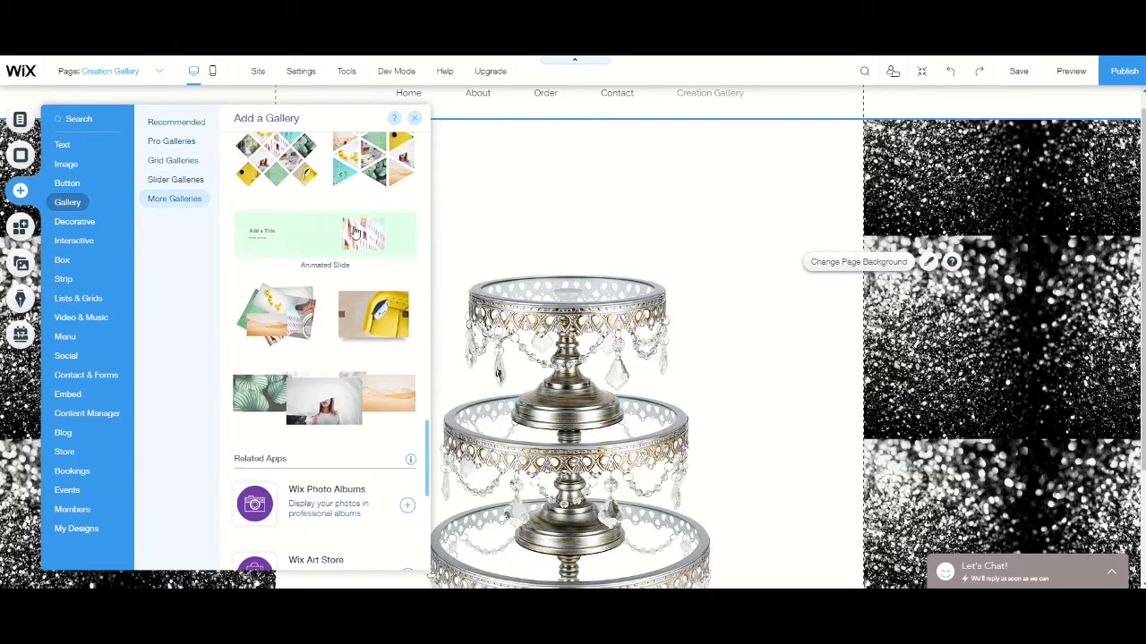
pyautogui.scroll(-1, 354, 235)
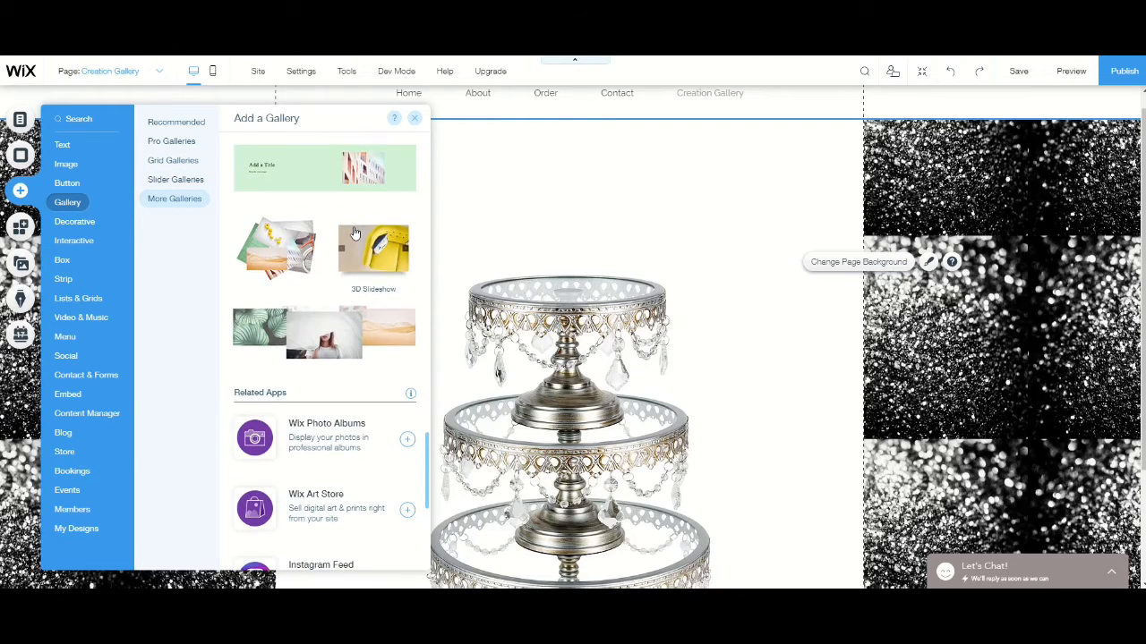
pyautogui.click(331, 344)
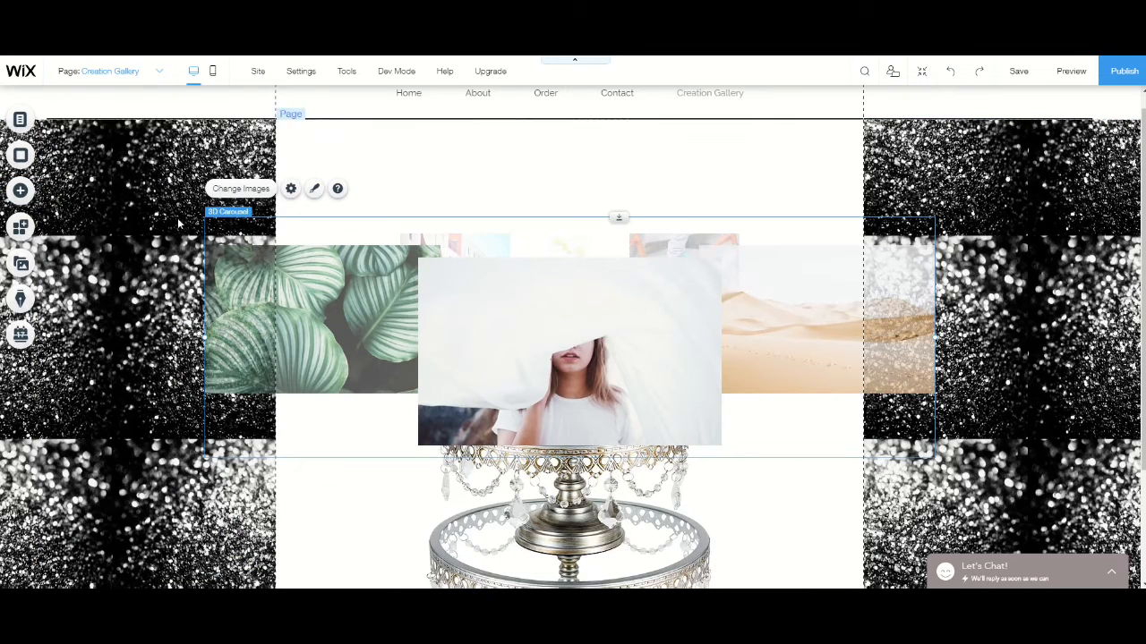
# - Shrink the 3D carousel to about half its width and centre it over the cake stand's top tier
pyautogui.moveTo(226, 213); pyautogui.dragTo(322, 210)
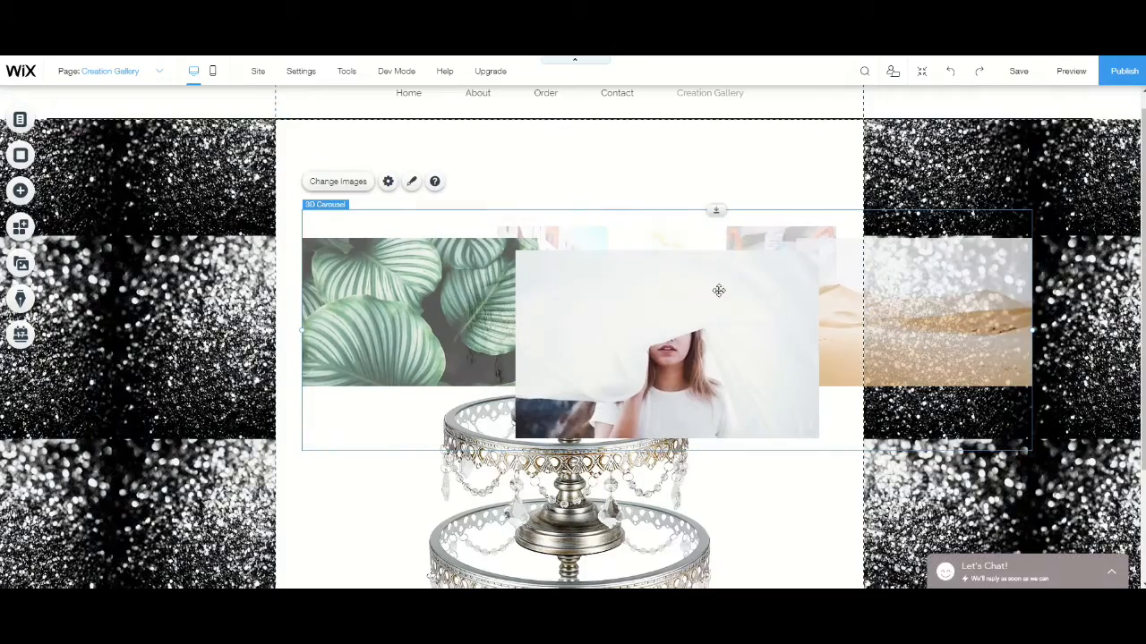
pyautogui.moveTo(718, 289); pyautogui.dragTo(683, 266)
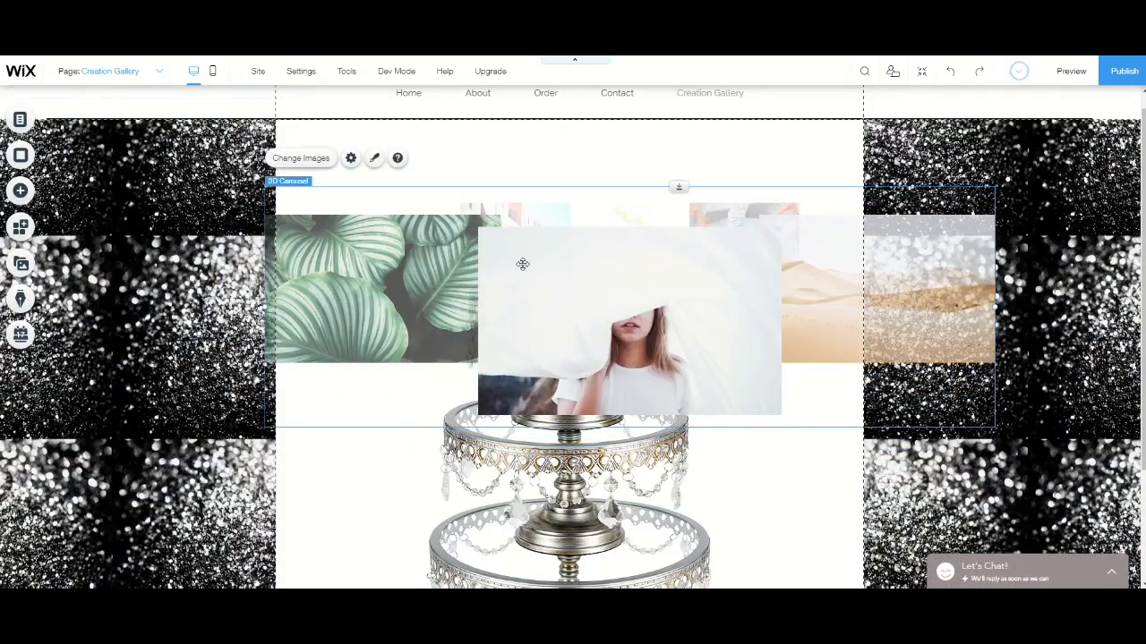
pyautogui.moveTo(522, 261); pyautogui.dragTo(361, 251)
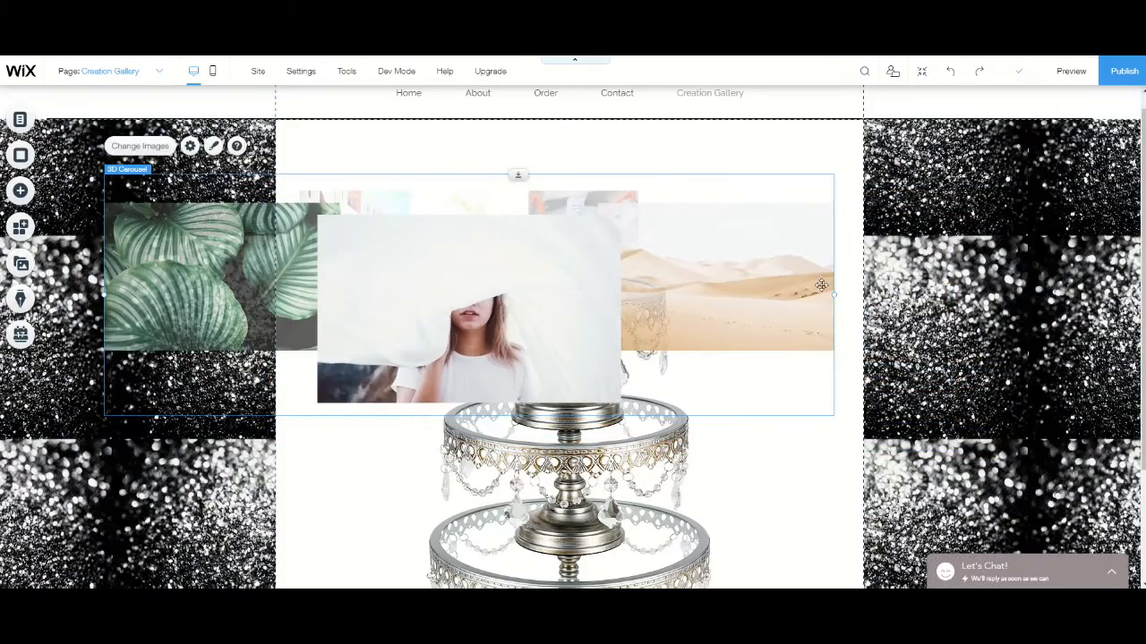
pyautogui.moveTo(832, 295)
pyautogui.mouseDown()
pyautogui.moveTo(594, 289)
pyautogui.moveTo(528, 274)
pyautogui.mouseUp()
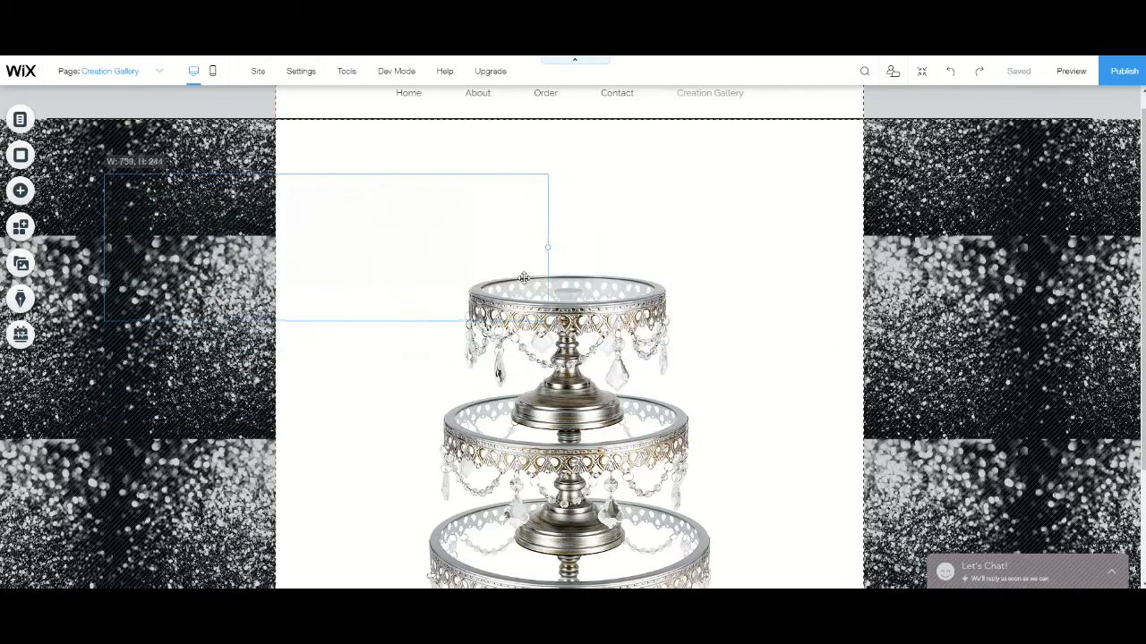
pyautogui.moveTo(404, 256); pyautogui.dragTo(641, 247)
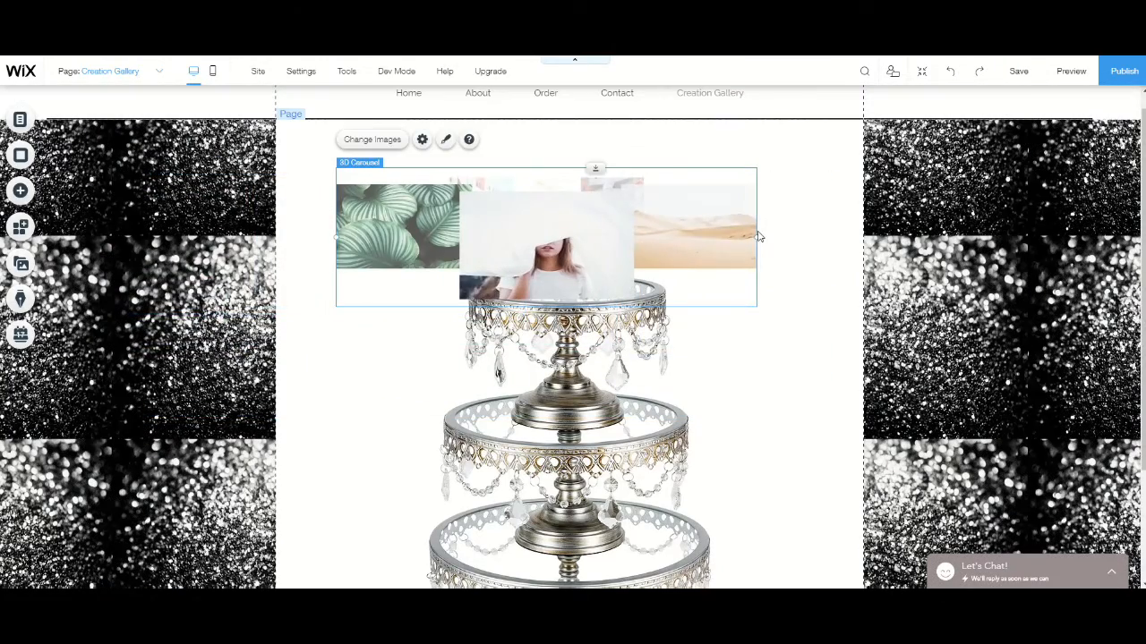
pyautogui.moveTo(758, 238); pyautogui.dragTo(706, 236)
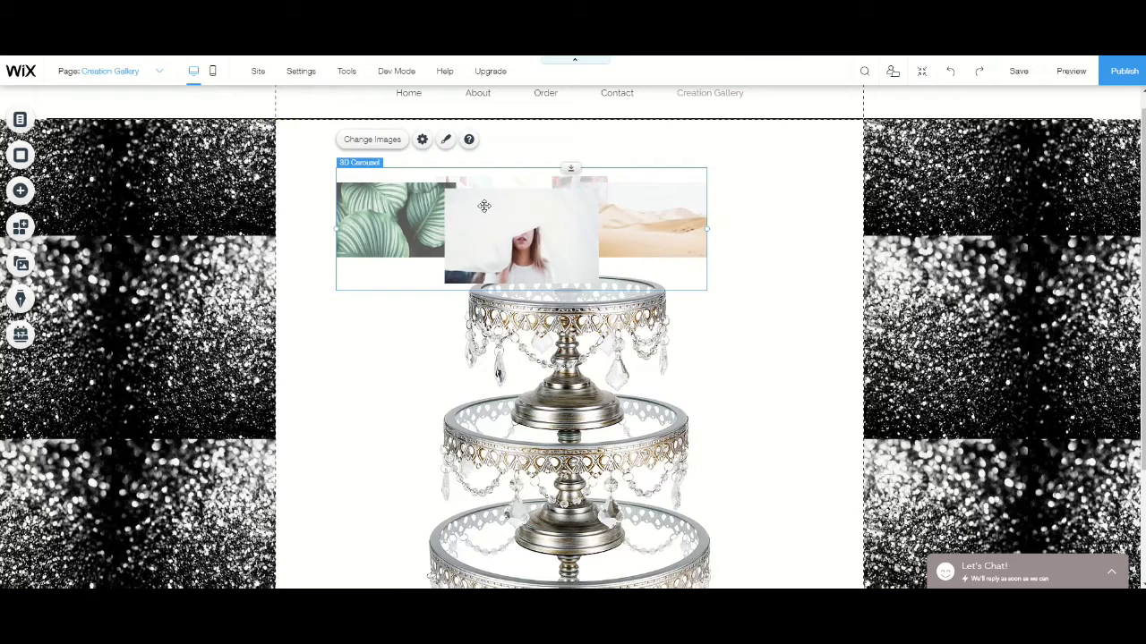
pyautogui.moveTo(483, 201); pyautogui.dragTo(545, 236)
pyautogui.click(785, 359)
# - Copy the 3D carousel, paste the duplicate over the cake stand's middle tier, and shrink it to fit there
pyautogui.click(591, 238)
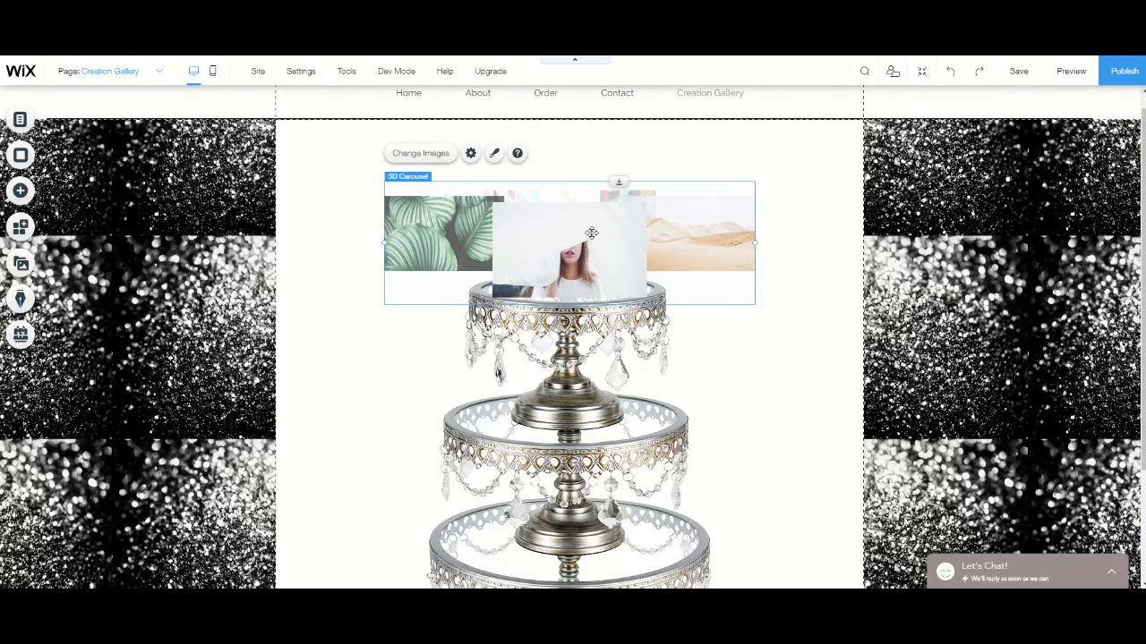
pyautogui.rightClick(591, 237)
pyautogui.click(638, 219)
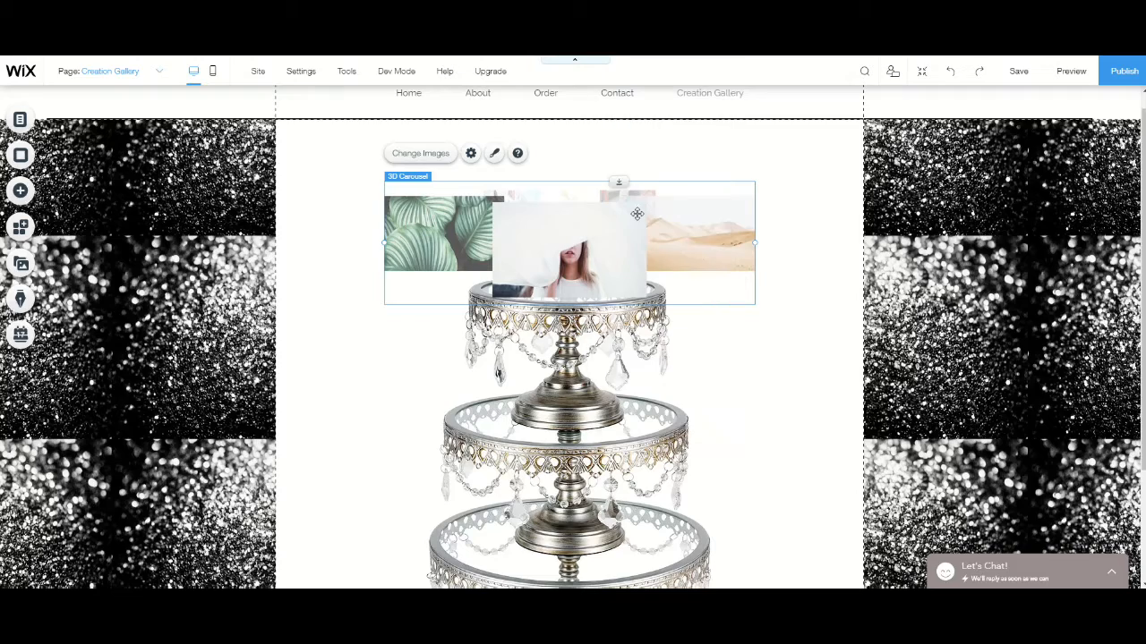
pyautogui.rightClick(734, 350)
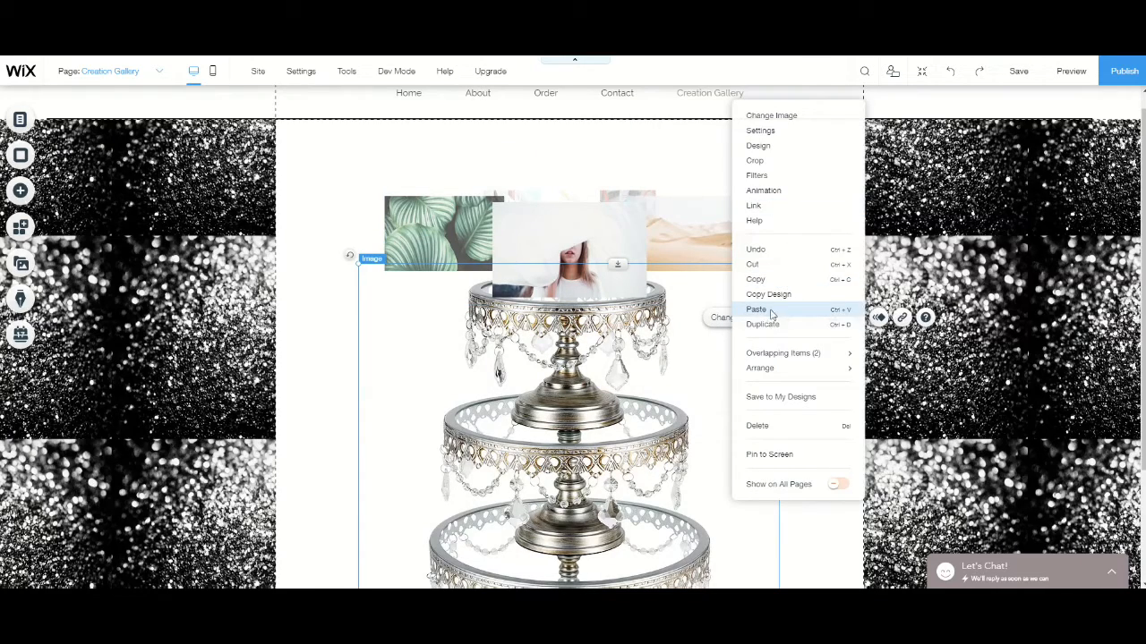
pyautogui.click(771, 328)
pyautogui.scroll(-2, 739, 307)
pyautogui.moveTo(767, 243); pyautogui.dragTo(418, 234)
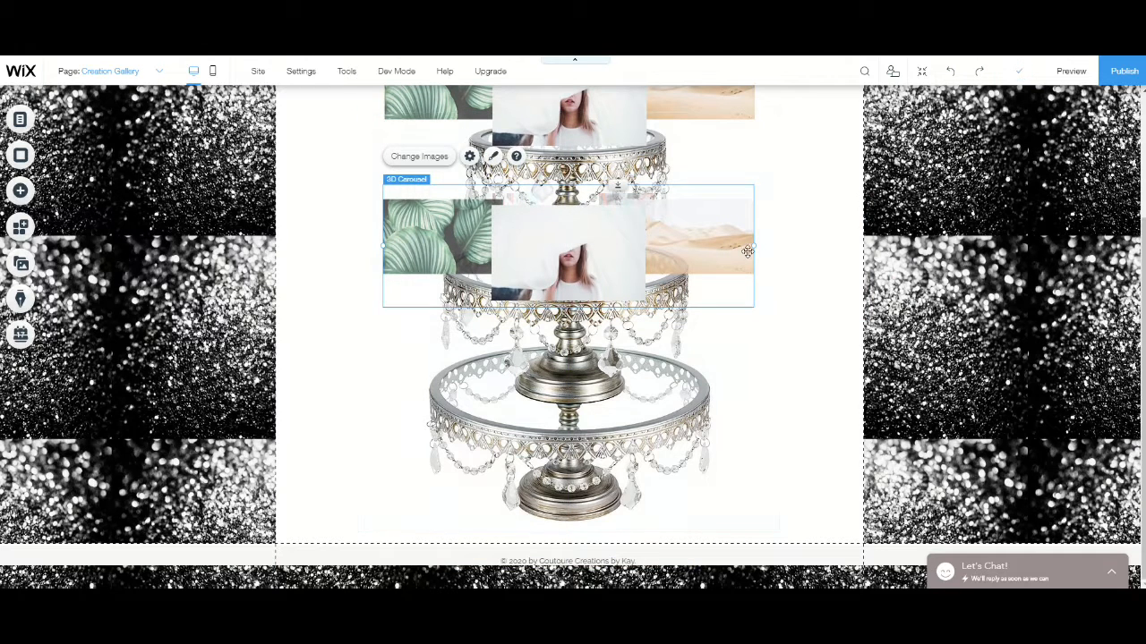
pyautogui.moveTo(752, 245); pyautogui.dragTo(686, 245)
pyautogui.moveTo(521, 255); pyautogui.dragTo(562, 265)
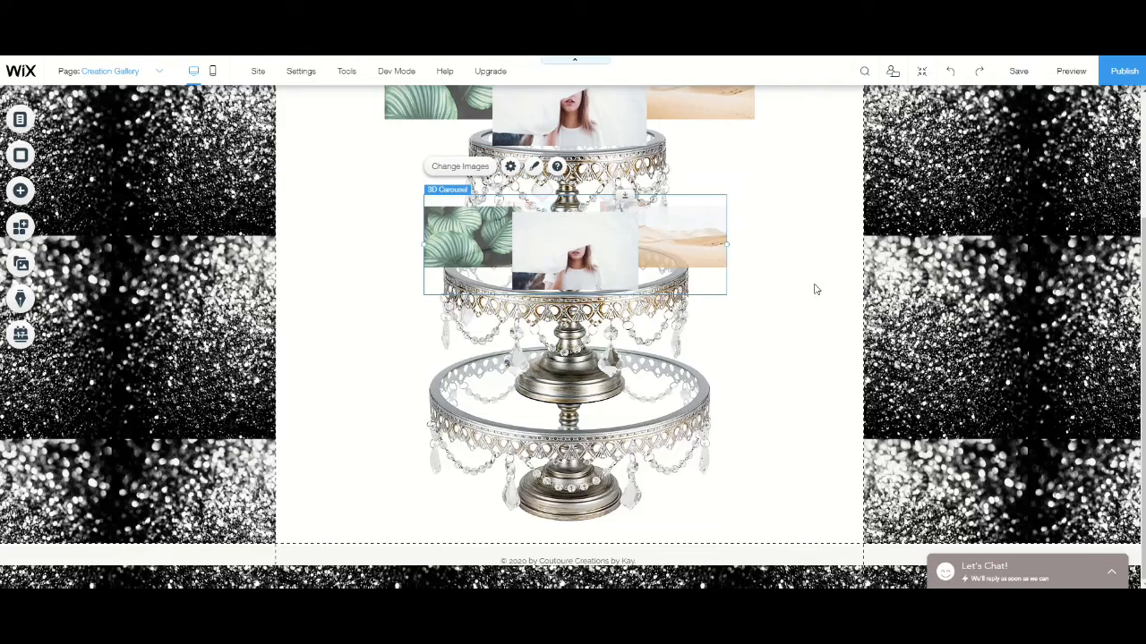
# - Paste another carousel copy over the cake stand's bottom tier, then shrink and centre it
pyautogui.rightClick(777, 302)
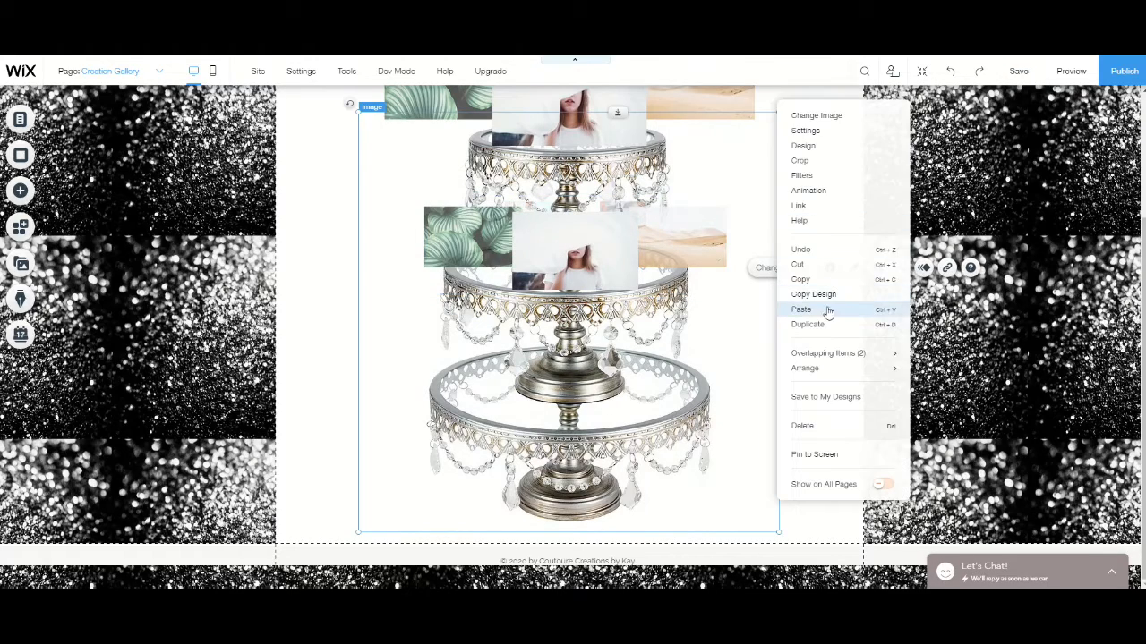
pyautogui.click(808, 310)
pyautogui.moveTo(949, 356); pyautogui.dragTo(573, 387)
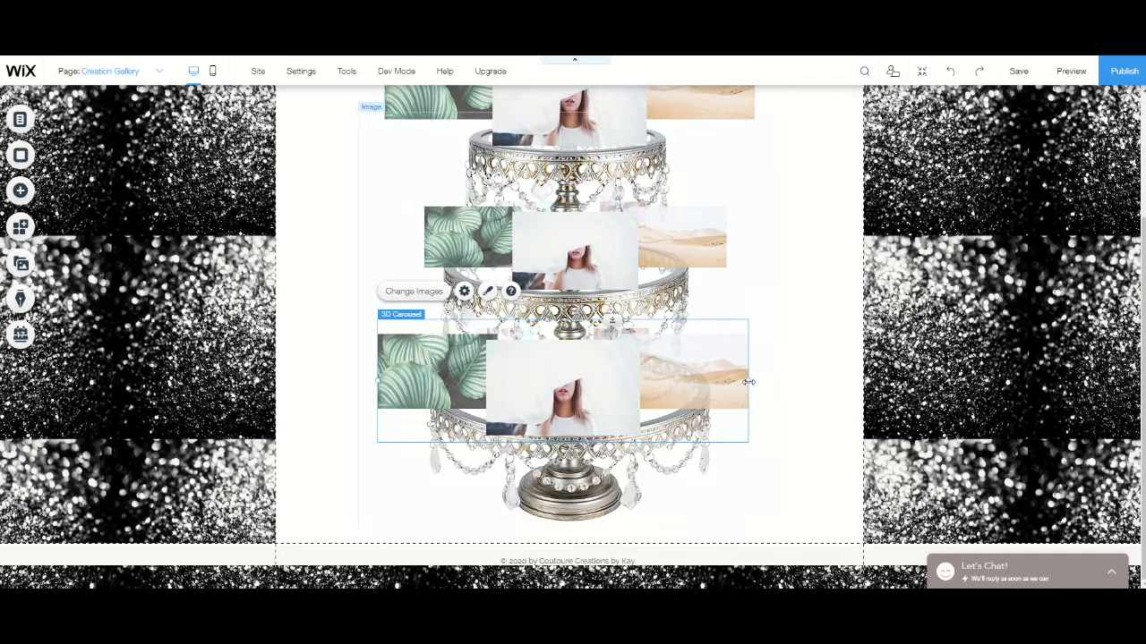
pyautogui.moveTo(749, 382); pyautogui.dragTo(688, 380)
pyautogui.moveTo(530, 389); pyautogui.dragTo(625, 385)
# - Preview the Creation Gallery page, examine the three carousels on the cake stand, and return to the editor
pyautogui.scroll(3, 793, 350)
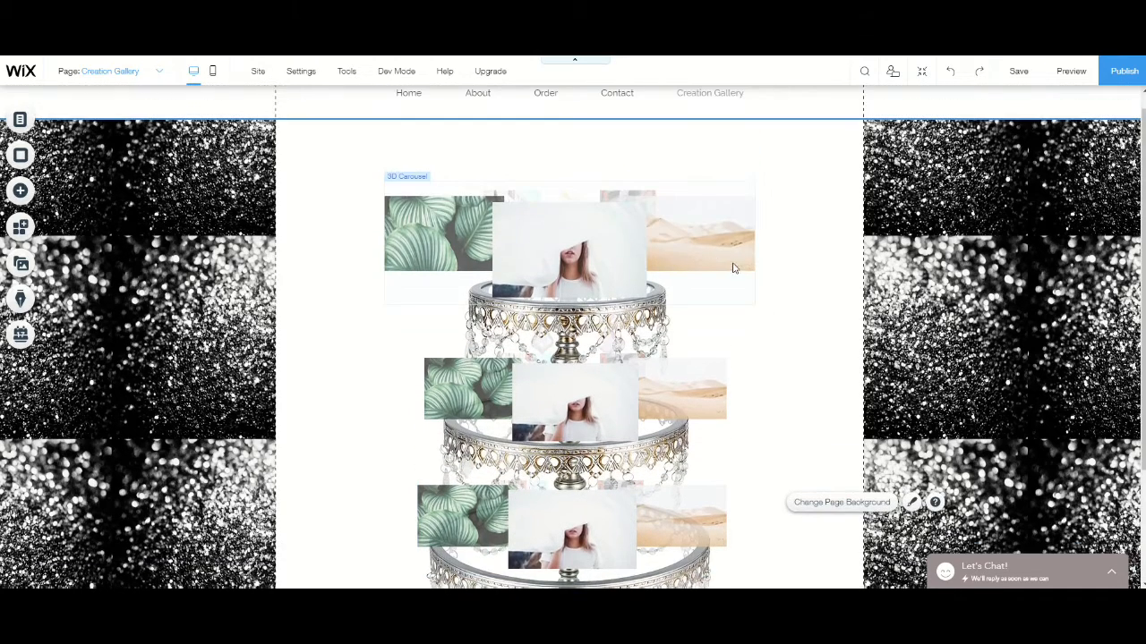
pyautogui.scroll(-3, 743, 305)
pyautogui.scroll(4, 750, 335)
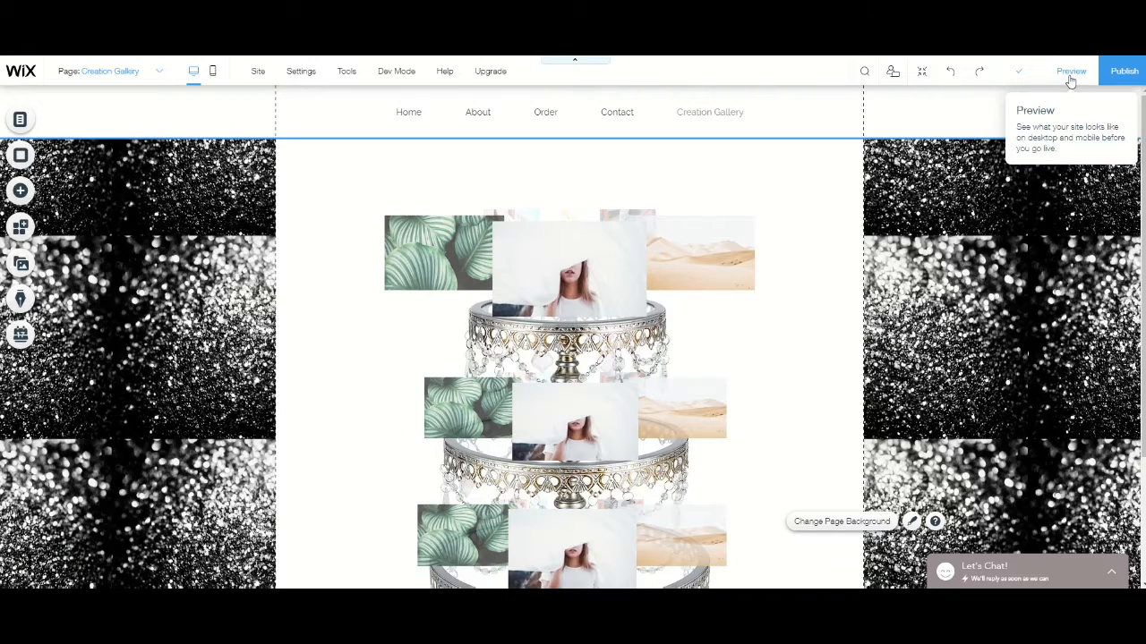
pyautogui.click(1071, 72)
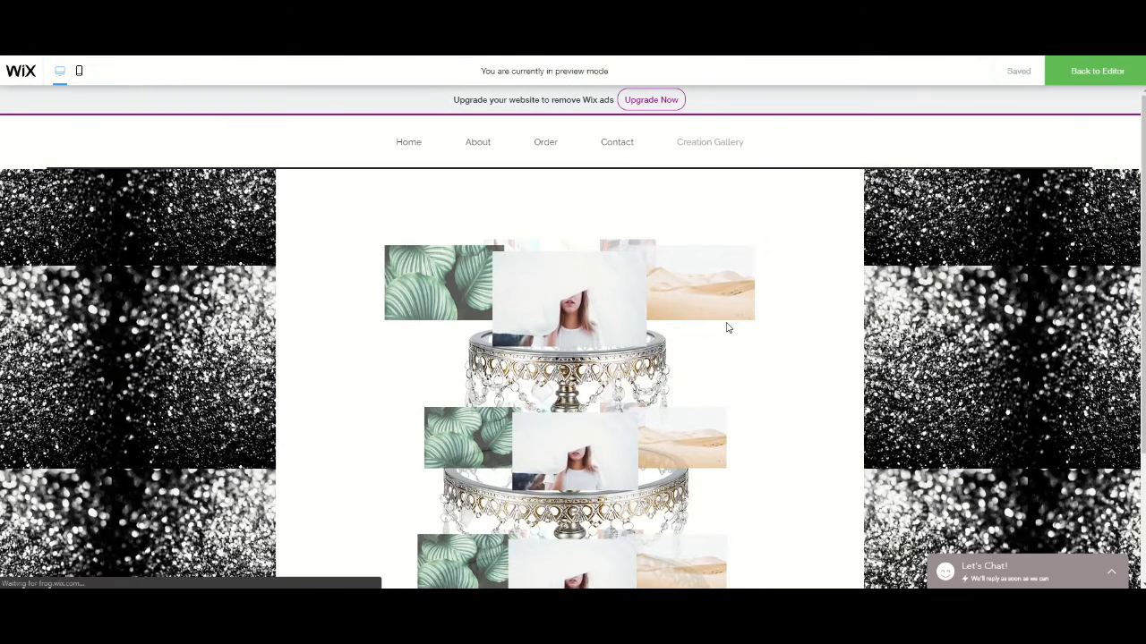
pyautogui.scroll(-1, 698, 333)
pyautogui.scroll(-1, 678, 255)
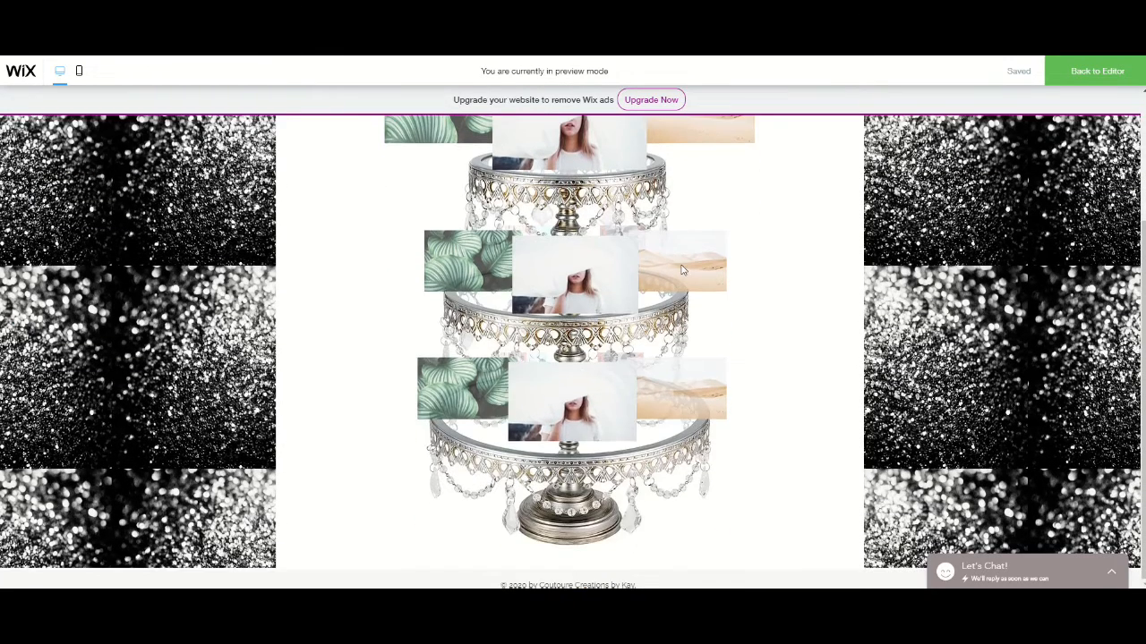
pyautogui.scroll(2, 682, 269)
pyautogui.scroll(1, 650, 260)
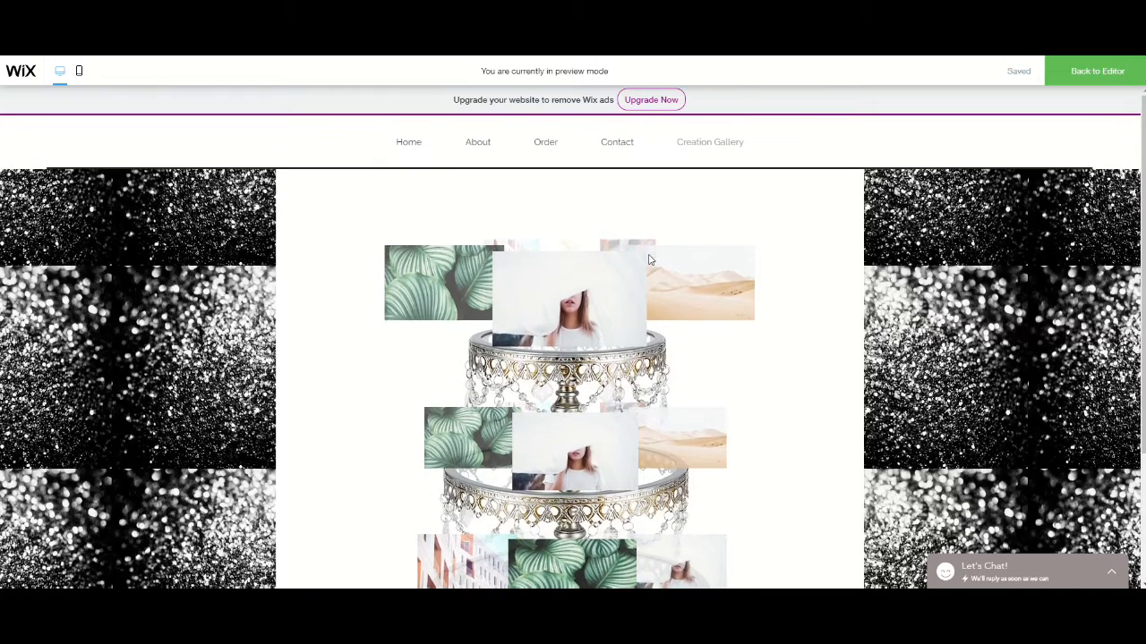
pyautogui.click(1123, 64)
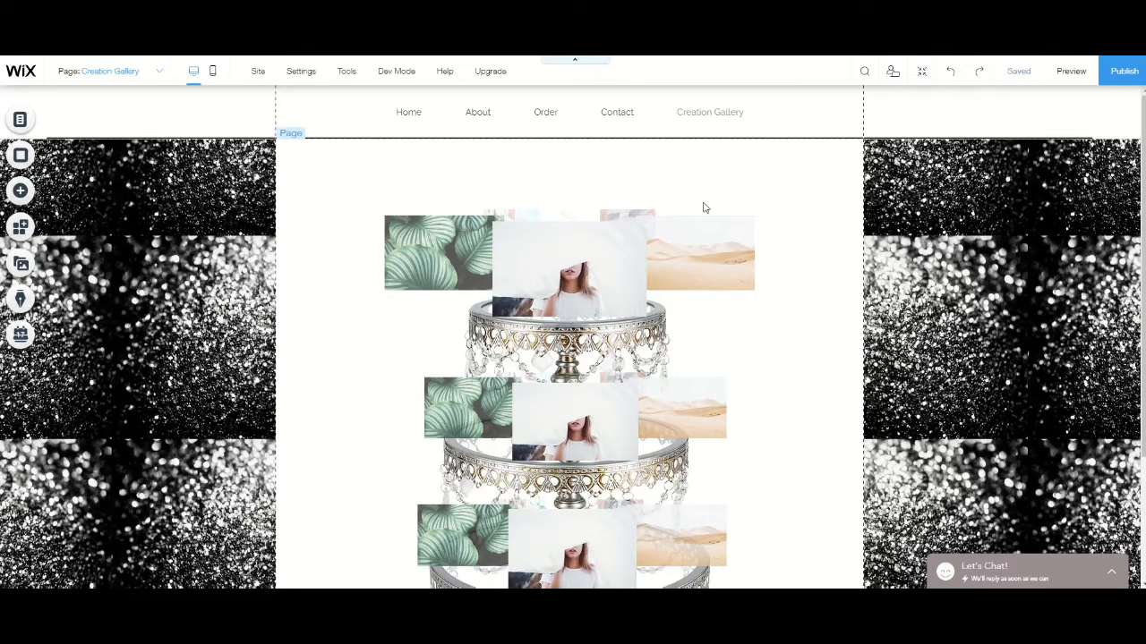
# - Move the cake stand image lower on the page and move the largest carousel from the top onto the bottom tier
pyautogui.scroll(-2, 338, 310)
pyautogui.moveTo(579, 488); pyautogui.dragTo(591, 452)
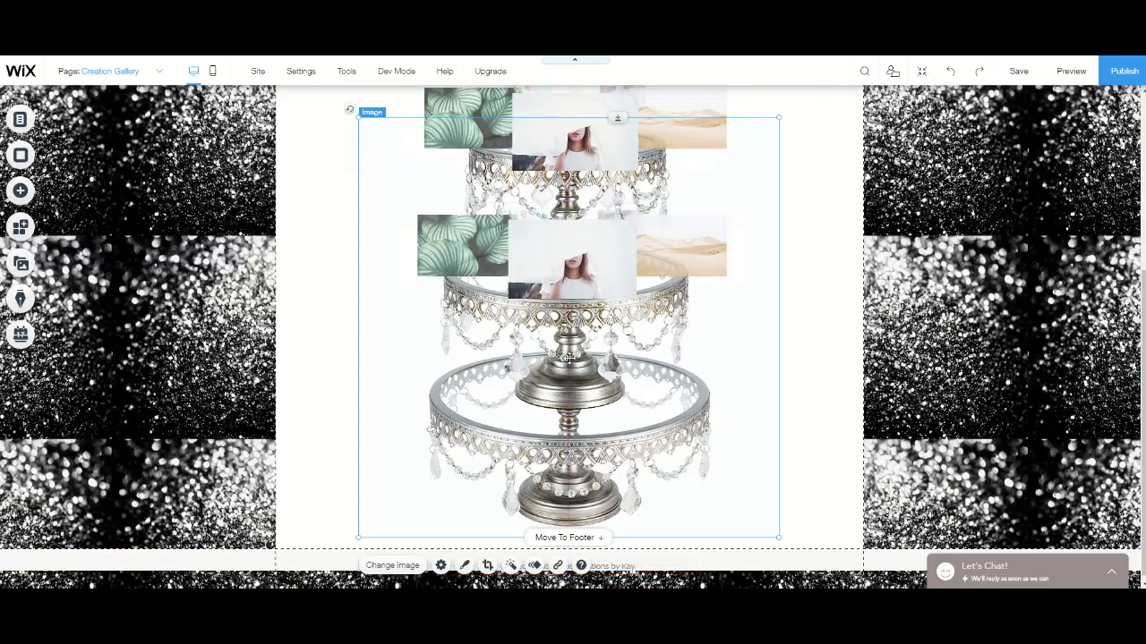
pyautogui.scroll(1, 583, 394)
pyautogui.moveTo(547, 135); pyautogui.dragTo(543, 524)
# - Align the smaller carousels with the top and middle tiers, and the largest with the bottom tier at about x 179, y 877
pyautogui.moveTo(568, 207); pyautogui.dragTo(556, 180)
pyautogui.moveTo(591, 331); pyautogui.dragTo(577, 327)
pyautogui.moveTo(600, 484); pyautogui.dragTo(587, 472)
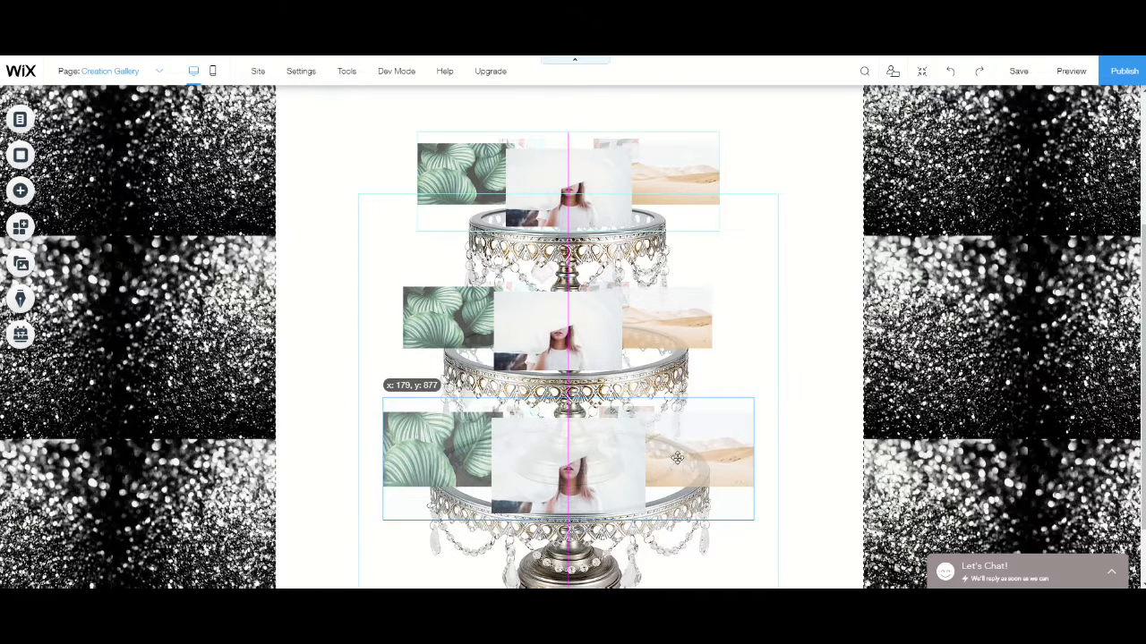
pyautogui.moveTo(677, 459); pyautogui.dragTo(677, 458)
pyautogui.moveTo(552, 318); pyautogui.dragTo(557, 317)
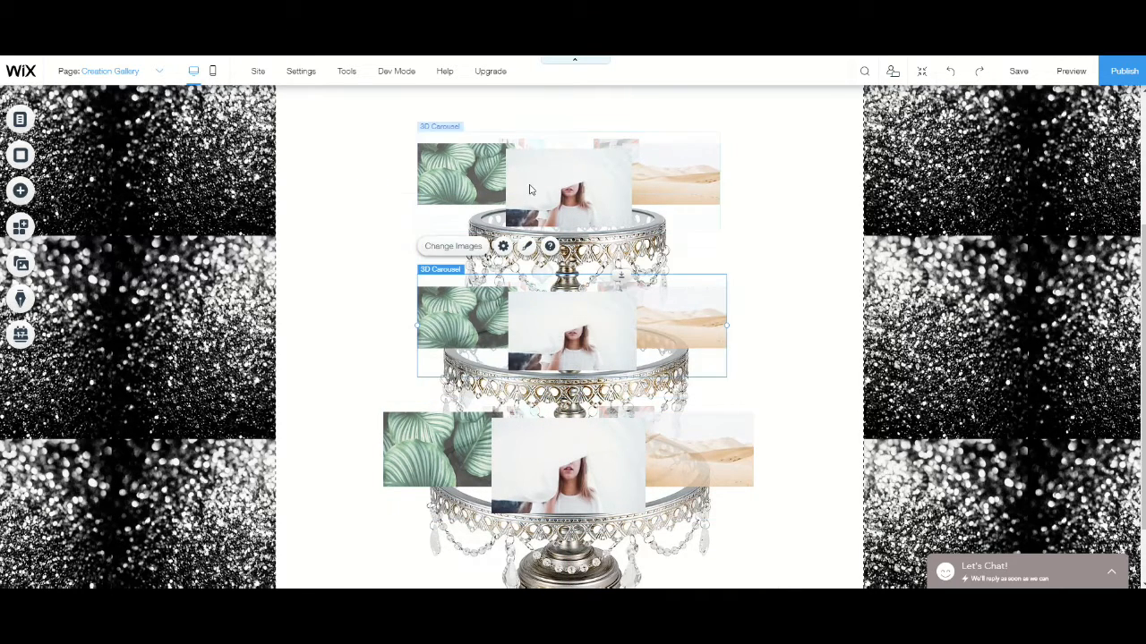
pyautogui.moveTo(529, 190); pyautogui.dragTo(532, 184)
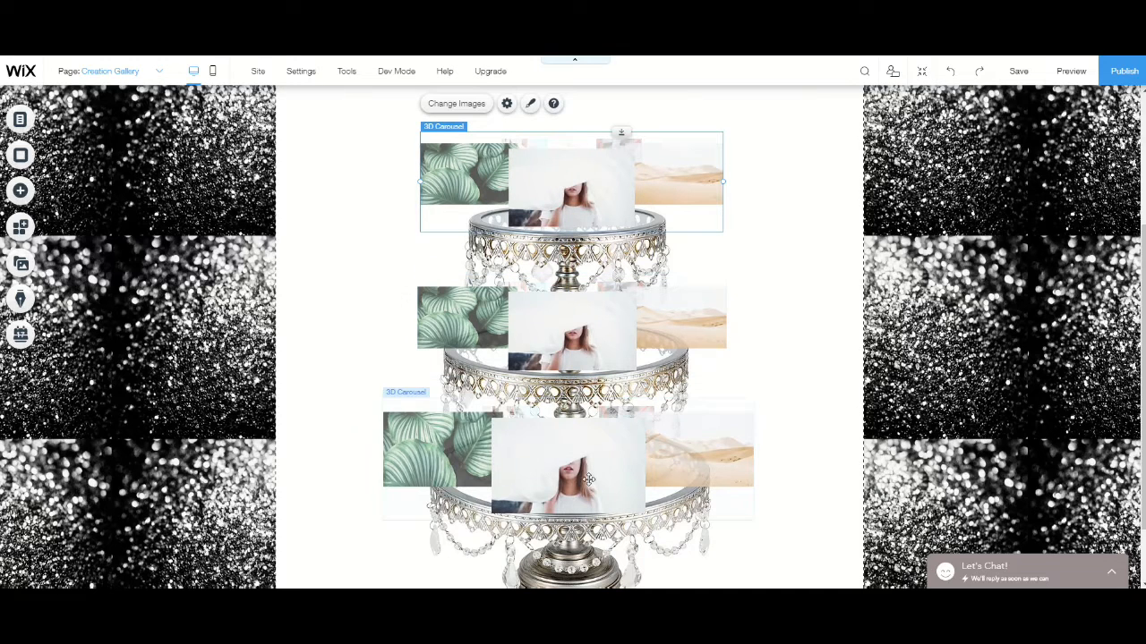
# - Fine-tune the largest carousel's position so it is centred horizontally on the cake stand's bottom tier
pyautogui.moveTo(591, 482); pyautogui.dragTo(587, 480)
pyautogui.click(782, 419)
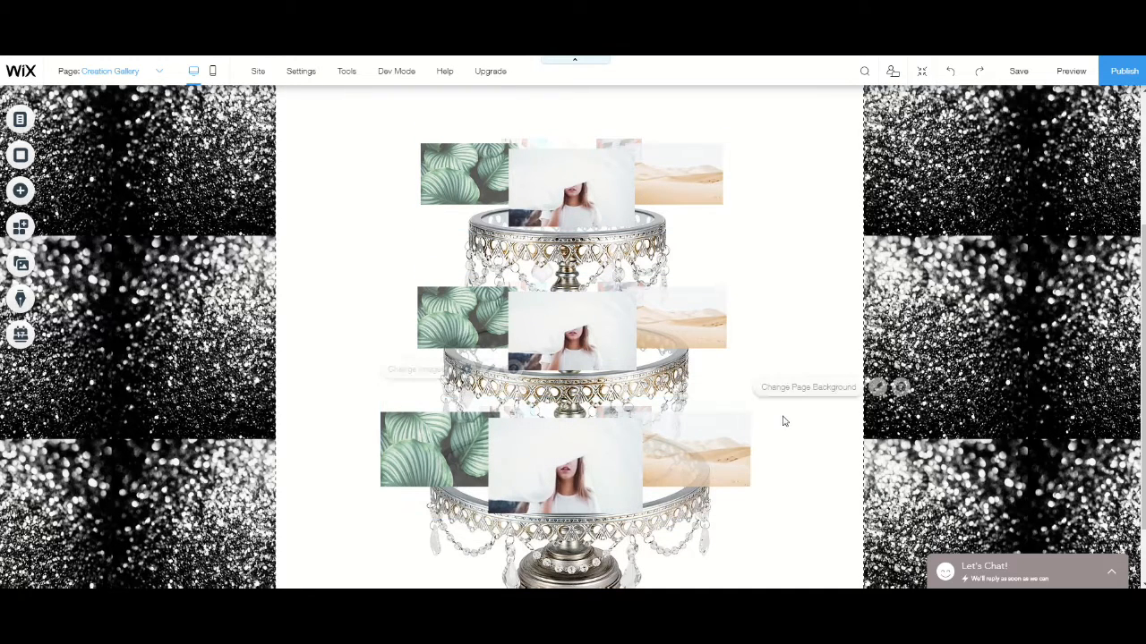
pyautogui.moveTo(718, 467); pyautogui.dragTo(720, 466)
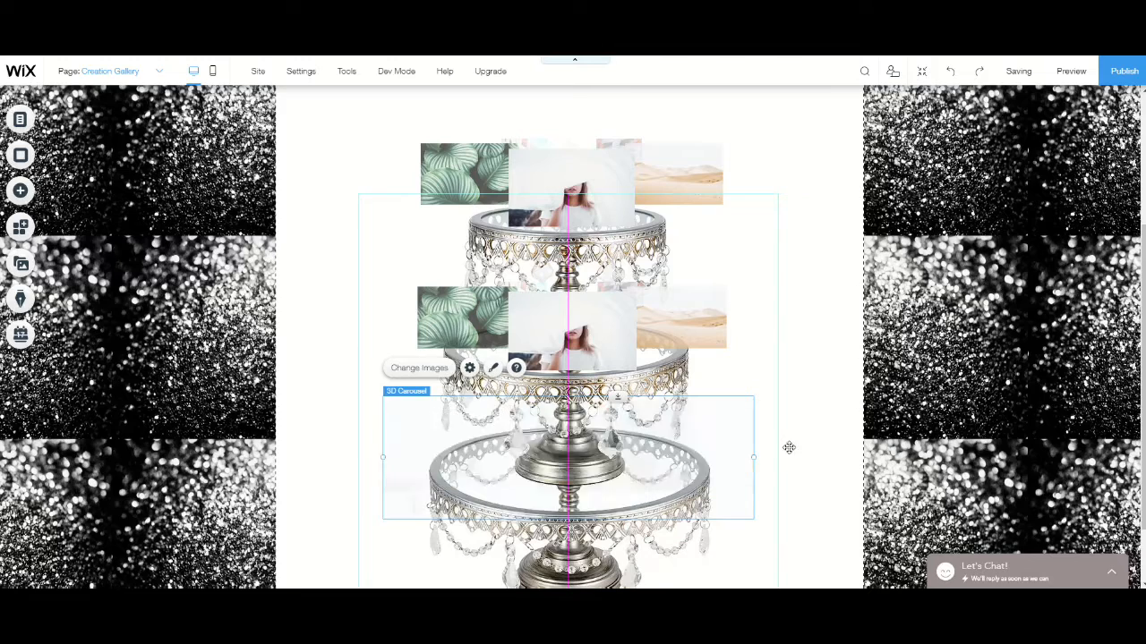
pyautogui.click(774, 411)
pyautogui.scroll(-1, 760, 325)
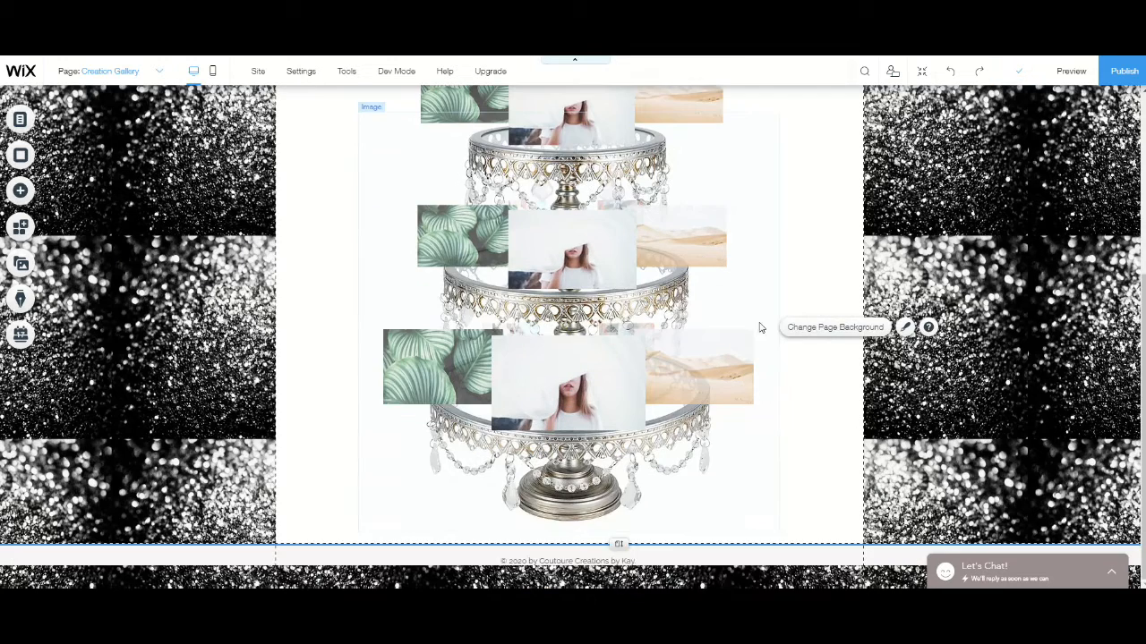
# - Remove all six placeholder images from the 3D carousel on the cake stand's top tier
pyautogui.scroll(3, 757, 263)
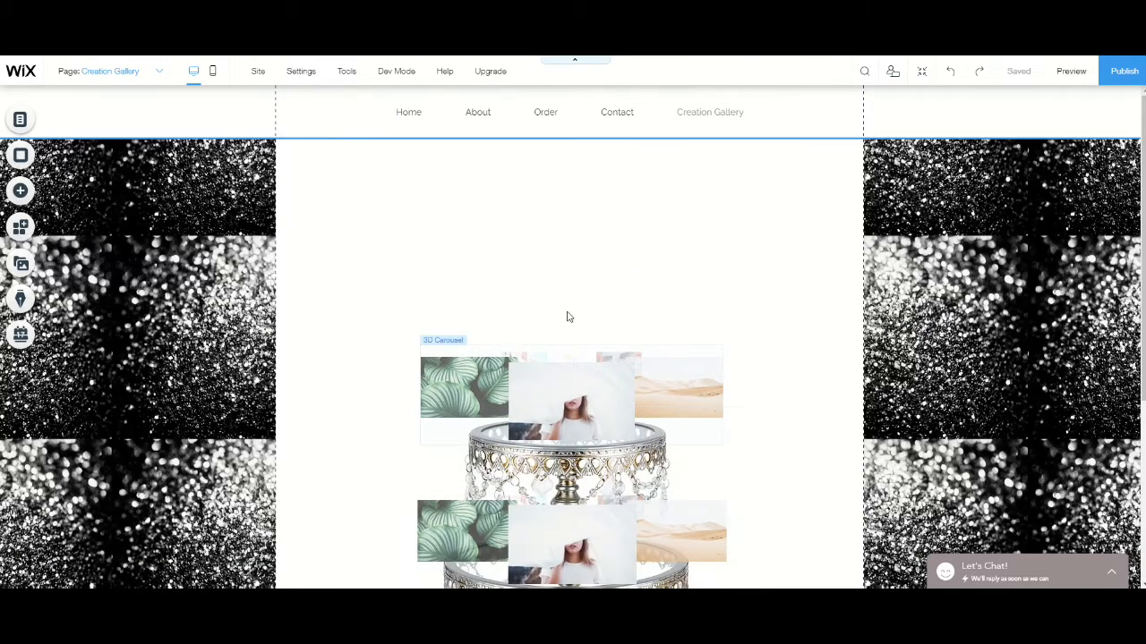
pyautogui.scroll(-2, 566, 317)
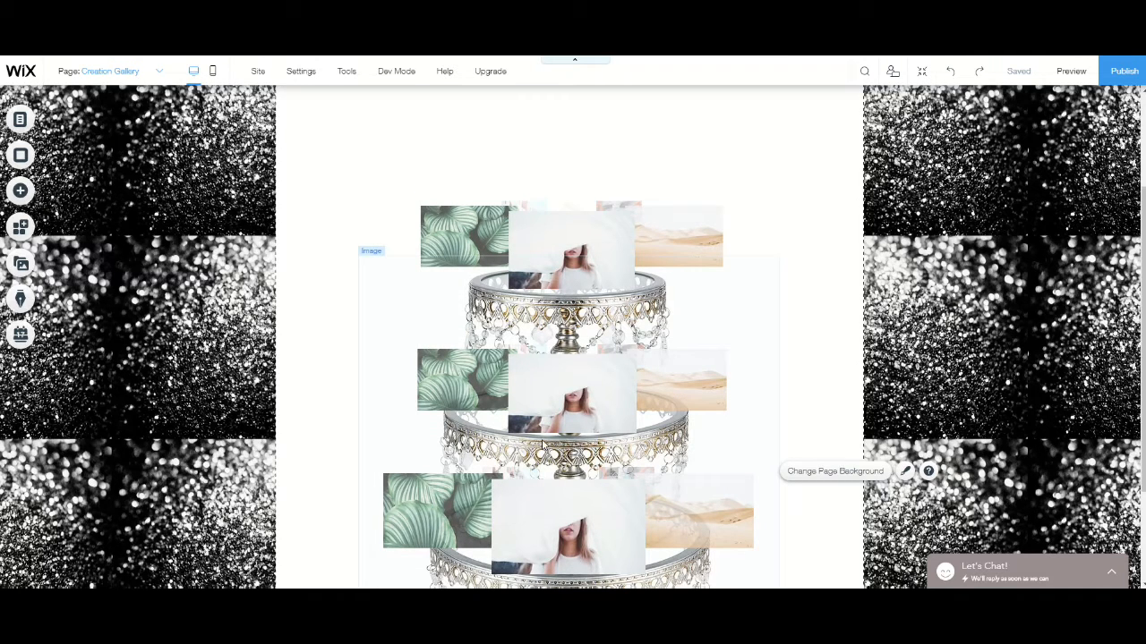
pyautogui.click(584, 244)
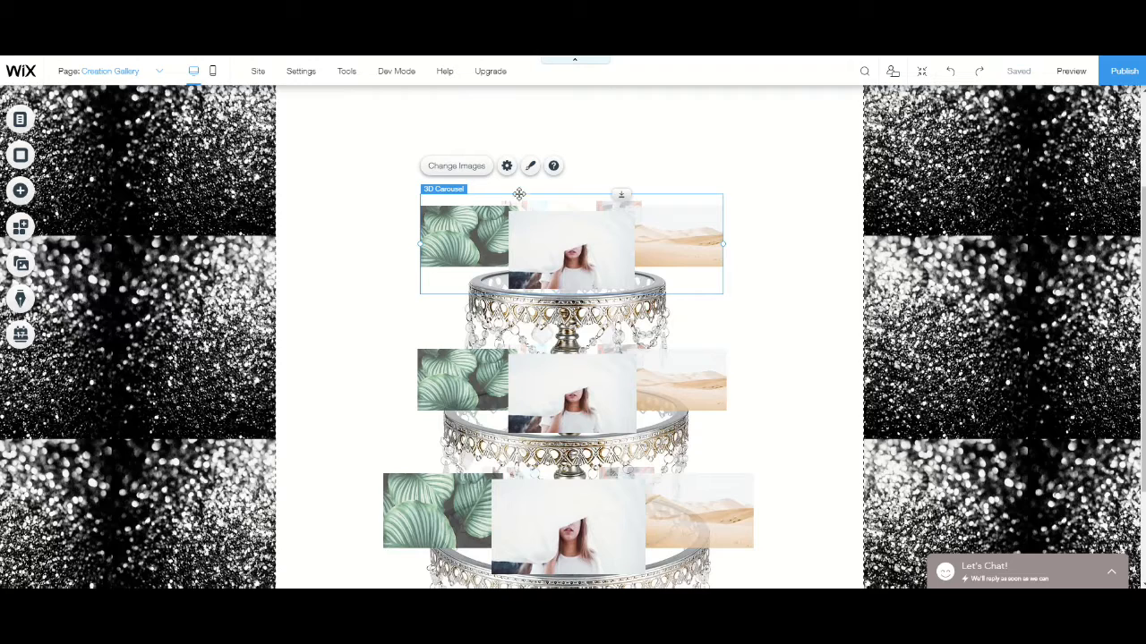
pyautogui.click(456, 167)
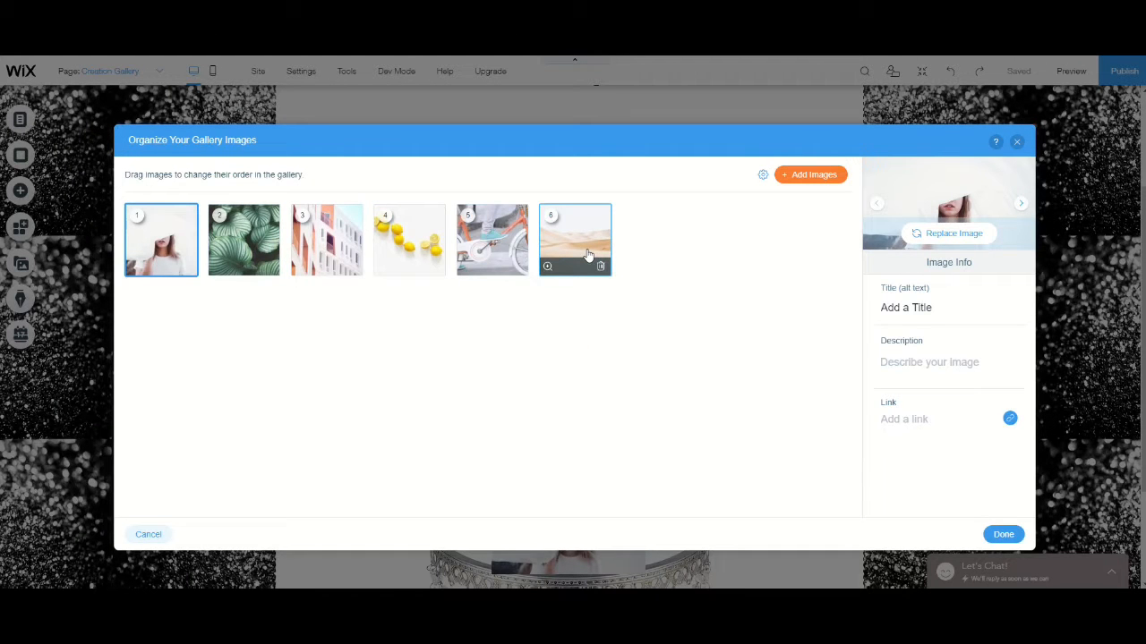
pyautogui.click(187, 268)
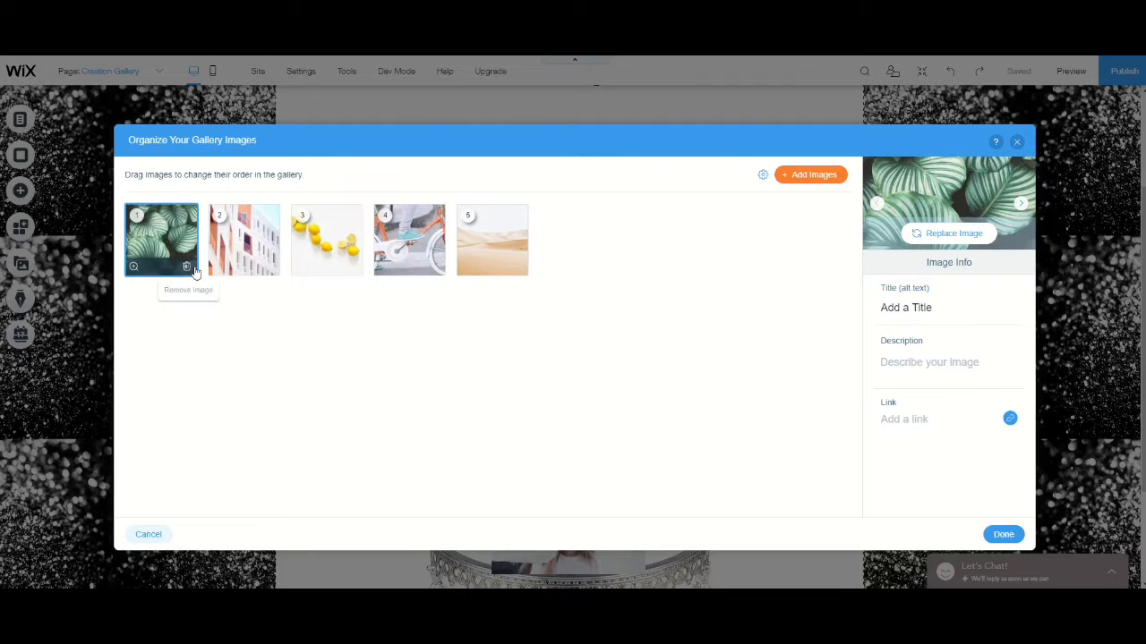
pyautogui.click(187, 267)
pyautogui.click(187, 268)
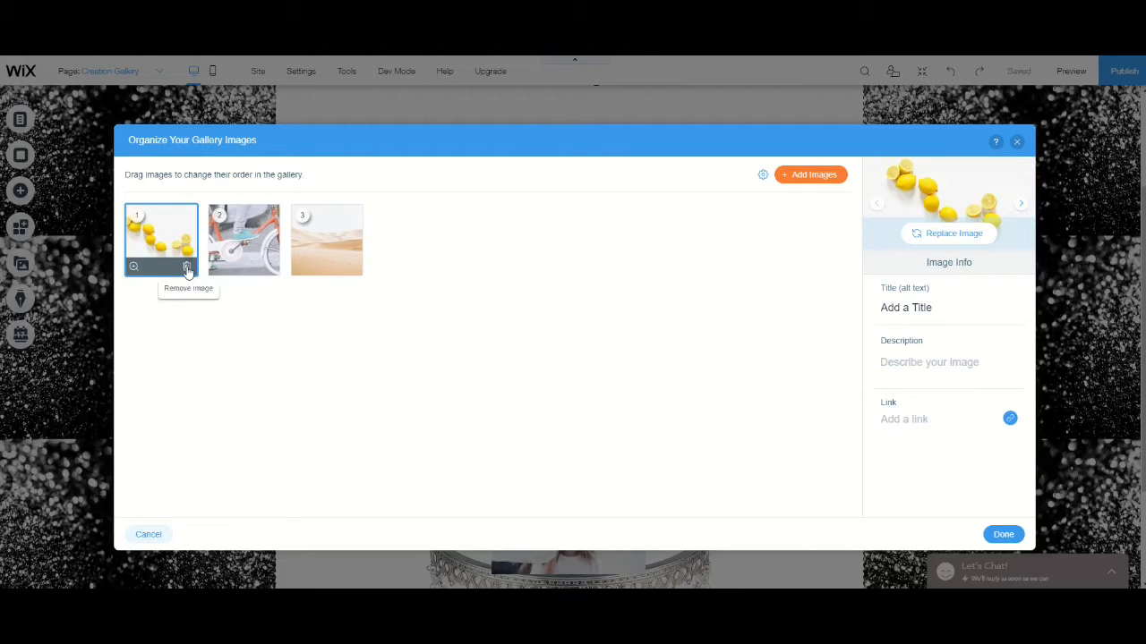
pyautogui.click(187, 267)
pyautogui.click(187, 268)
pyautogui.click(187, 267)
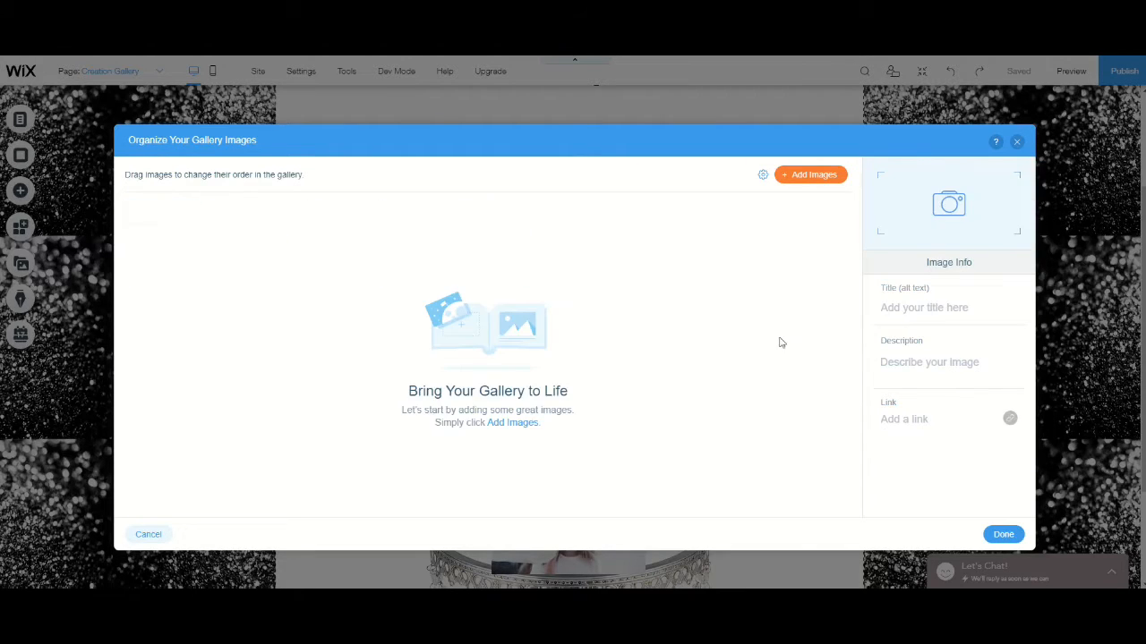
# - For the top carousel, select the site's cake images from image_36 through image_26, leaving out black diamond shimmer.jpg
pyautogui.click(814, 177)
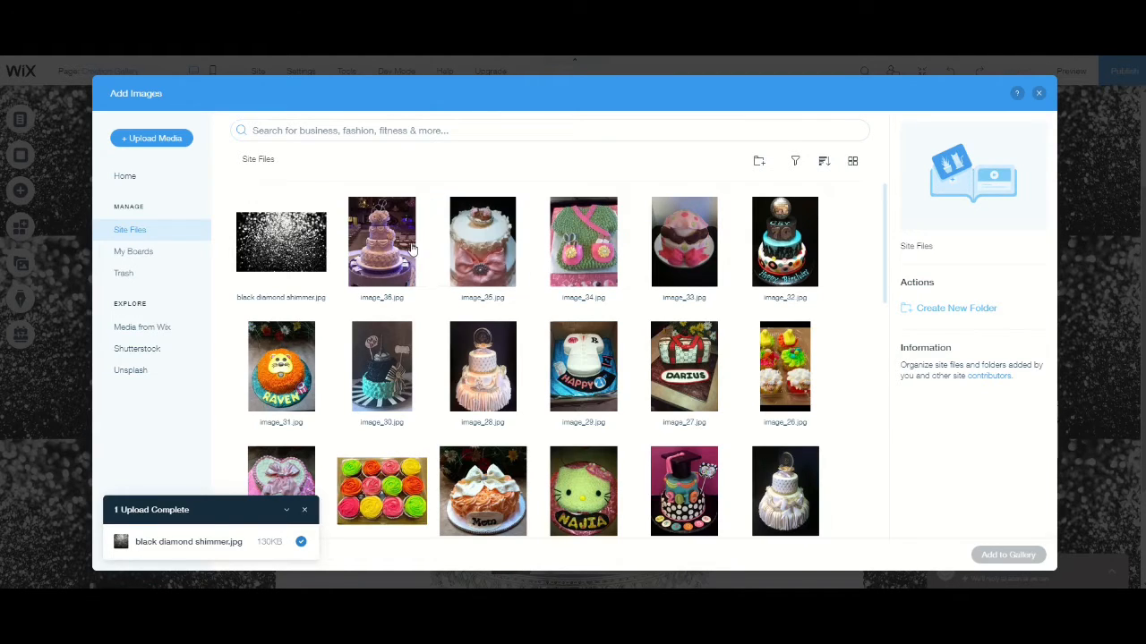
pyautogui.click(394, 285)
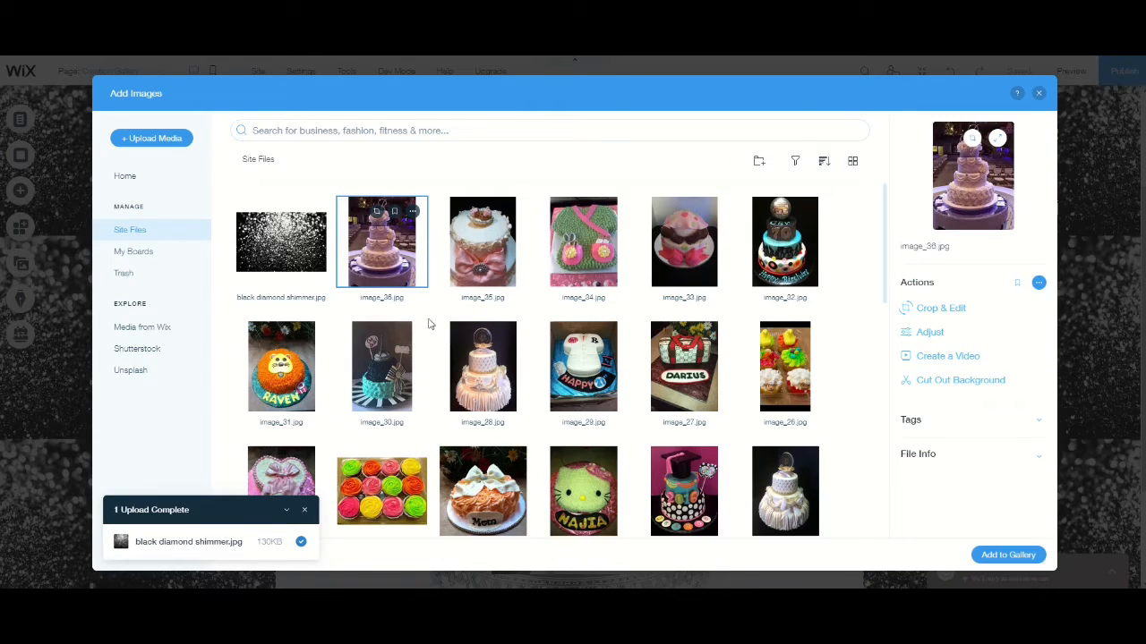
pyautogui.keyDown('ctrl'); pyautogui.click(488, 259); pyautogui.keyUp('ctrl')
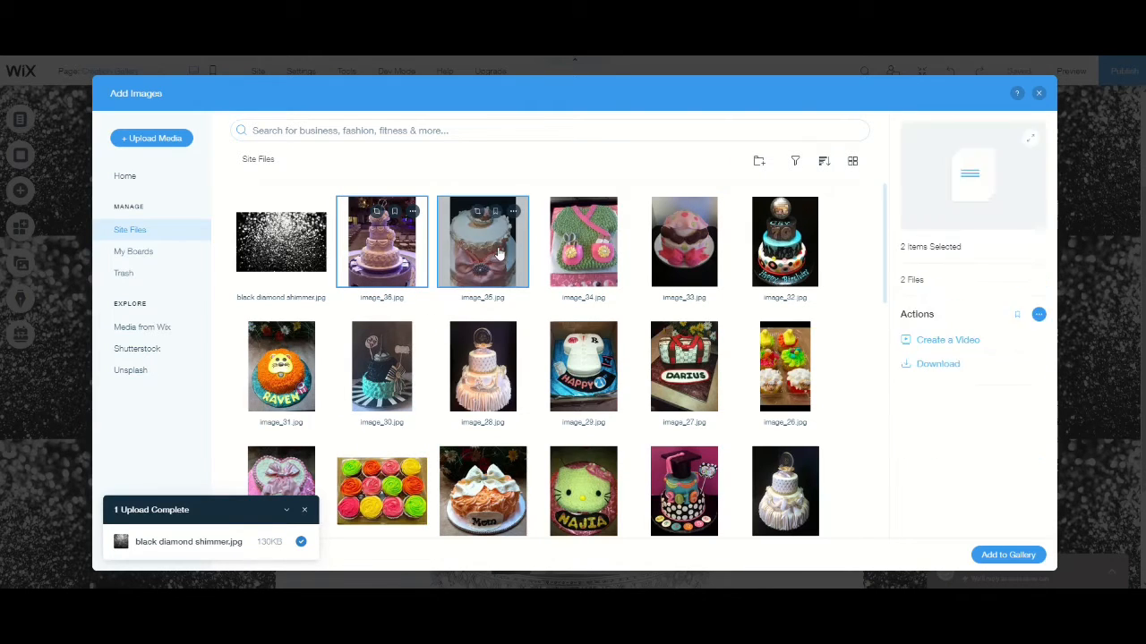
pyautogui.keyDown('ctrl'); pyautogui.click(596, 259); pyautogui.keyUp('ctrl')
pyautogui.keyDown('ctrl'); pyautogui.click(680, 255); pyautogui.keyUp('ctrl')
pyautogui.keyDown('ctrl'); pyautogui.click(773, 249); pyautogui.keyUp('ctrl')
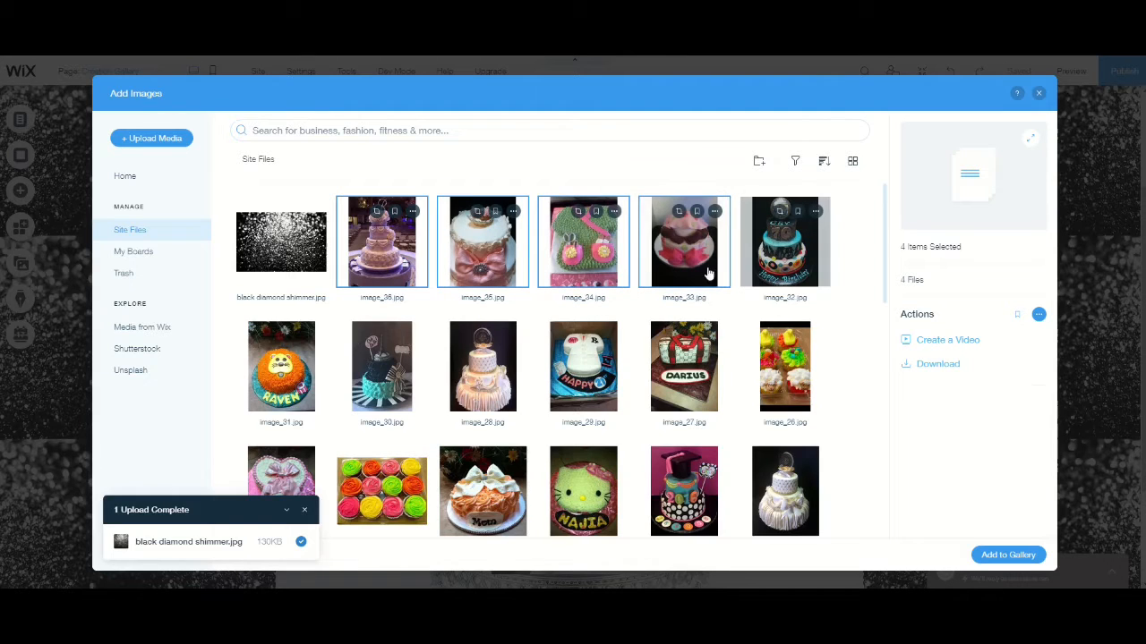
pyautogui.keyDown('ctrl'); pyautogui.click(374, 358); pyautogui.keyUp('ctrl')
pyautogui.keyDown('ctrl'); pyautogui.click(482, 362); pyautogui.keyUp('ctrl')
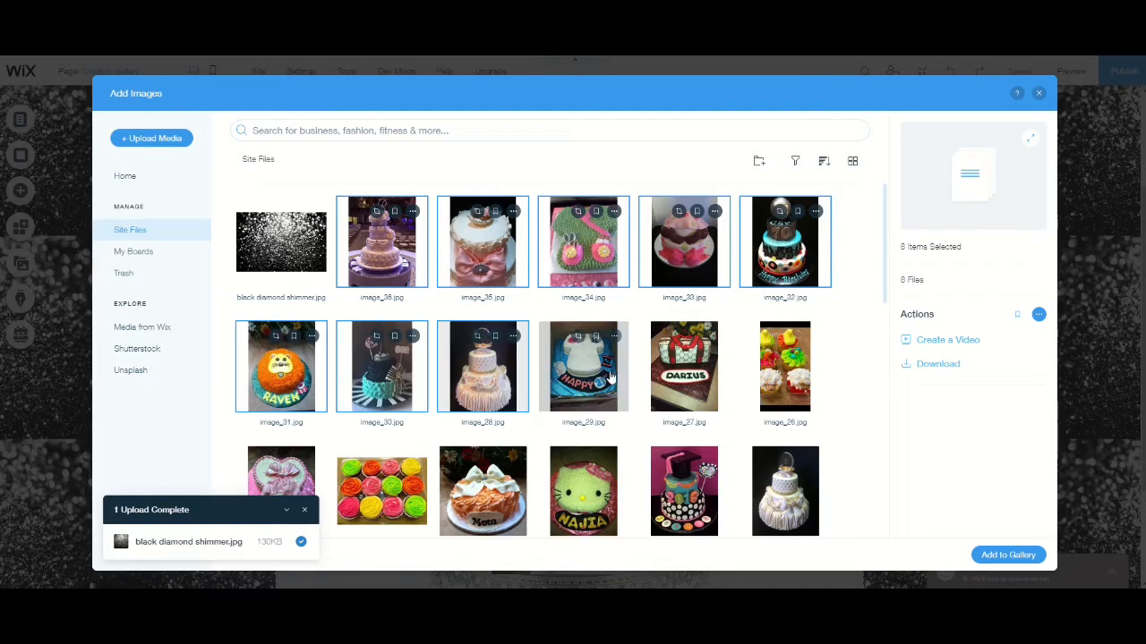
pyautogui.keyDown('ctrl'); pyautogui.click(583, 363); pyautogui.keyUp('ctrl')
pyautogui.keyDown('ctrl'); pyautogui.click(684, 362); pyautogui.keyUp('ctrl')
pyautogui.keyDown('ctrl'); pyautogui.click(784, 367); pyautogui.keyUp('ctrl')
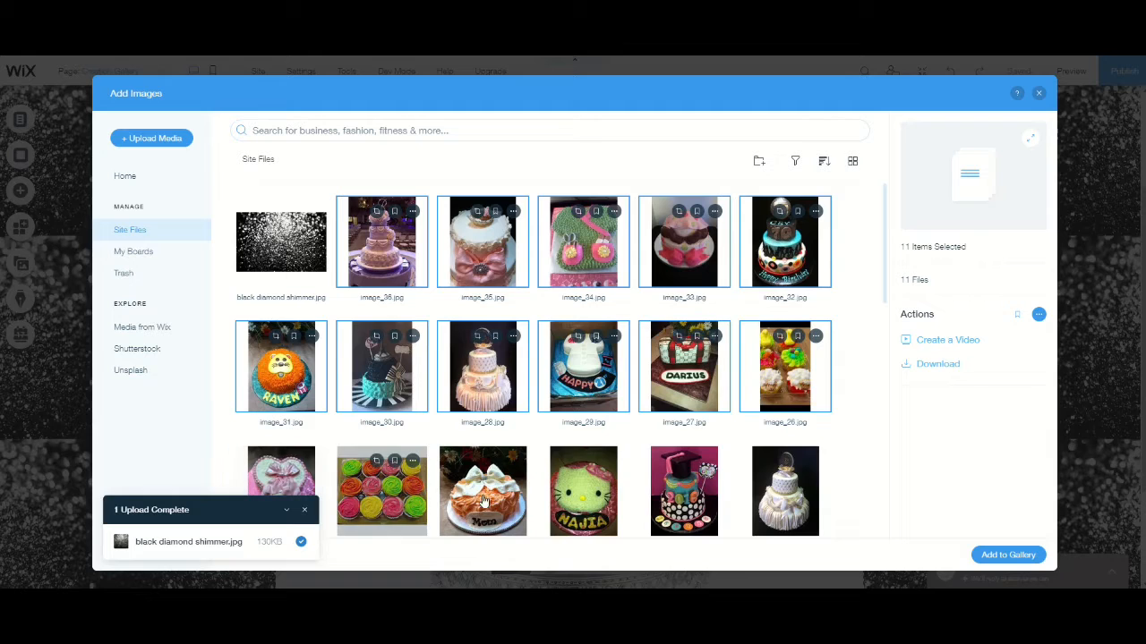
# - Include the six images from image_25 through image_20 in the selection and add all selected images to the top carousel
pyautogui.keyDown('ctrl'); pyautogui.click(381, 491); pyautogui.keyUp('ctrl')
pyautogui.keyDown('ctrl'); pyautogui.click(482, 491); pyautogui.keyUp('ctrl')
pyautogui.keyDown('ctrl'); pyautogui.click(584, 490); pyautogui.keyUp('ctrl')
pyautogui.keyDown('ctrl'); pyautogui.click(684, 490); pyautogui.keyUp('ctrl')
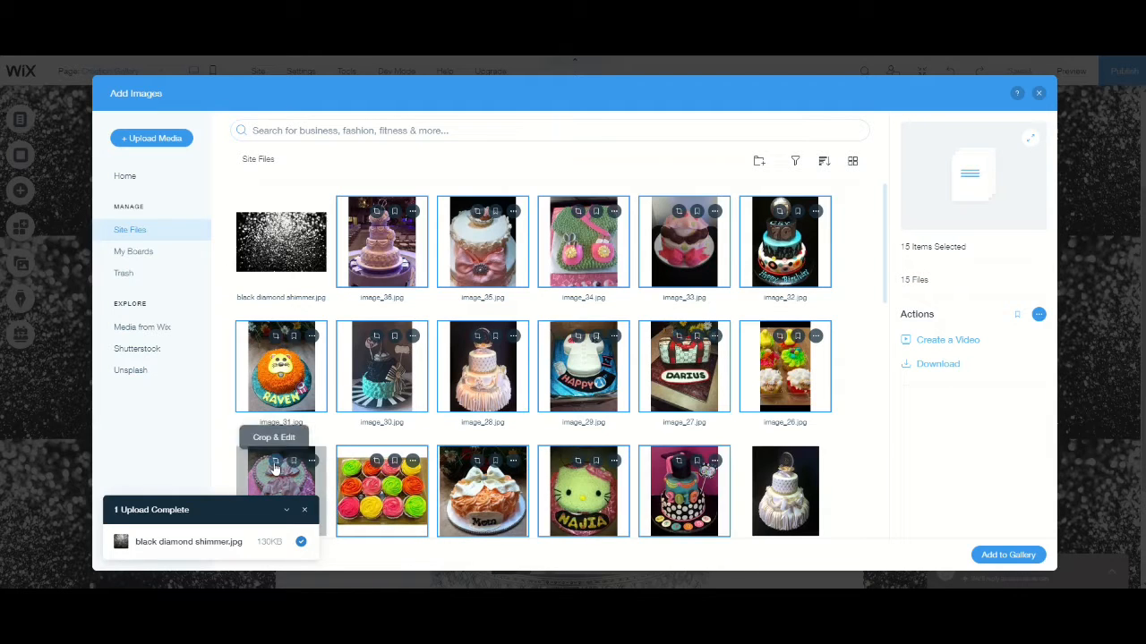
pyautogui.click(275, 462)
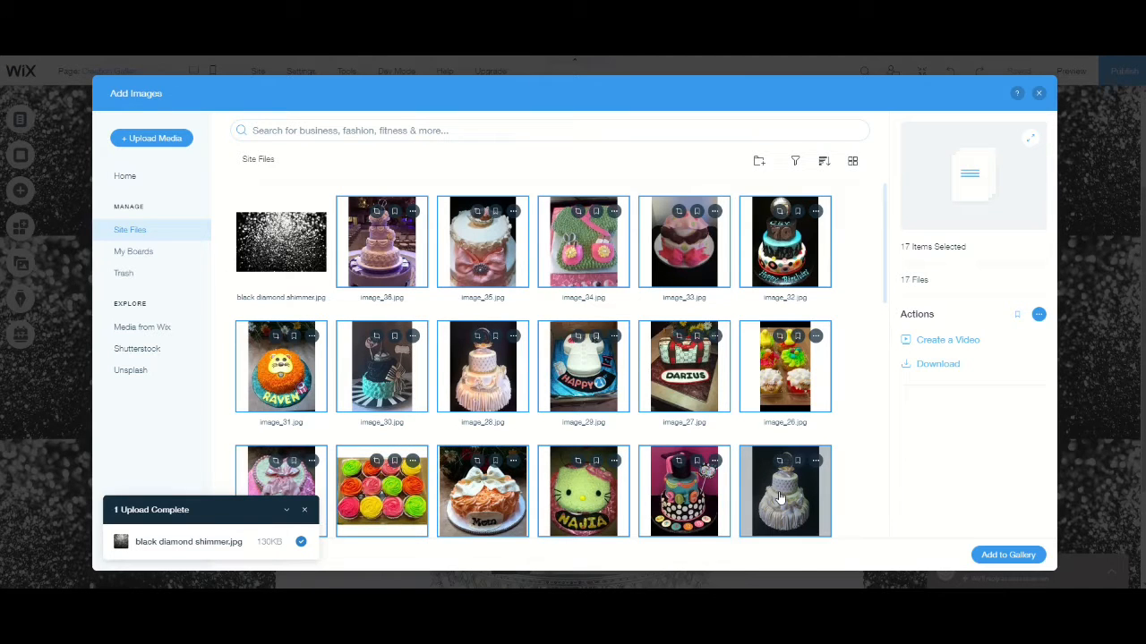
pyautogui.scroll(-2, 631, 421)
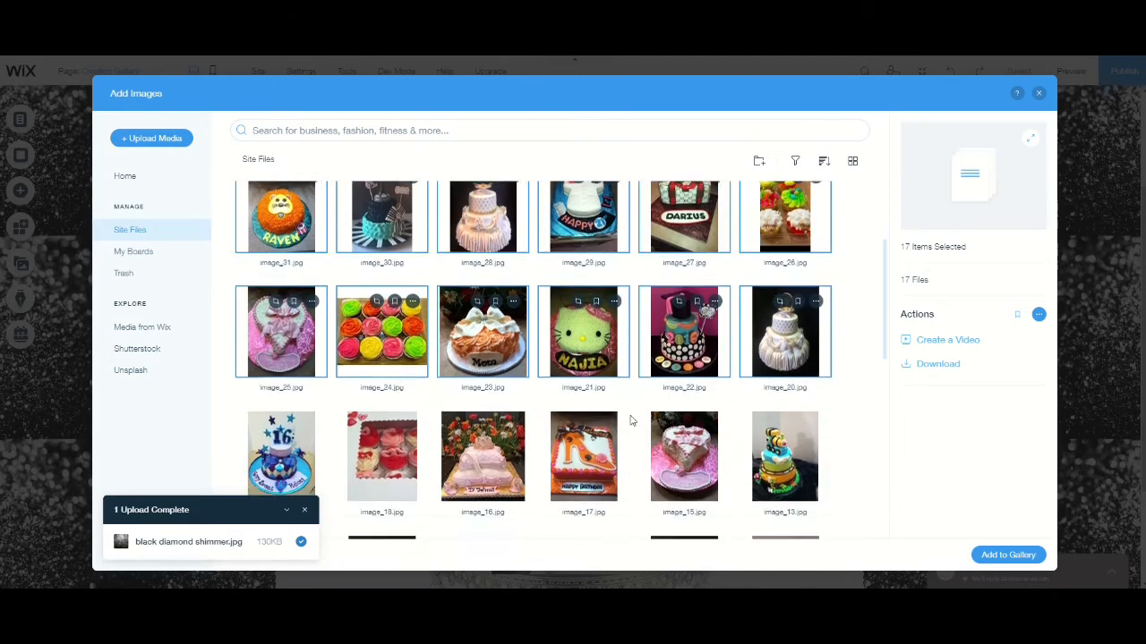
pyautogui.click(1008, 556)
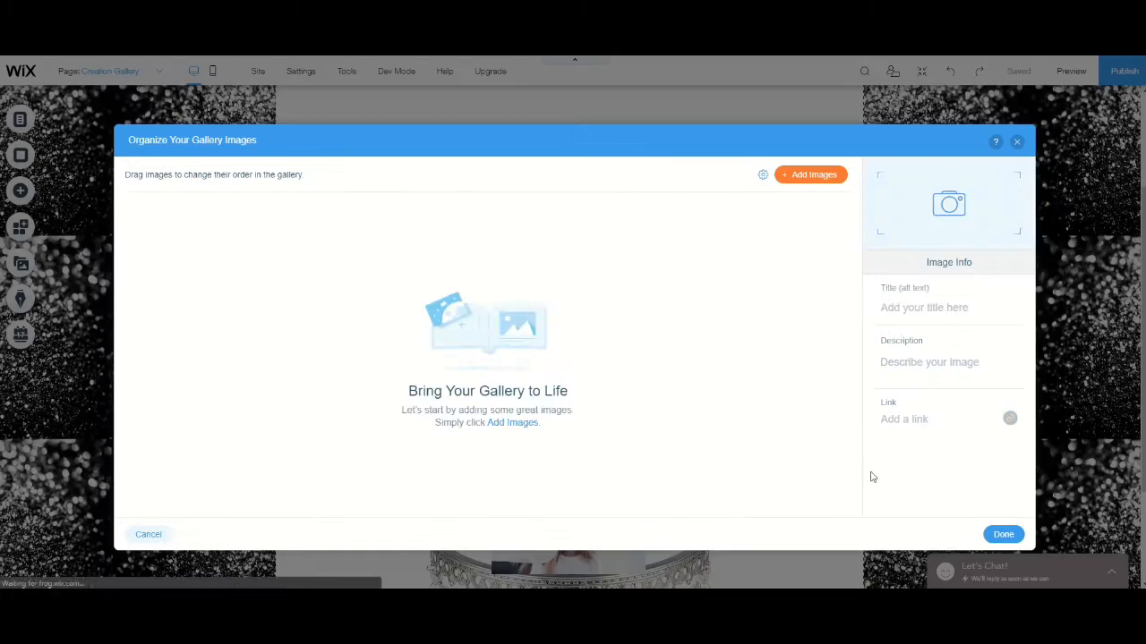
pyautogui.click(1003, 539)
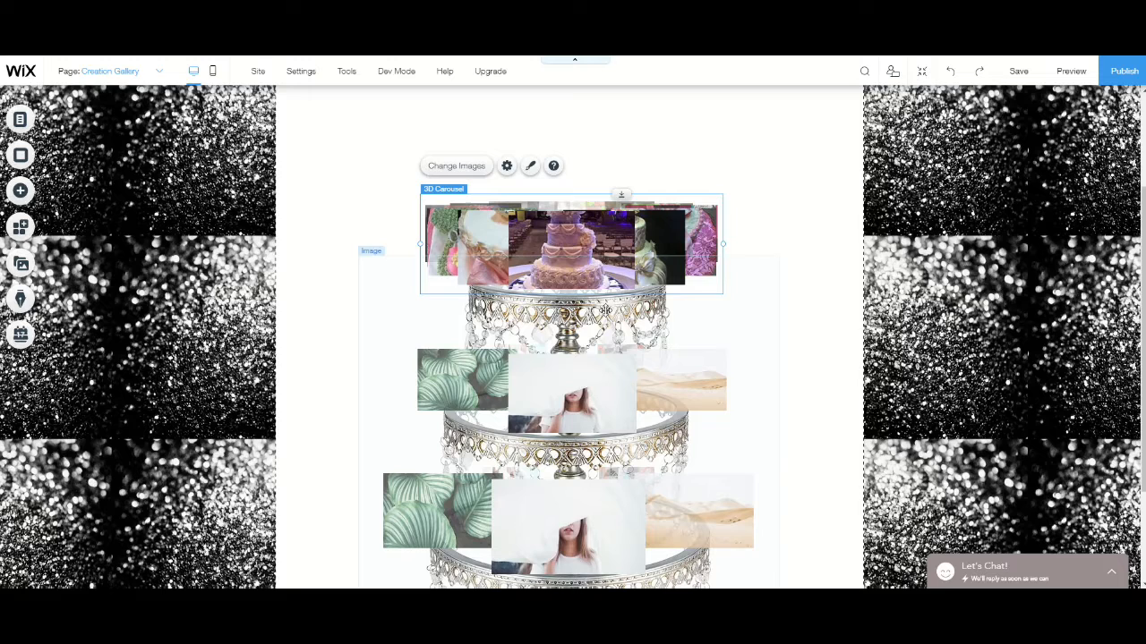
# - Remove all six placeholder images from the 3D carousel on the cake stand's middle tier
pyautogui.click(562, 397)
pyautogui.click(454, 309)
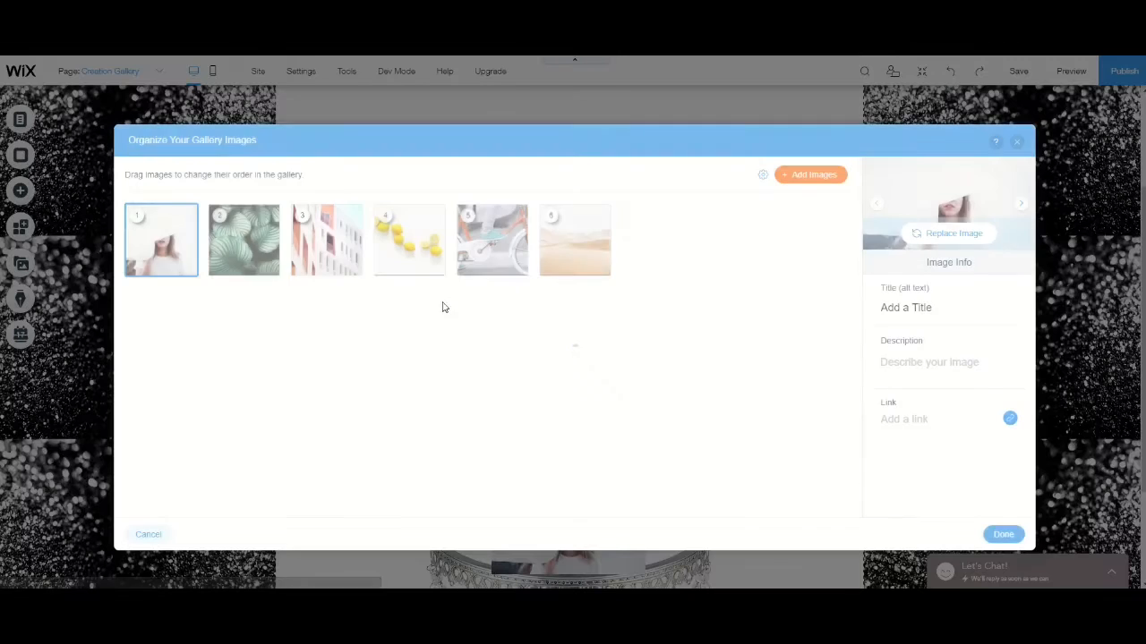
pyautogui.click(186, 268)
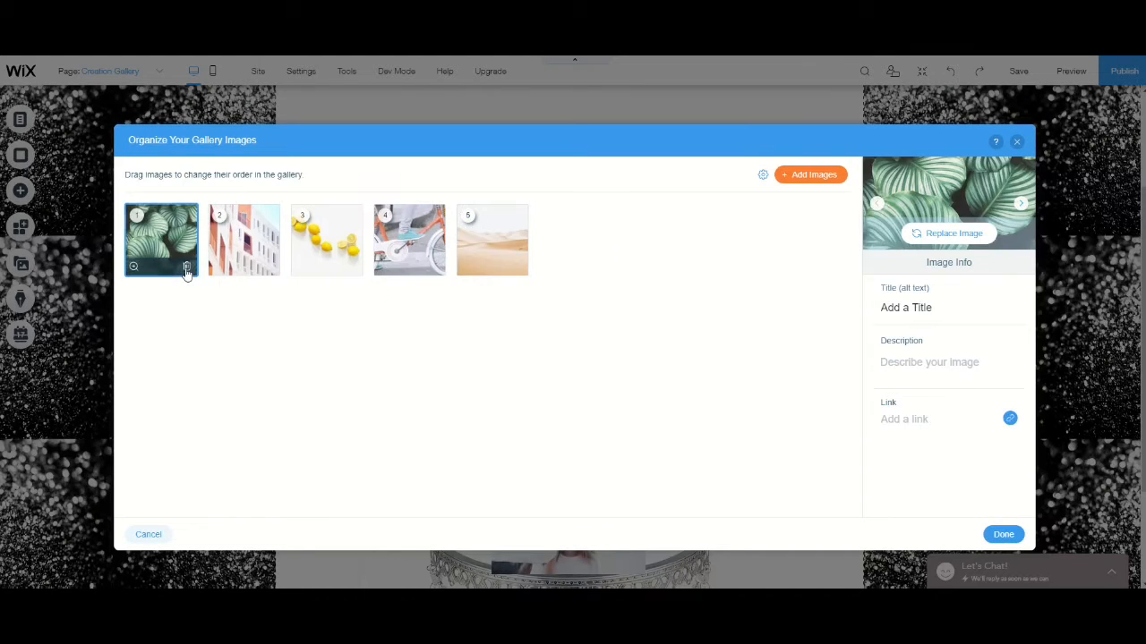
pyautogui.click(187, 268)
pyautogui.click(186, 268)
pyautogui.click(187, 268)
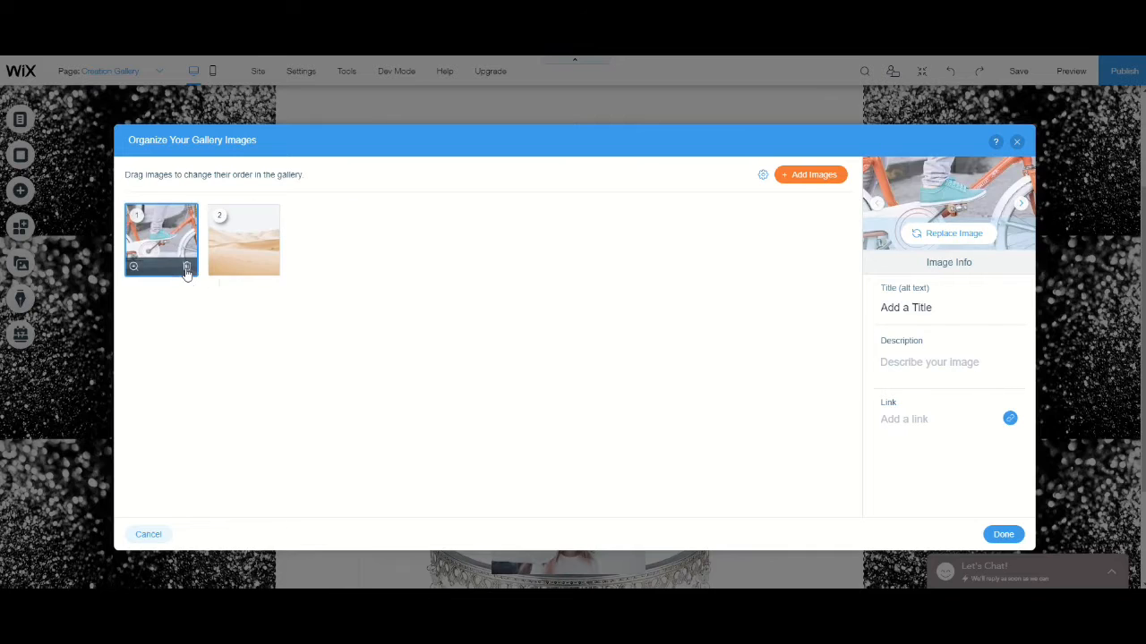
pyautogui.click(187, 268)
pyautogui.click(186, 267)
# - For the middle carousel, select the site images image_19, image_18, image_16, image_17, image_15 and image_13
pyautogui.click(781, 174)
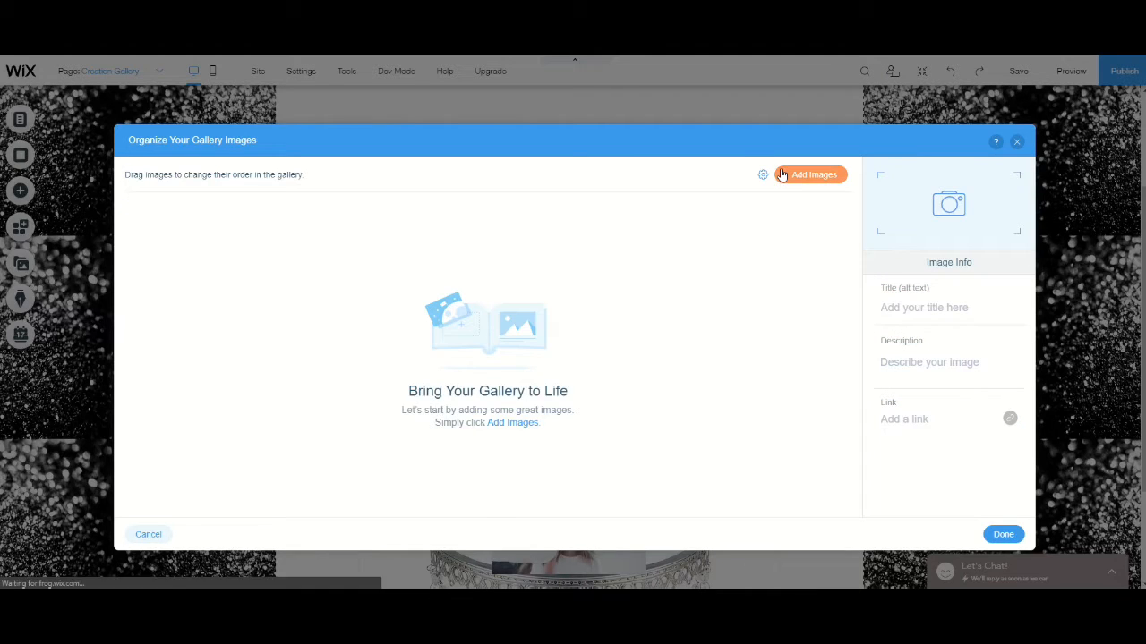
pyautogui.scroll(-5, 429, 302)
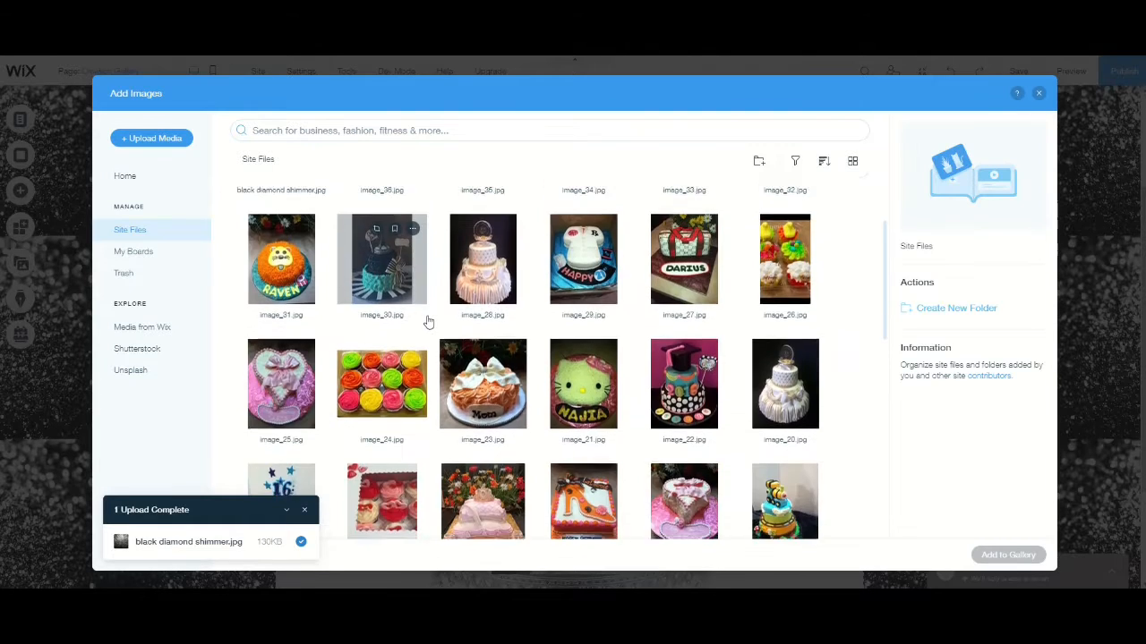
pyautogui.click(287, 307)
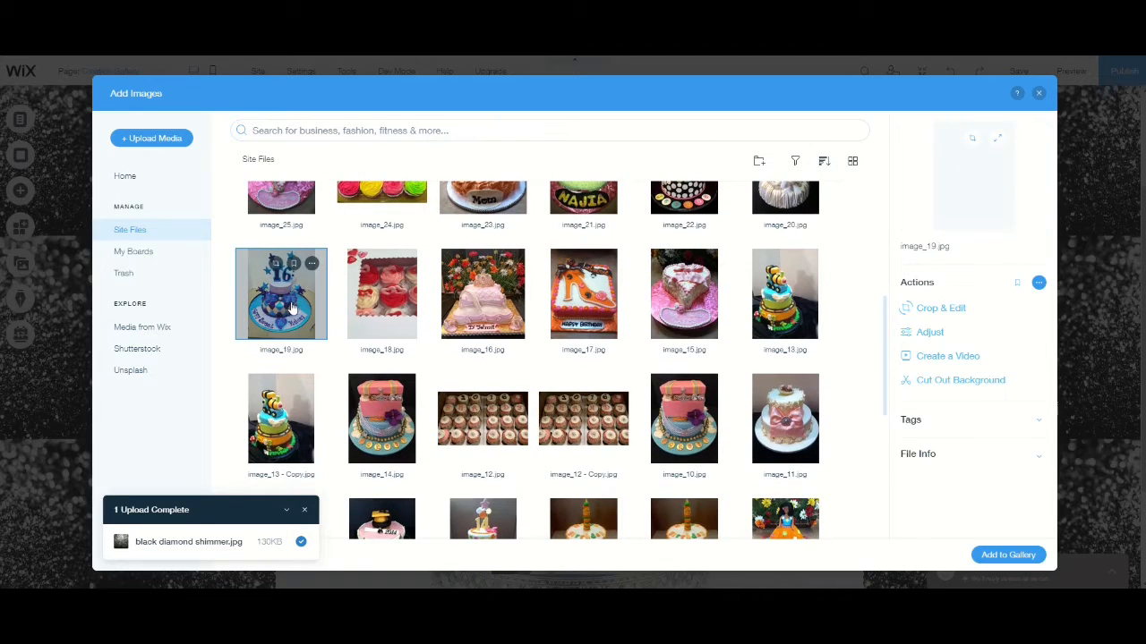
pyautogui.click(381, 300)
pyautogui.click(482, 300)
pyautogui.click(586, 307)
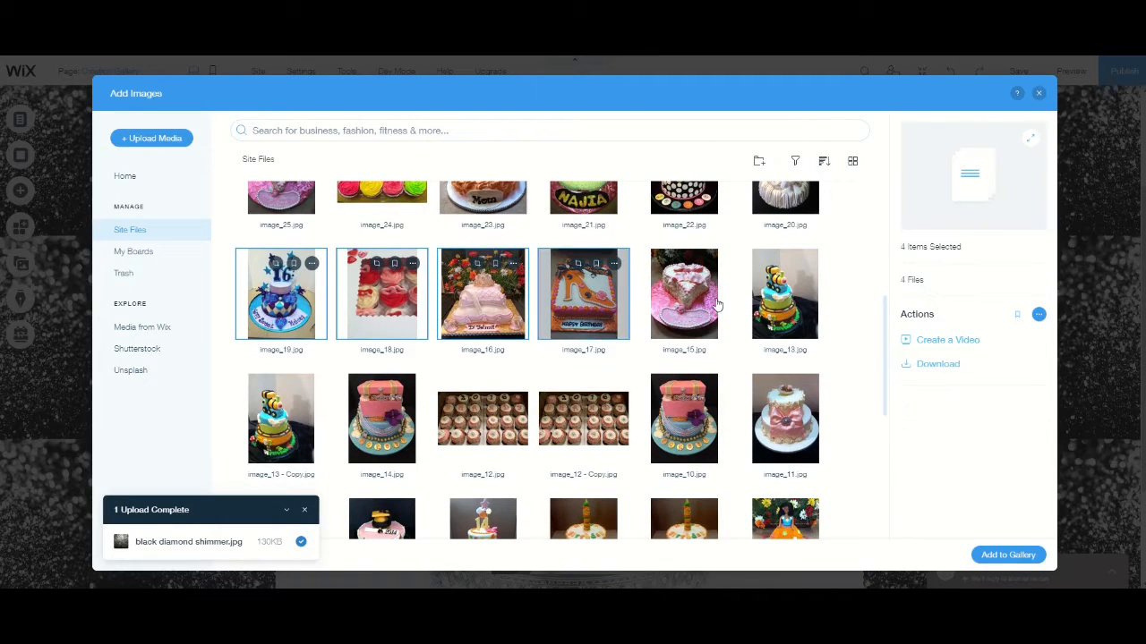
pyautogui.click(785, 295)
pyautogui.click(684, 296)
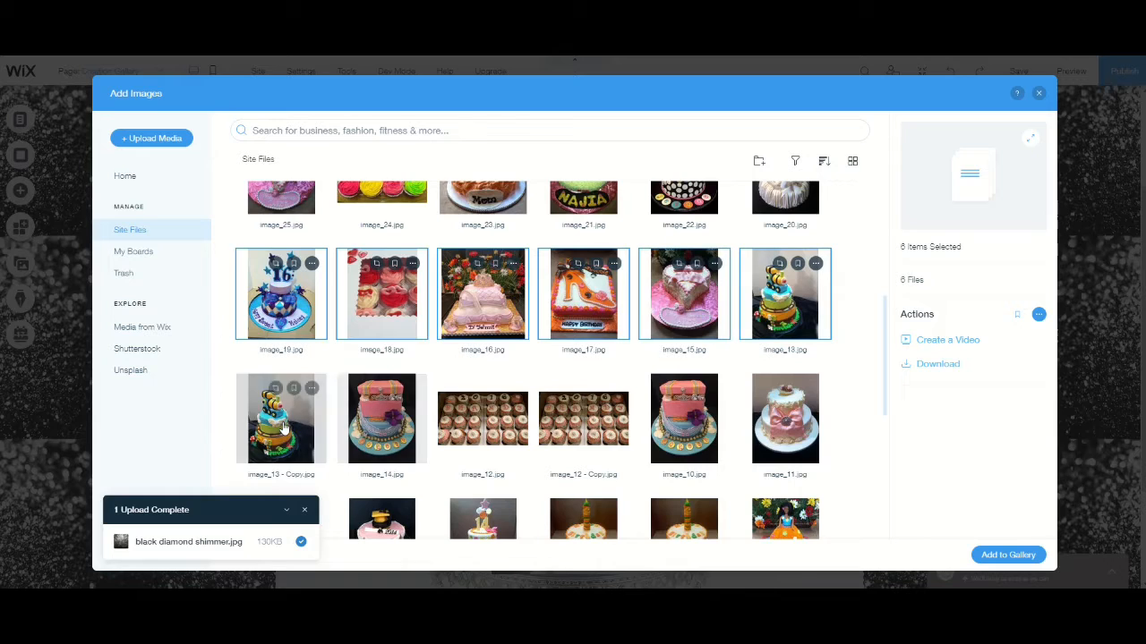
# - Extend the selection with image_13 - Copy, image_14, image_12, image_10 and image_11, leaving out image_12 - Copy
pyautogui.click(281, 418)
pyautogui.click(382, 418)
pyautogui.click(483, 418)
pyautogui.click(590, 429)
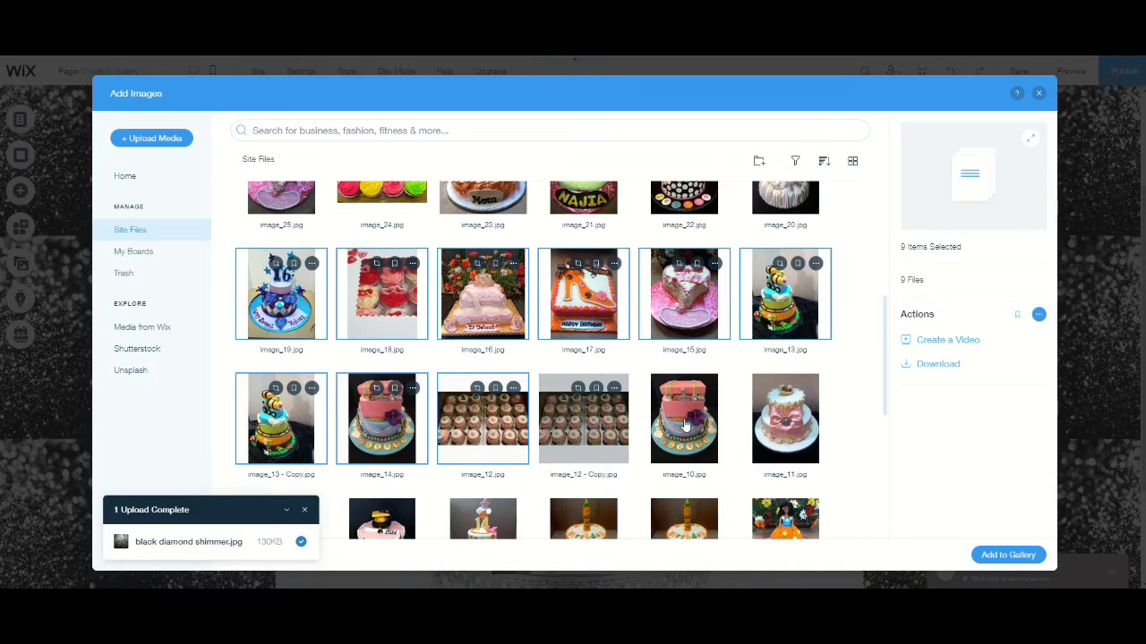
pyautogui.click(684, 421)
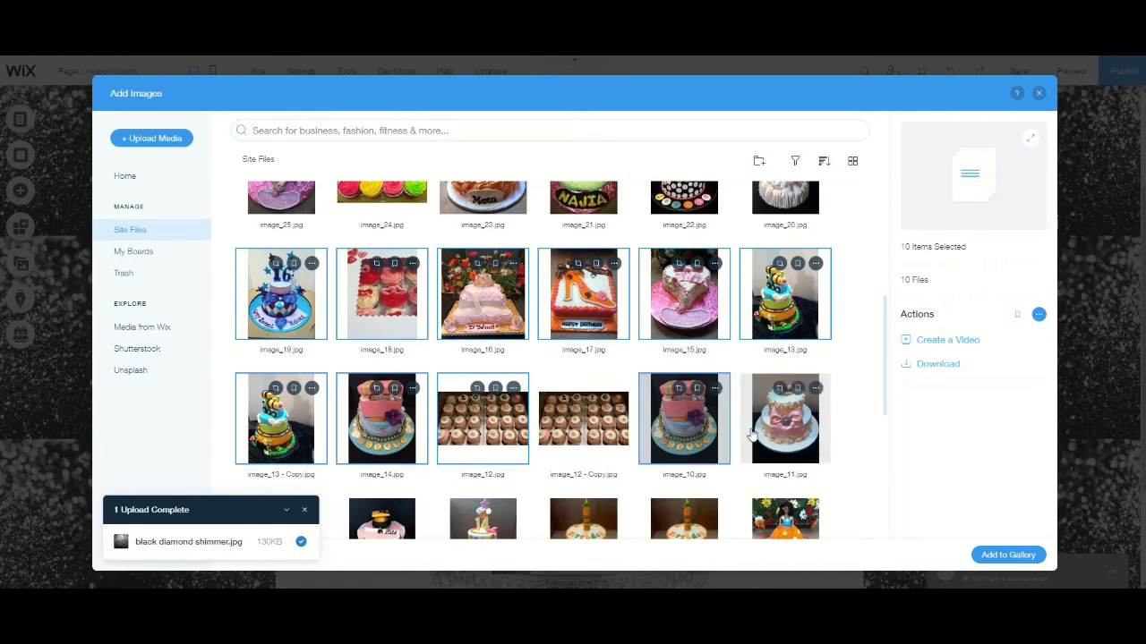
pyautogui.click(785, 418)
# - Extend the selection with the next row of six cake images, ending with the orange dress cake image_4 - Copy
pyautogui.hotkey('ctrl', '-')
pyautogui.hotkey('ctrl', '-')
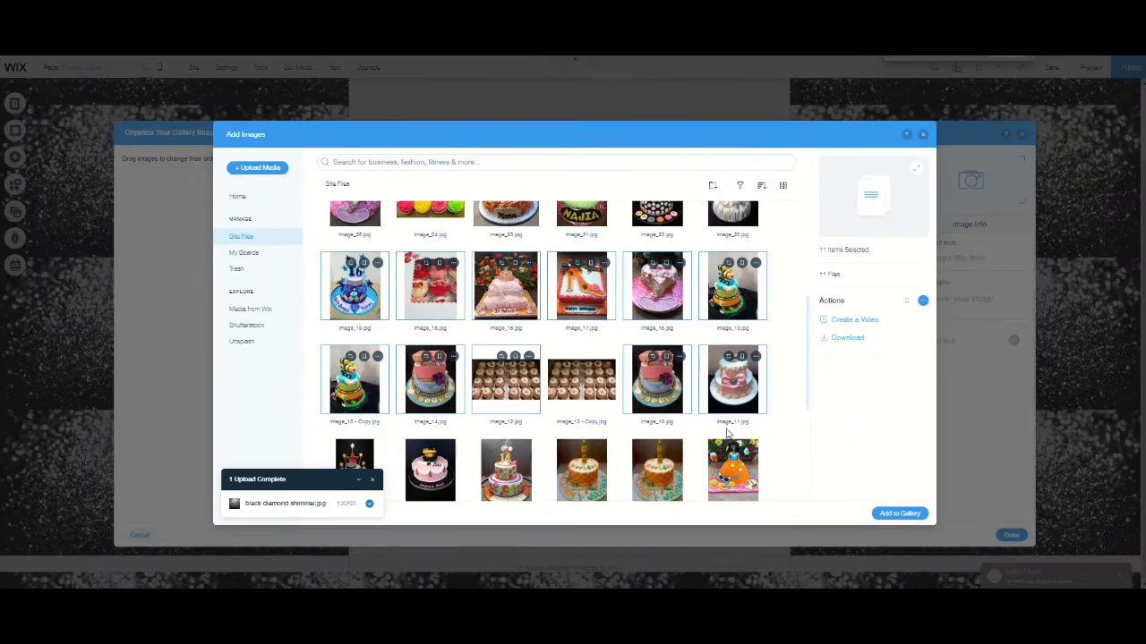
pyautogui.scroll(-2, 724, 431)
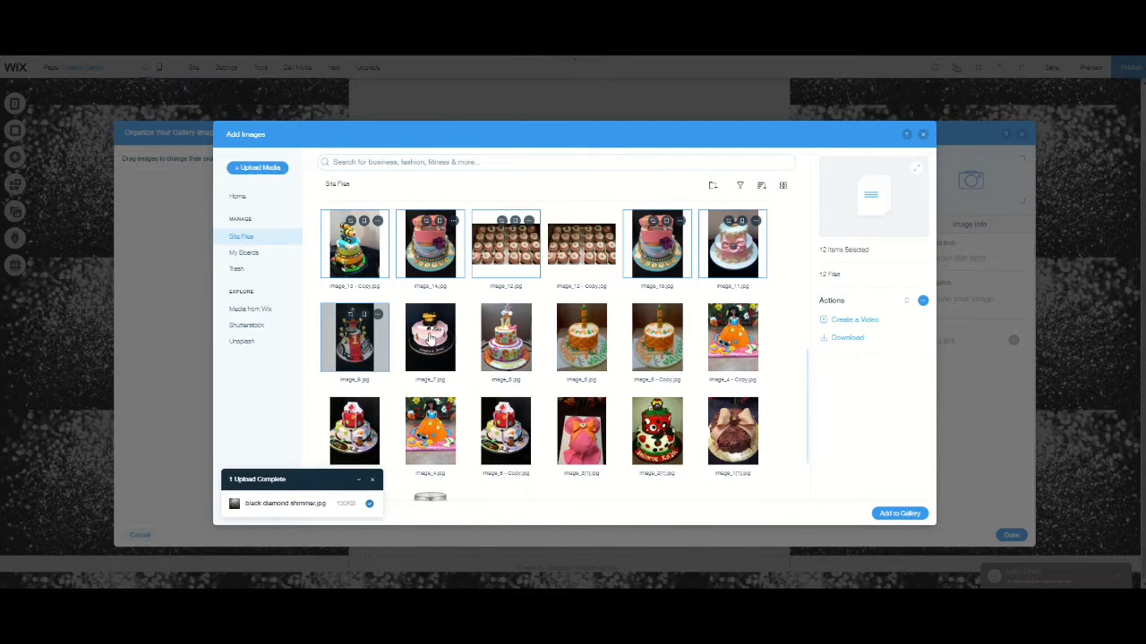
pyautogui.click(430, 337)
pyautogui.click(505, 337)
pyautogui.click(581, 338)
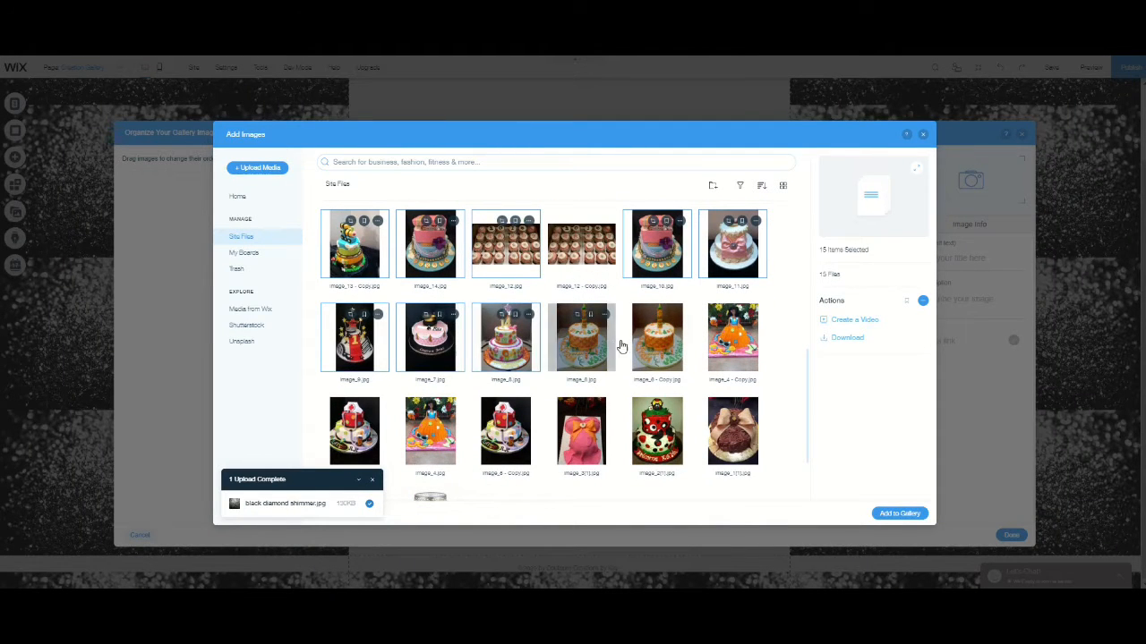
pyautogui.click(721, 351)
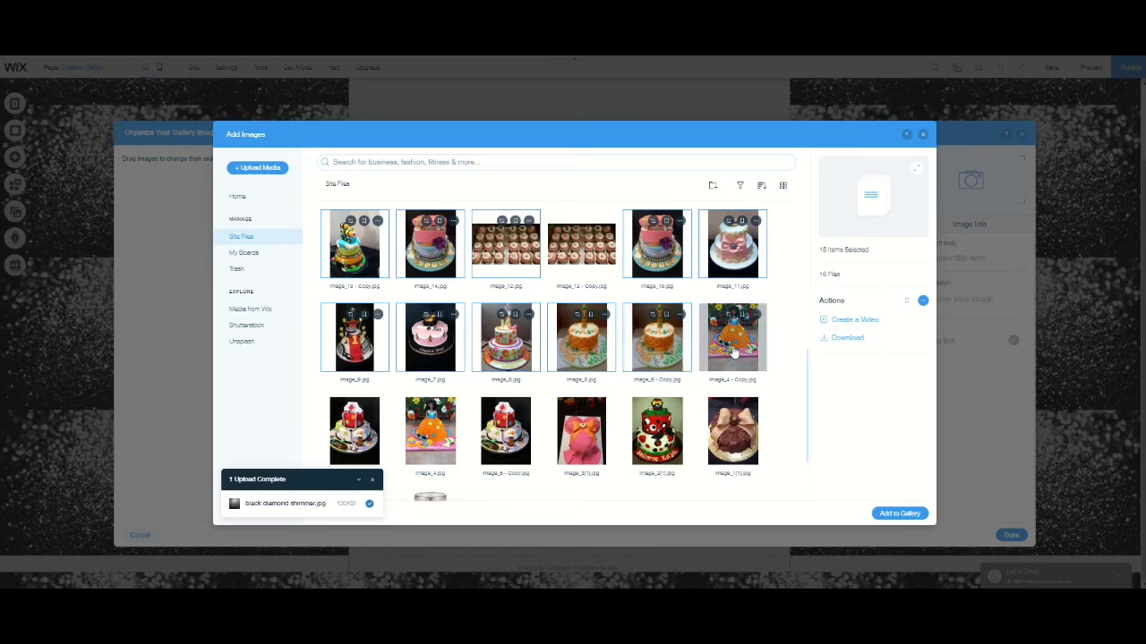
# - Add the selected images to the middle carousel and remove the duplicate orange birthday cake picture from it
pyautogui.click(899, 514)
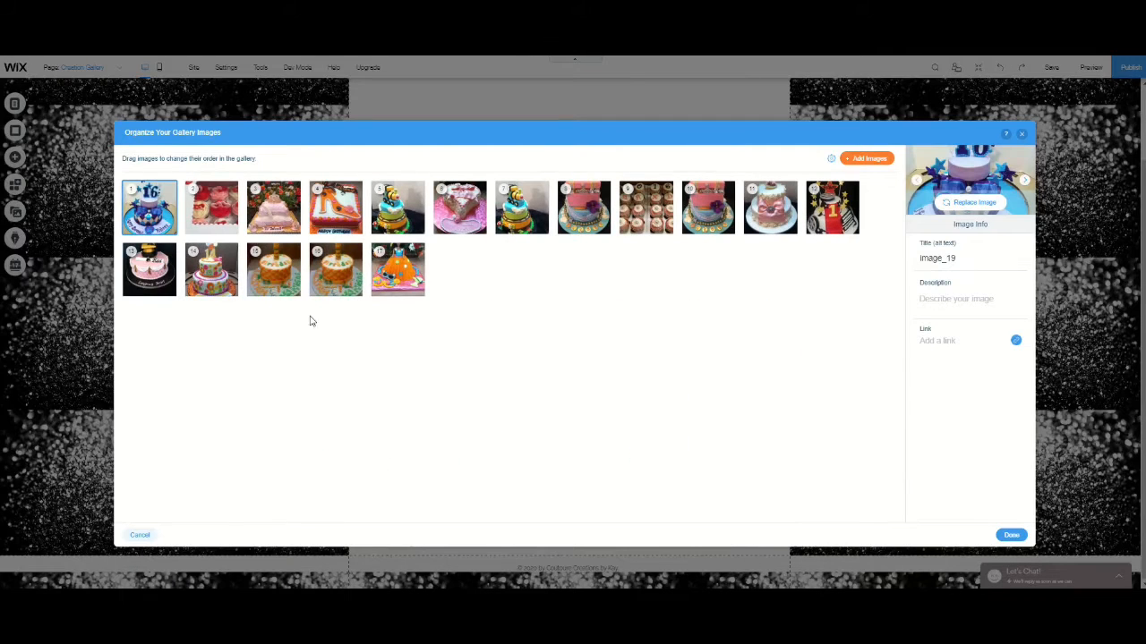
pyautogui.click(291, 291)
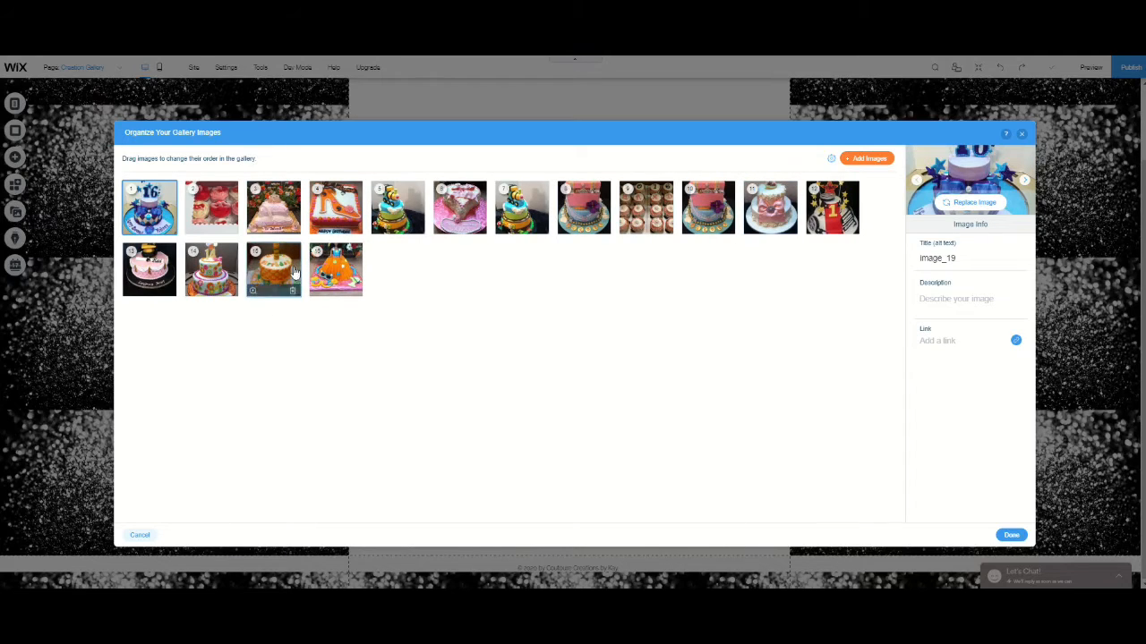
pyautogui.click(1012, 535)
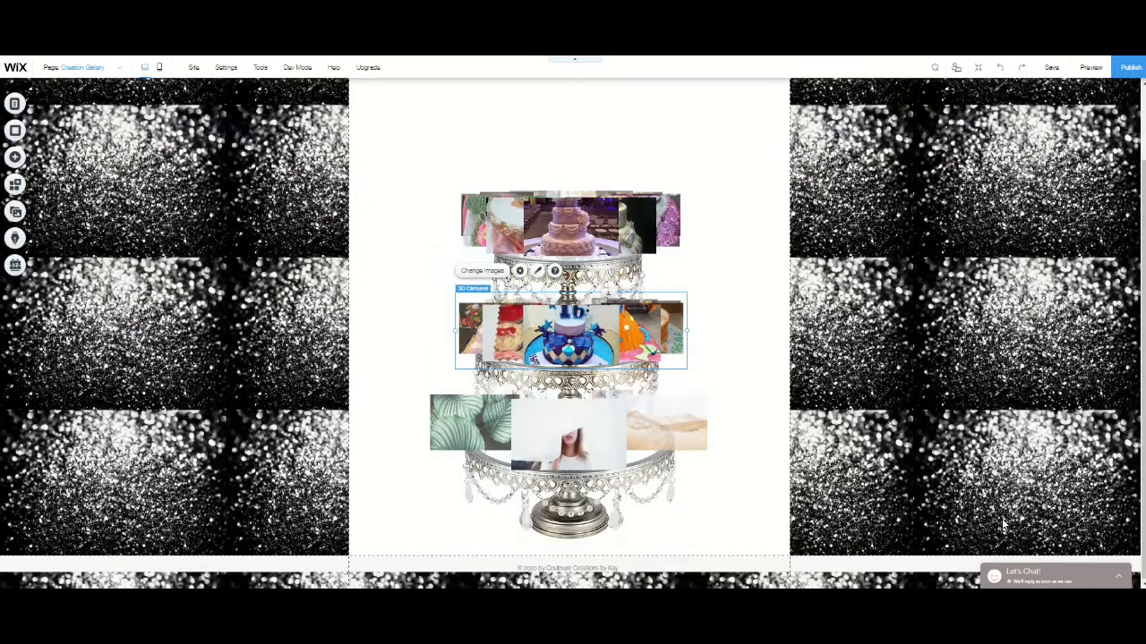
# - Remove all six placeholder pictures from the 3D carousel on the cake stand's bottom tier
pyautogui.click(595, 438)
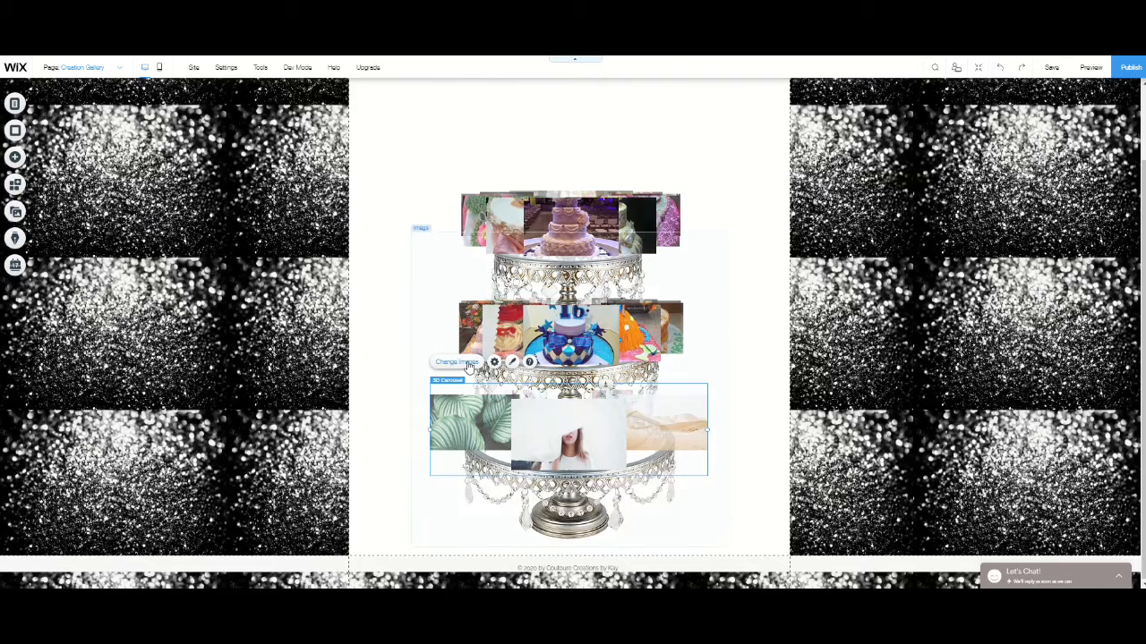
pyautogui.click(467, 364)
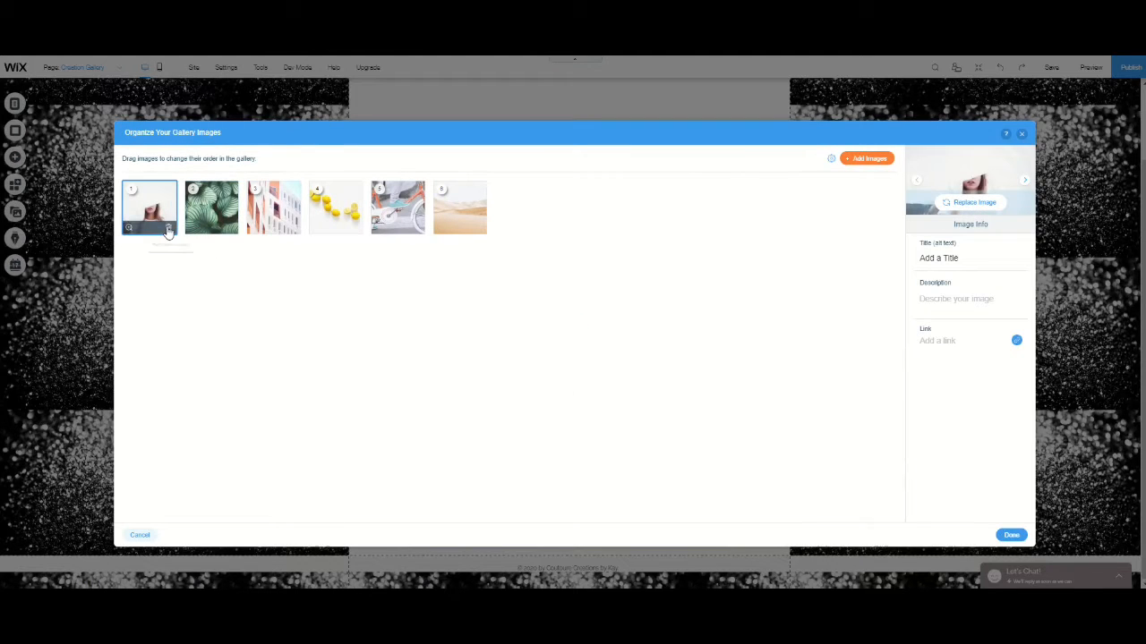
pyautogui.click(169, 231)
pyautogui.click(169, 231)
pyautogui.click(169, 231)
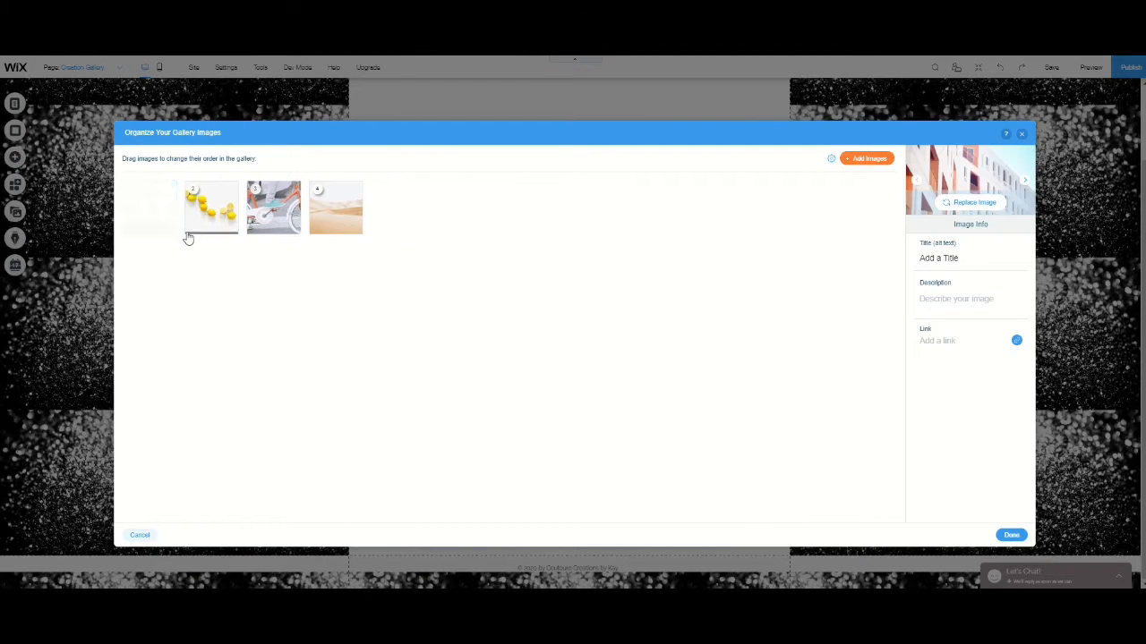
pyautogui.click(169, 231)
pyautogui.click(170, 230)
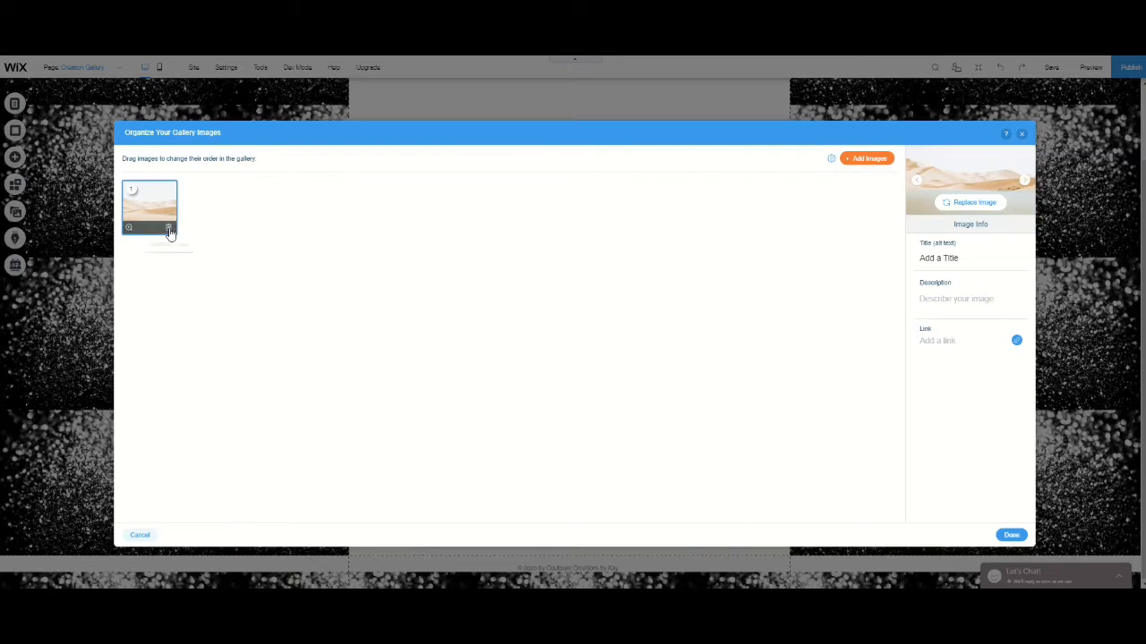
pyautogui.click(169, 231)
# - Fill the bottom carousel with the last seven cake images in the site files, starting at image_5 and leaving out the stand picture
pyautogui.click(844, 160)
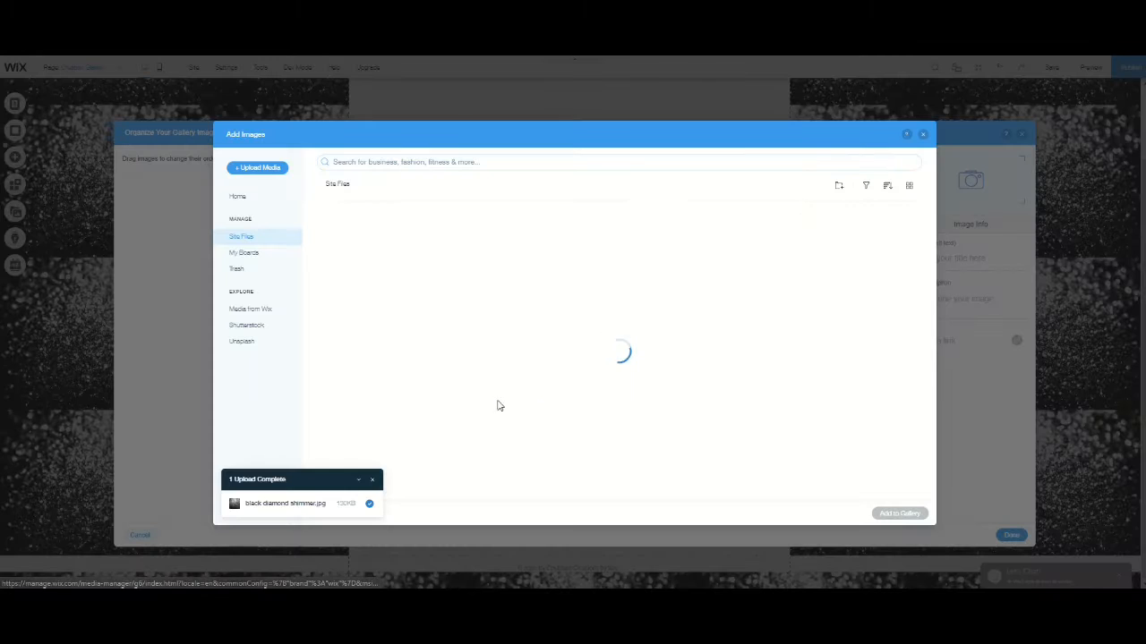
pyautogui.scroll(-10, 464, 398)
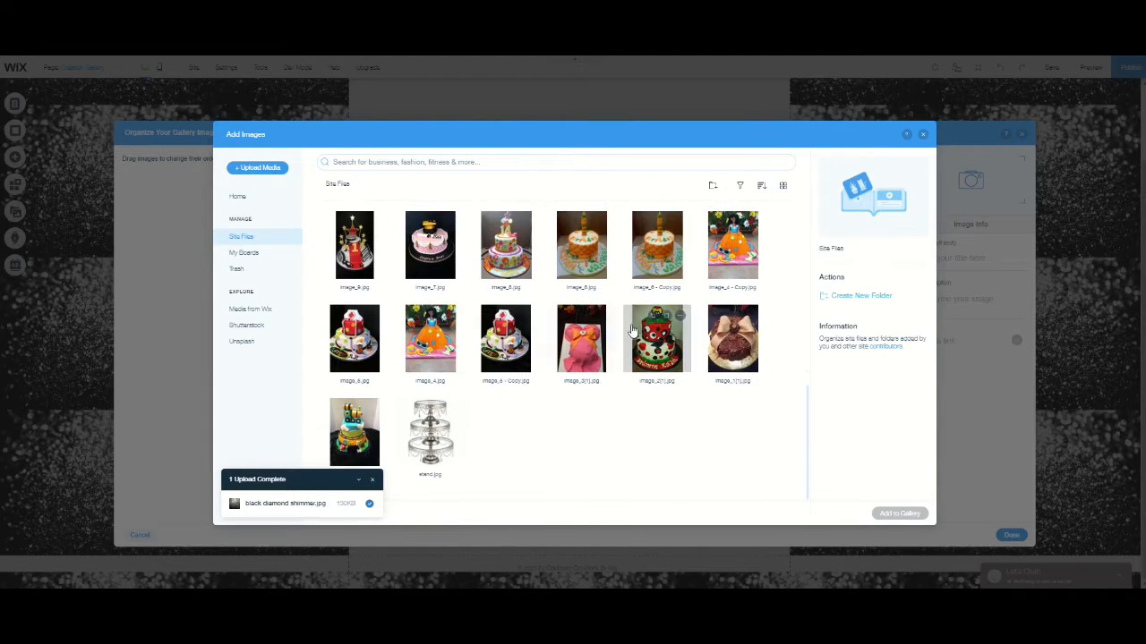
pyautogui.click(383, 356)
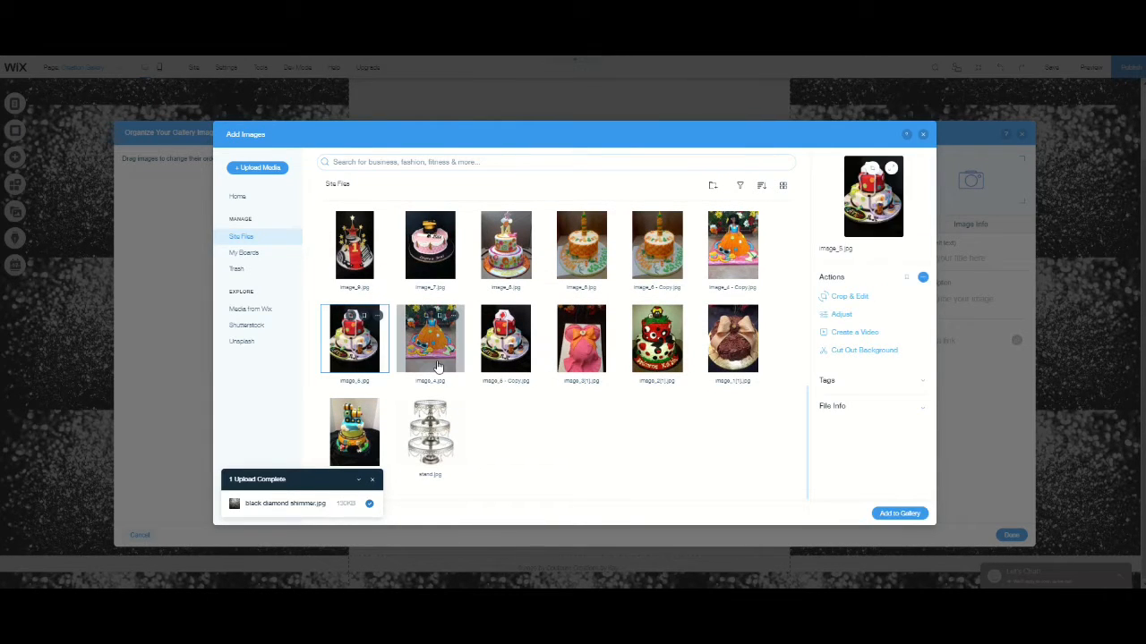
pyautogui.click(429, 340)
pyautogui.click(505, 340)
pyautogui.click(566, 358)
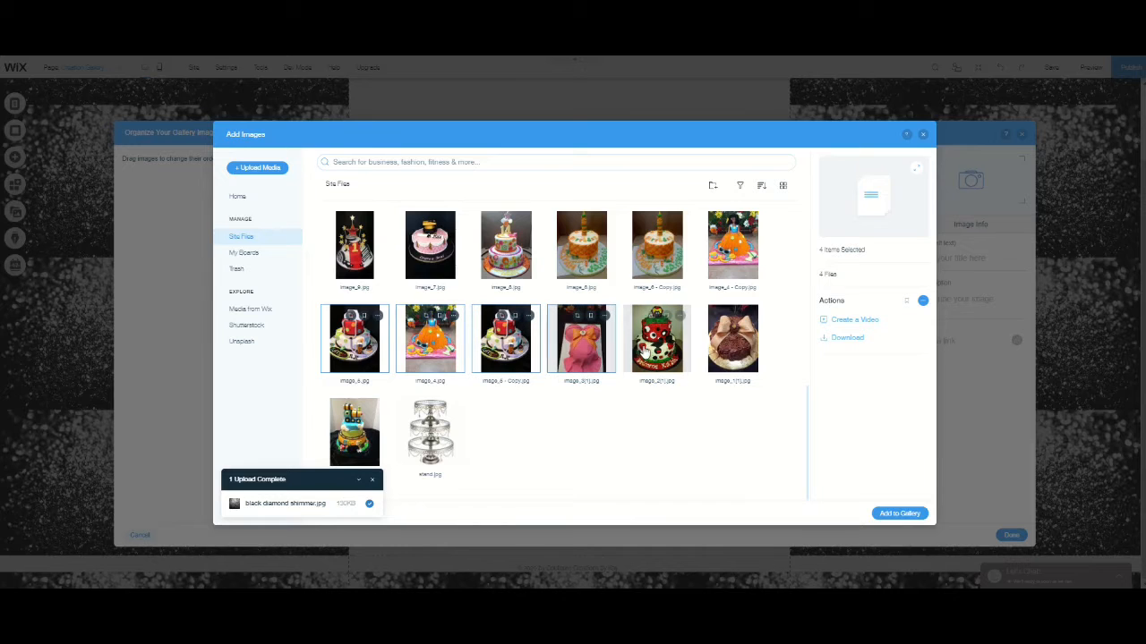
pyautogui.click(646, 352)
pyautogui.click(730, 345)
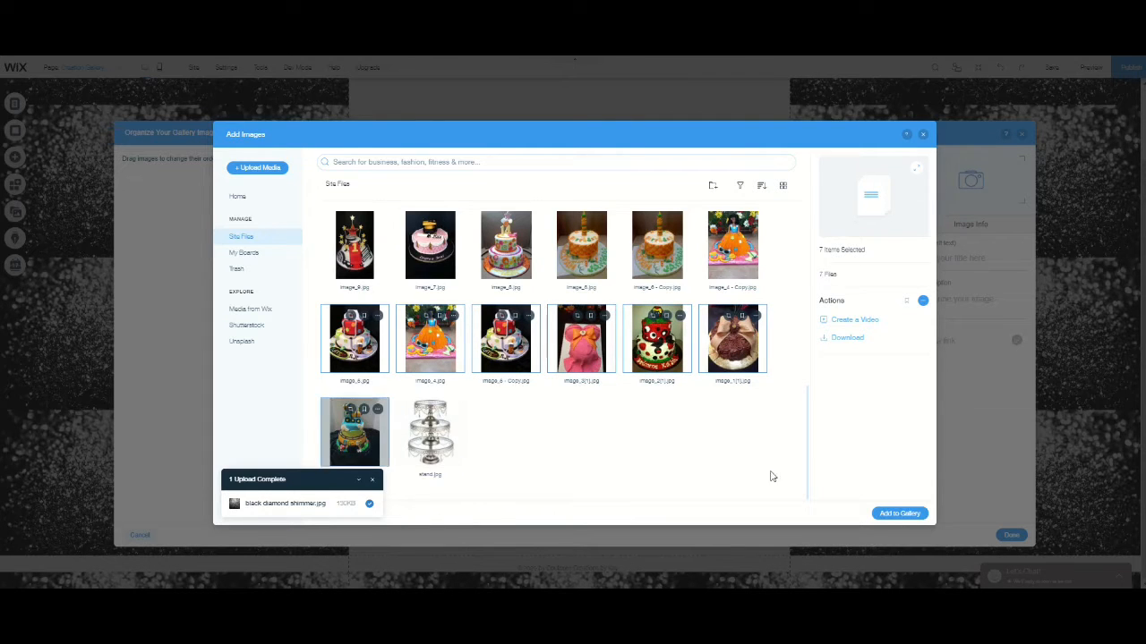
pyautogui.click(902, 514)
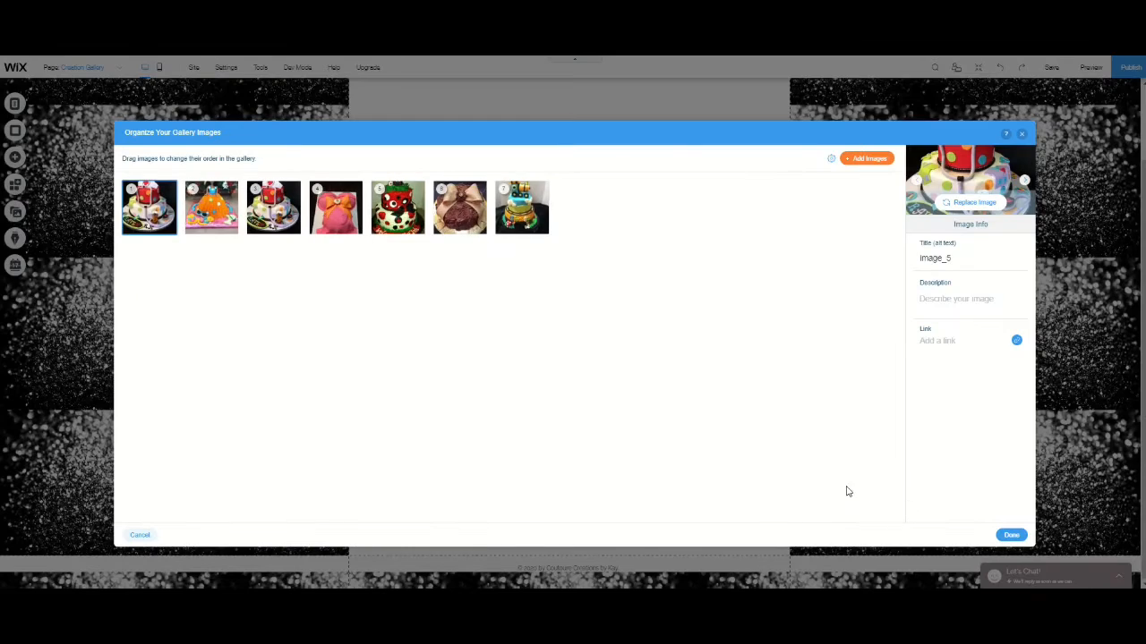
pyautogui.click(1012, 535)
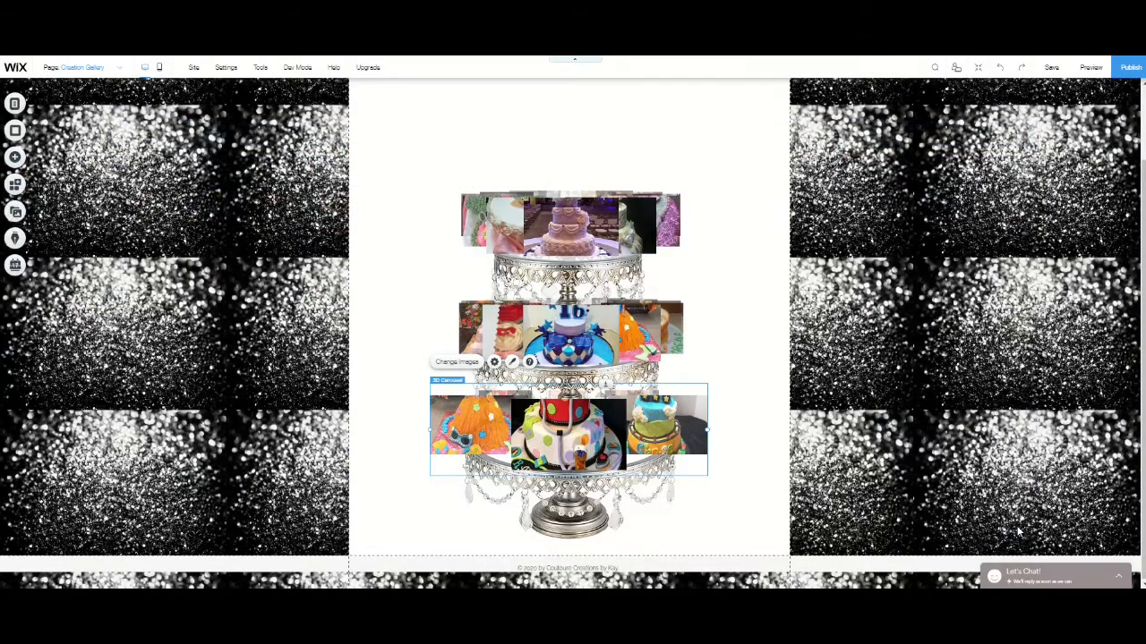
pyautogui.click(770, 273)
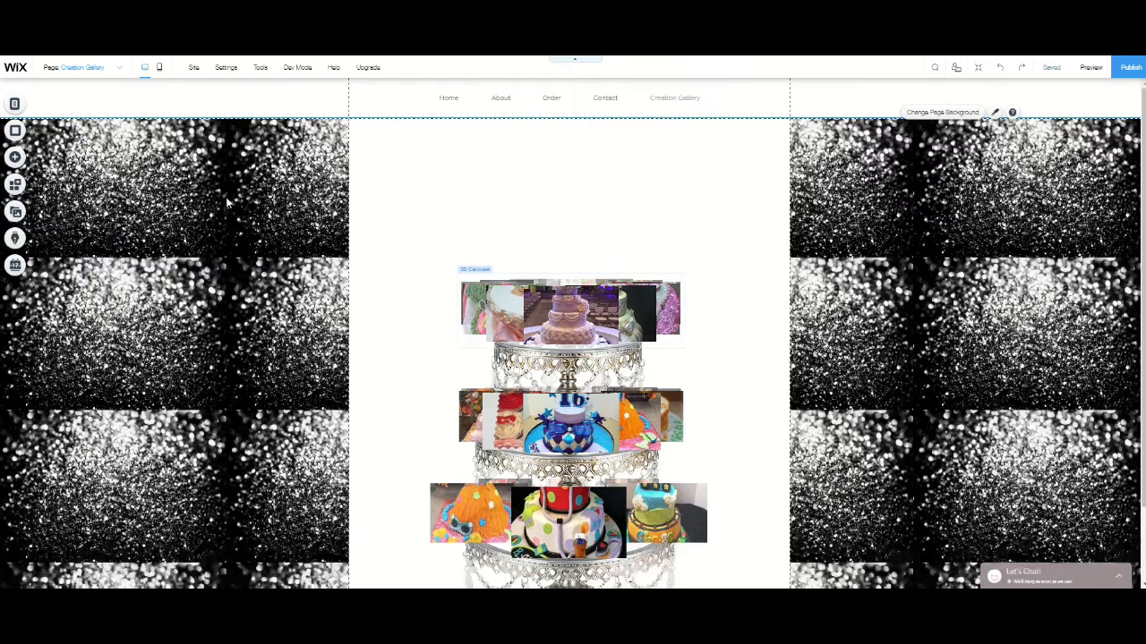
# - Add the wide Frame shape with rounded ends from the Basic Shapes vector art to the page
pyautogui.click(14, 158)
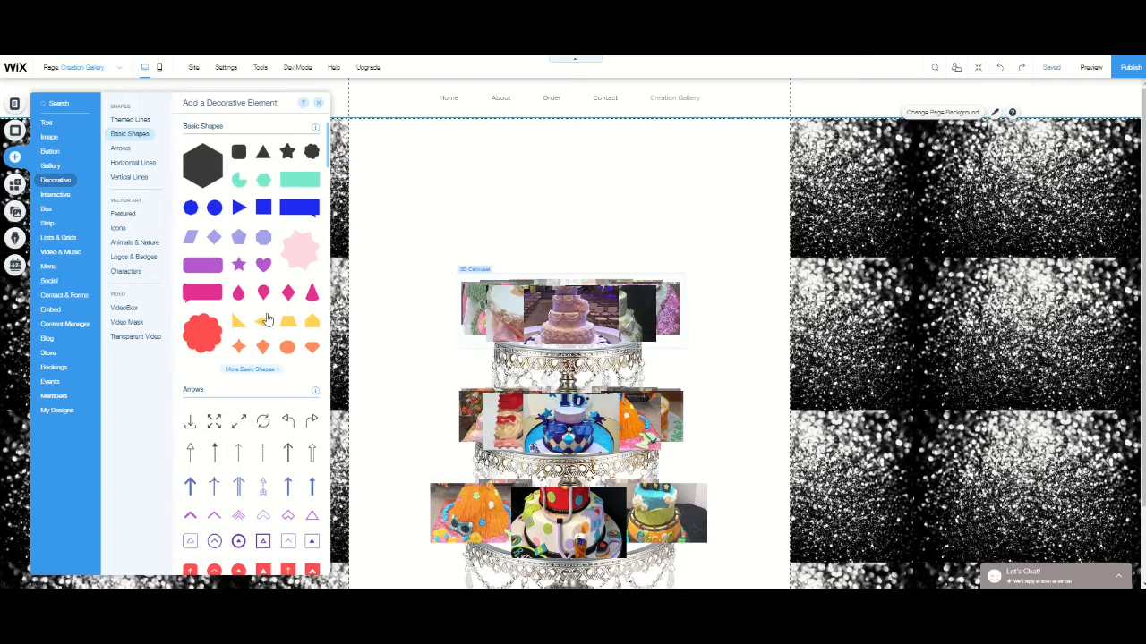
pyautogui.click(250, 371)
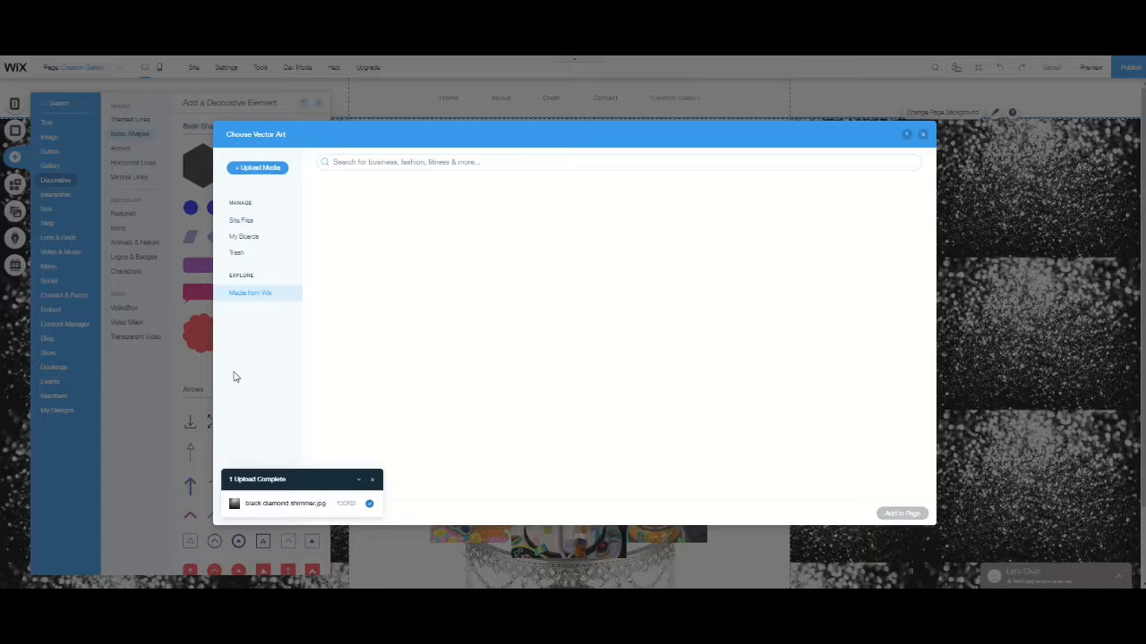
pyautogui.scroll(-3, 484, 363)
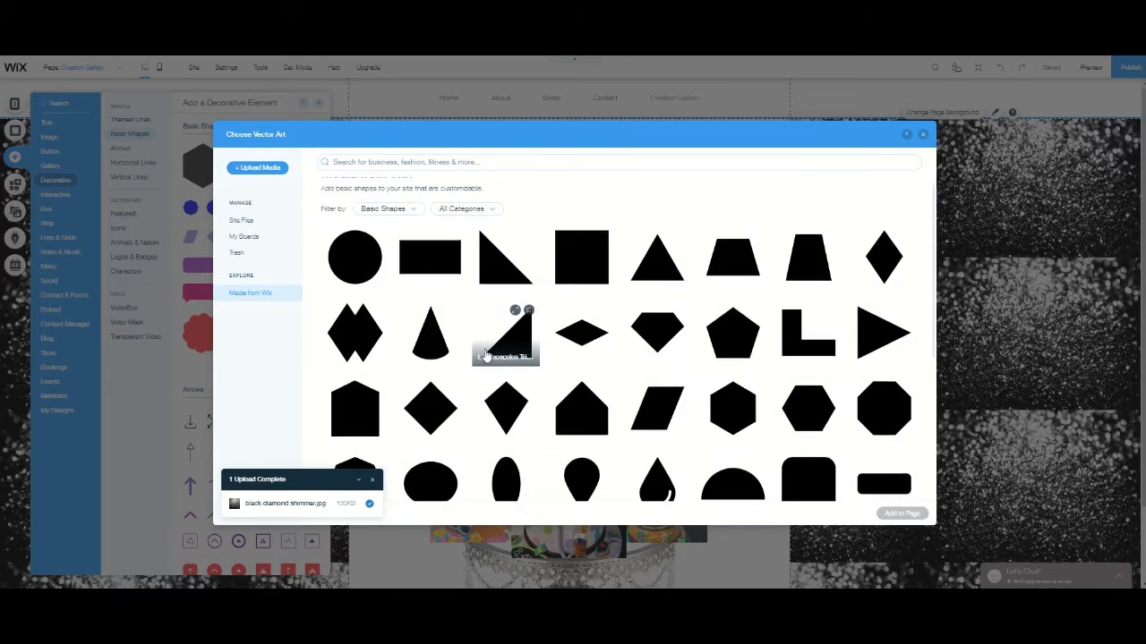
pyautogui.scroll(-1, 491, 365)
pyautogui.scroll(-5, 476, 358)
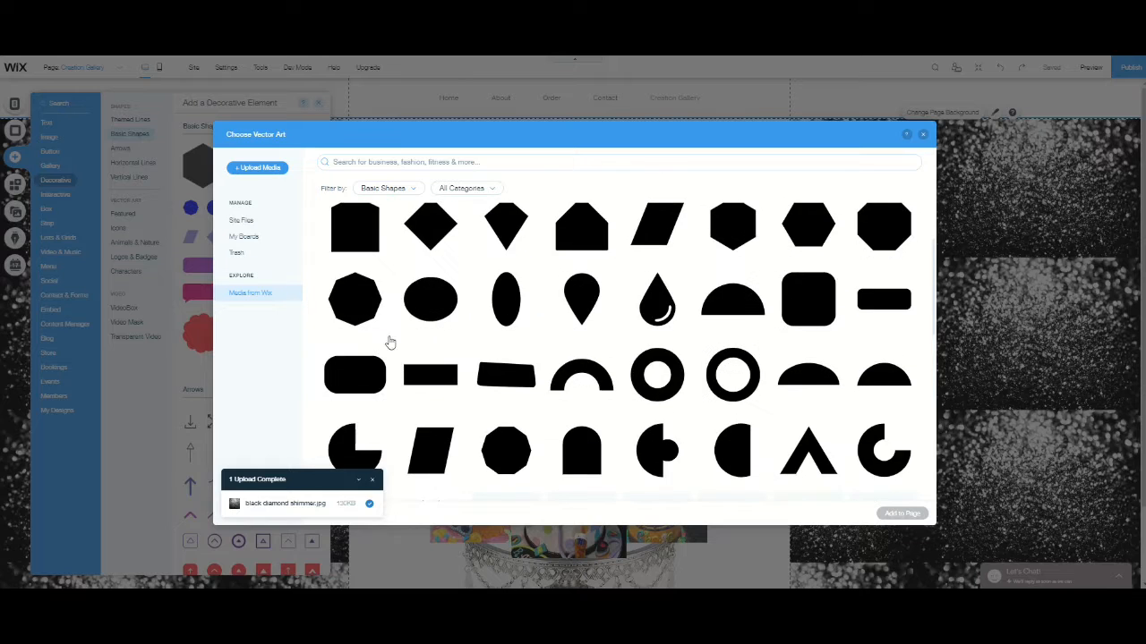
pyautogui.scroll(-5, 642, 369)
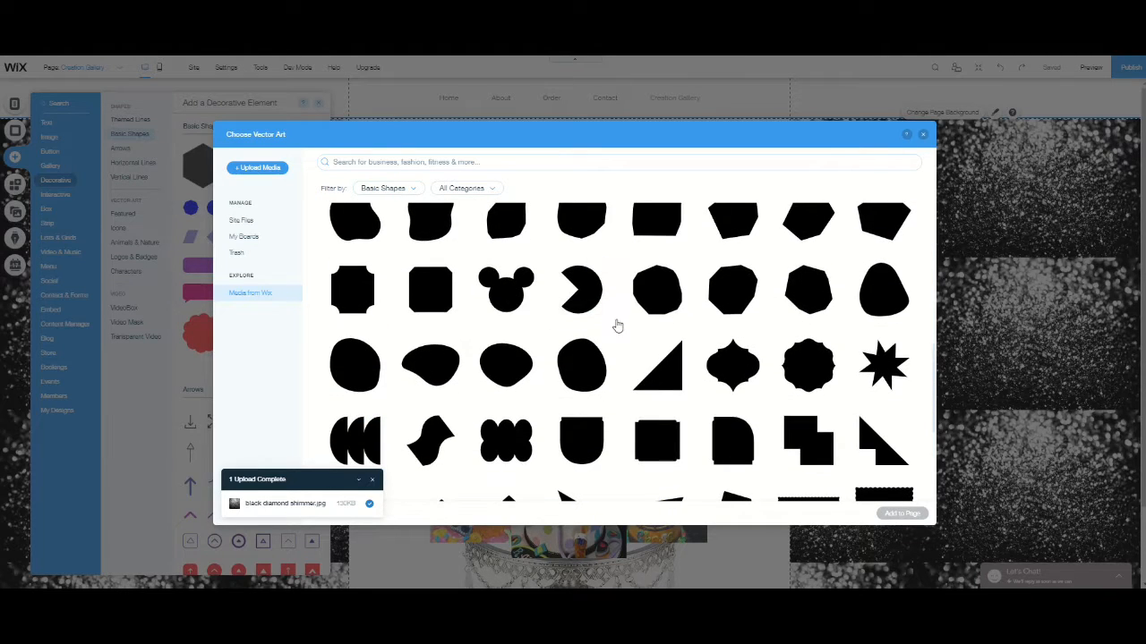
pyautogui.scroll(-4, 801, 371)
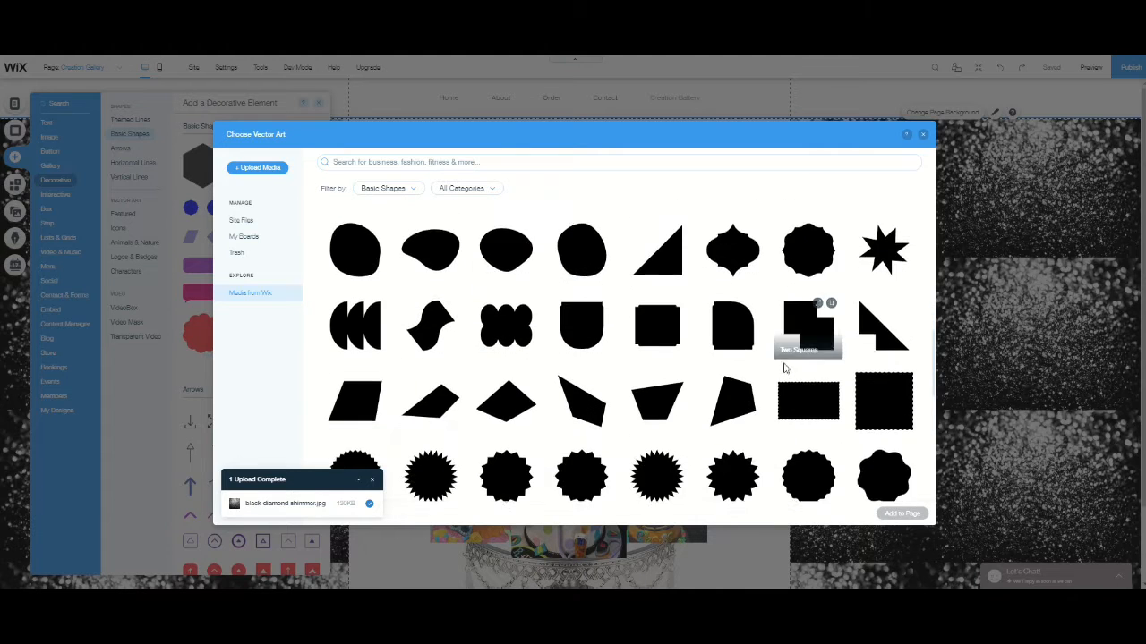
pyautogui.scroll(-2, 550, 360)
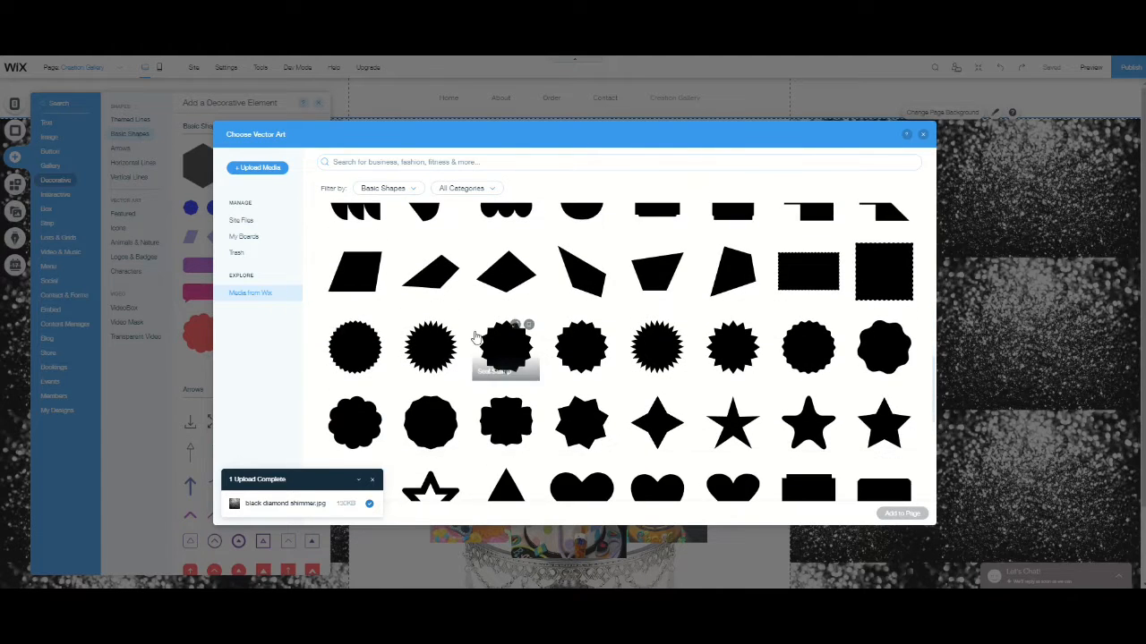
pyautogui.scroll(-4, 476, 338)
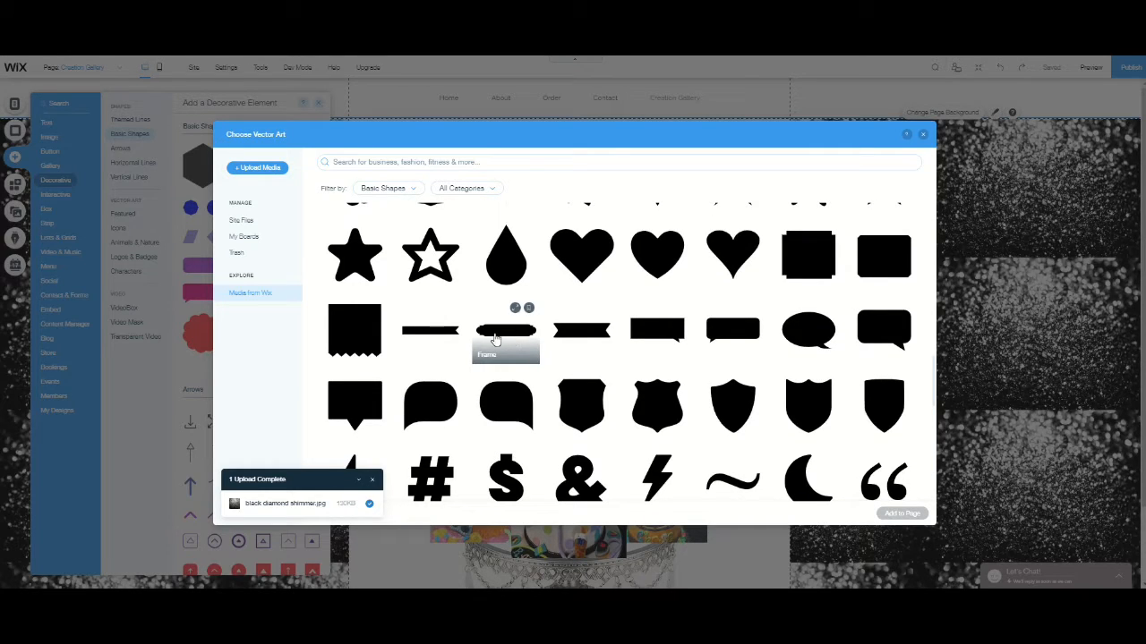
pyautogui.click(495, 338)
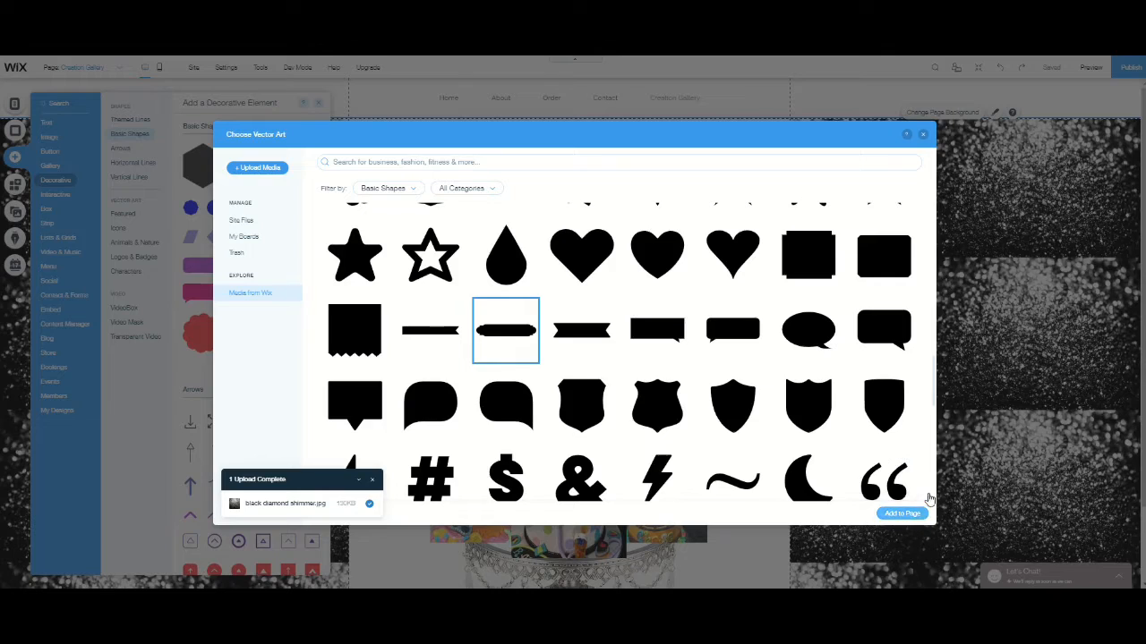
pyautogui.click(902, 513)
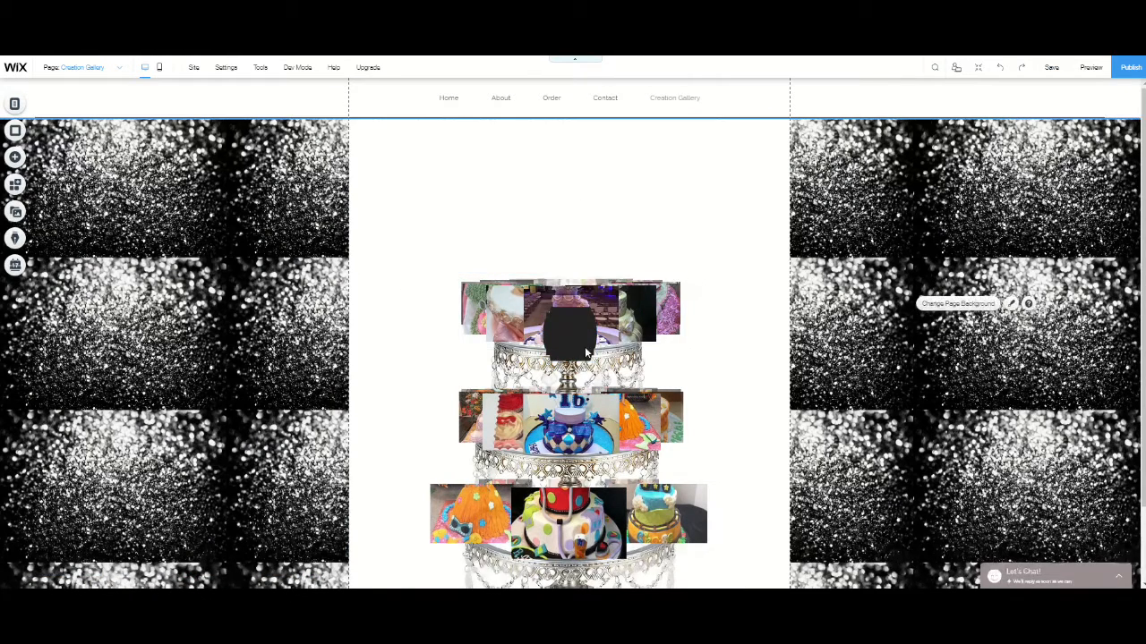
# - Move the frame shape above the cake stand and stretch it into a tall banner spanning the full page width
pyautogui.moveTo(568, 333); pyautogui.dragTo(791, 191)
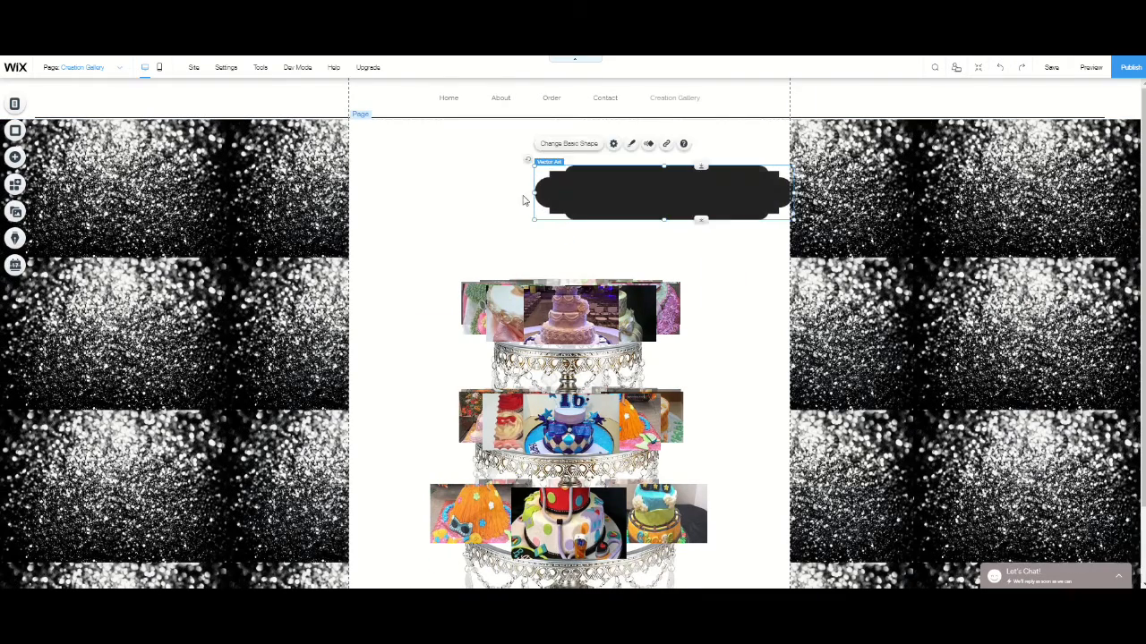
pyautogui.moveTo(533, 193); pyautogui.dragTo(351, 201)
pyautogui.moveTo(572, 164); pyautogui.dragTo(570, 132)
pyautogui.moveTo(575, 181); pyautogui.dragTo(573, 187)
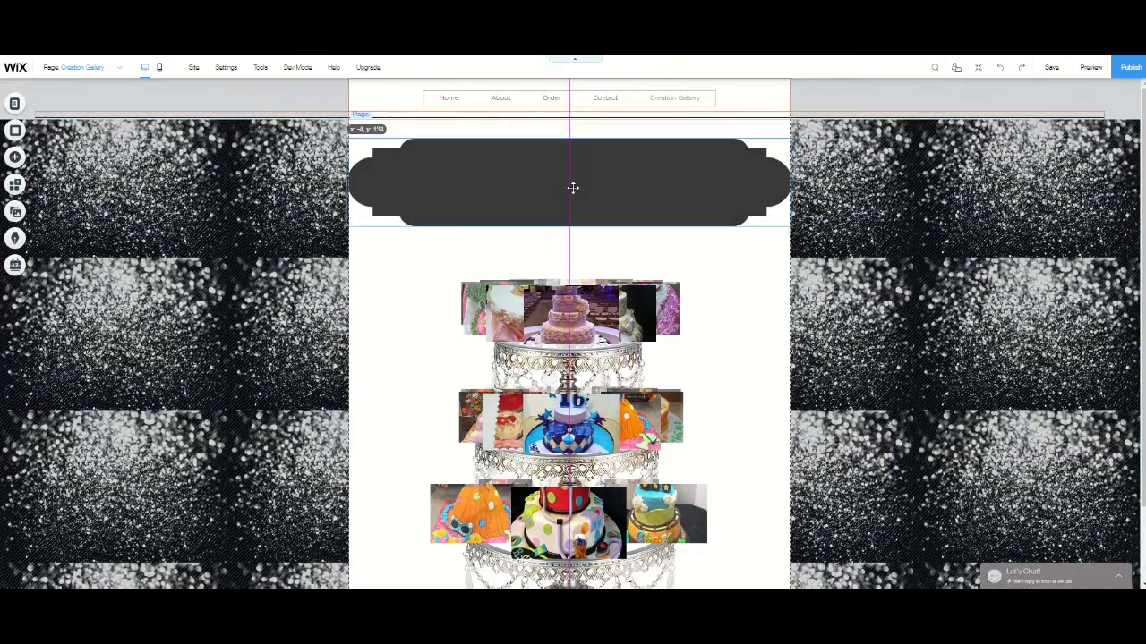
pyautogui.moveTo(568, 226); pyautogui.dragTo(569, 241)
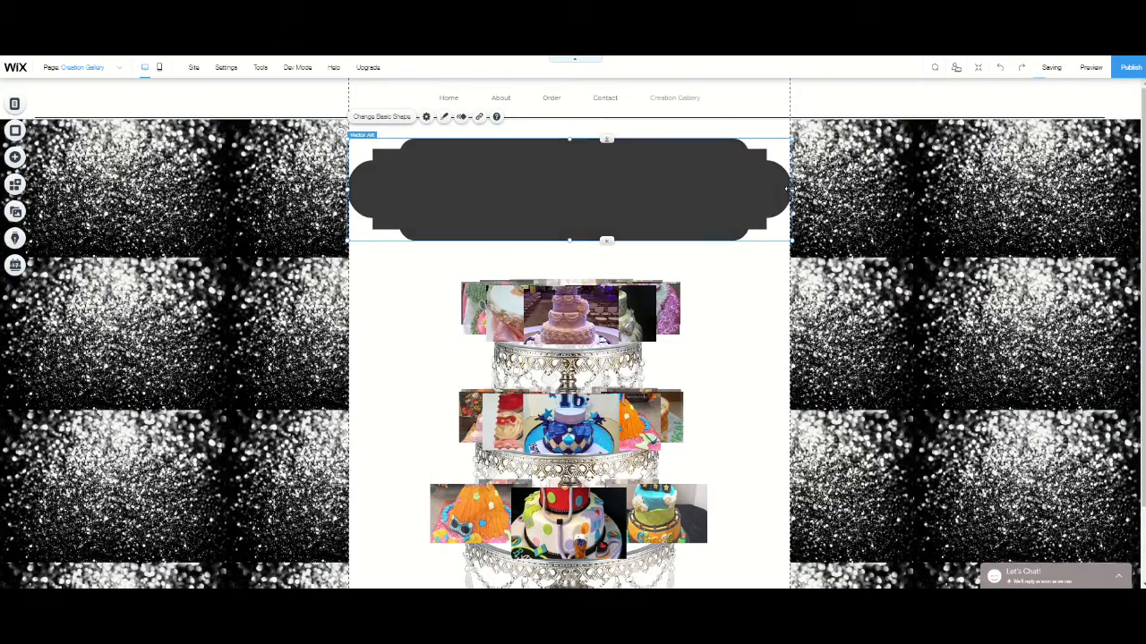
pyautogui.moveTo(786, 187); pyautogui.dragTo(790, 188)
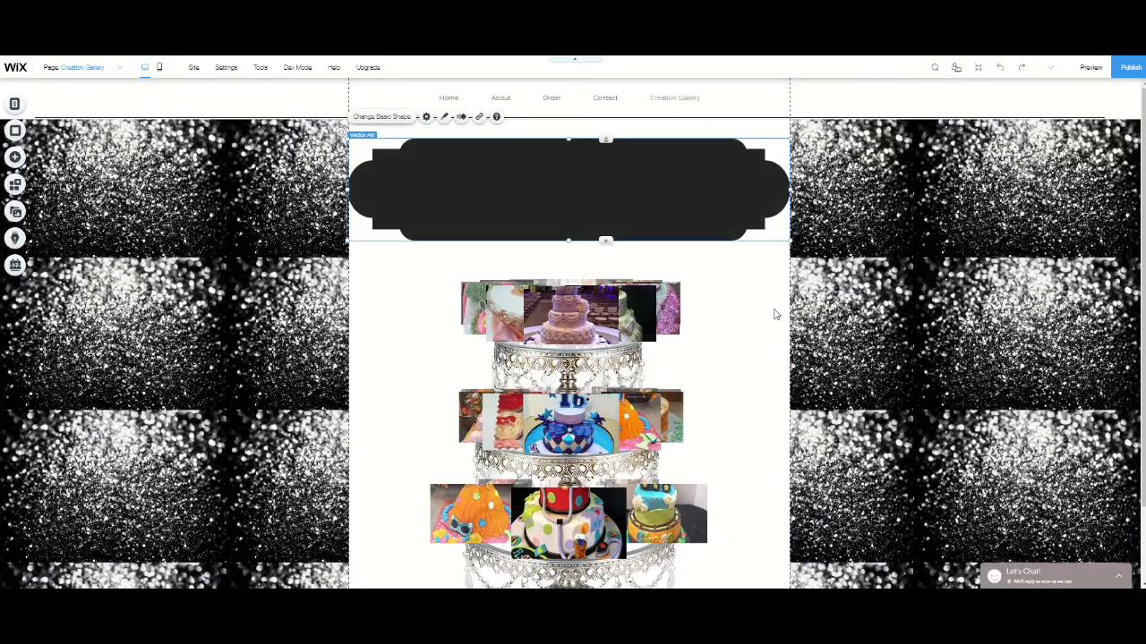
pyautogui.click(774, 310)
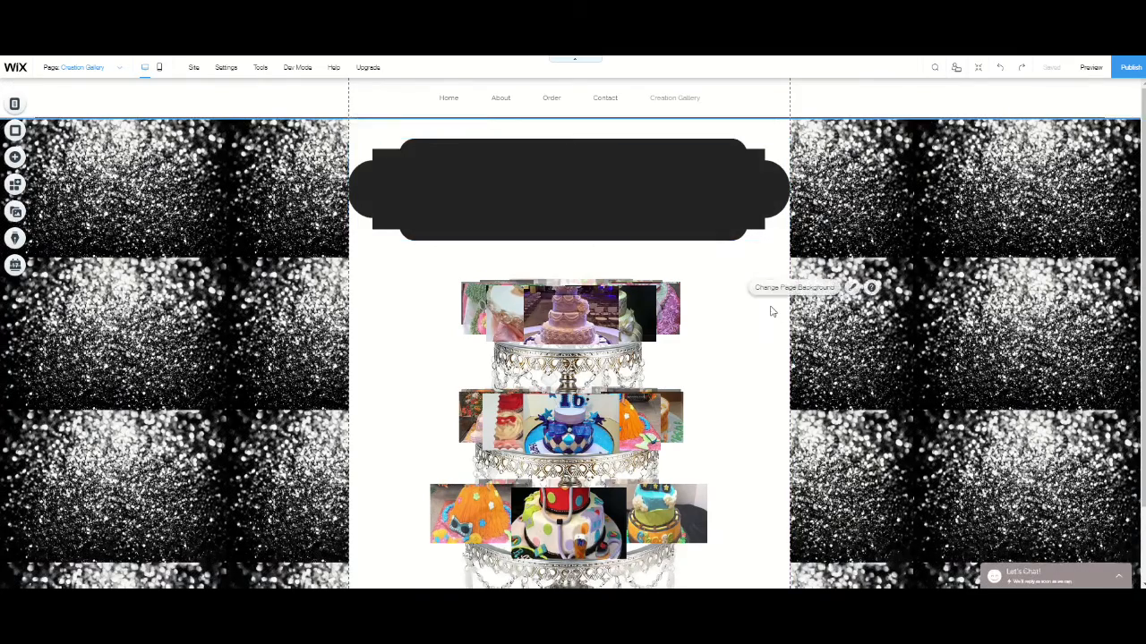
pyautogui.scroll(-1, 774, 311)
pyautogui.scroll(1, 771, 311)
pyautogui.click(586, 186)
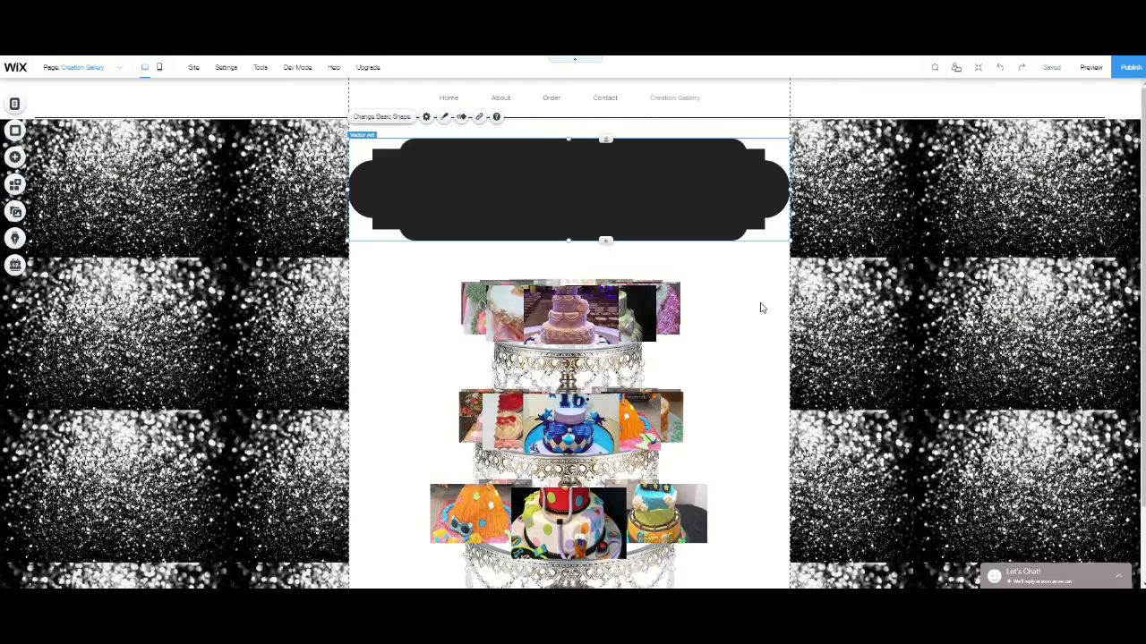
pyautogui.click(541, 295)
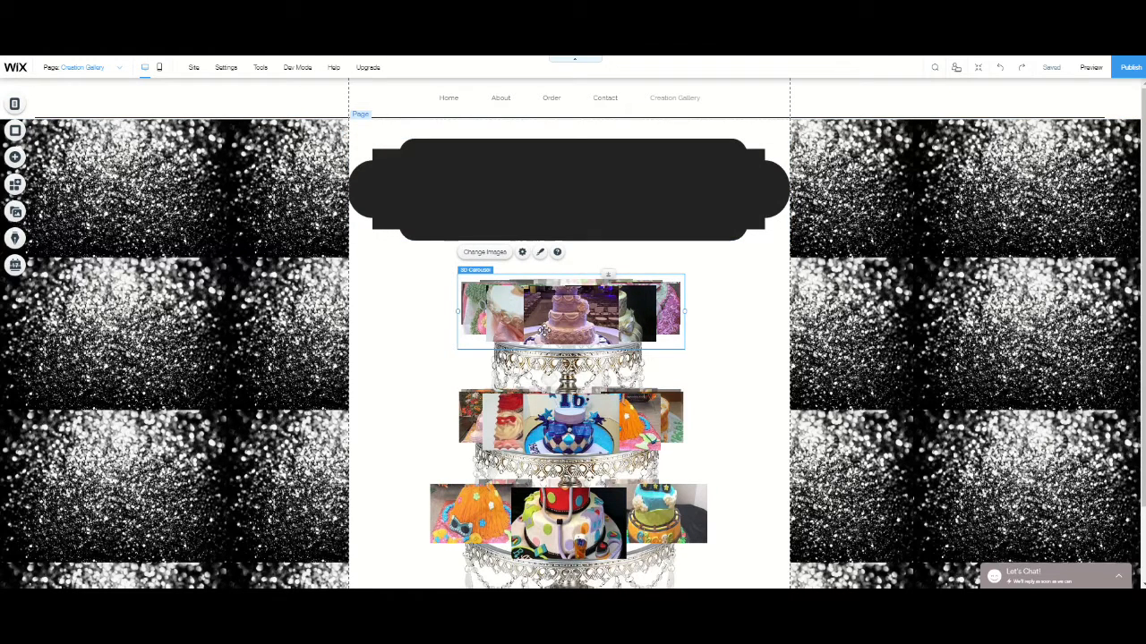
# - Set the banner shape's fill color to black, #000000
pyautogui.click(501, 176)
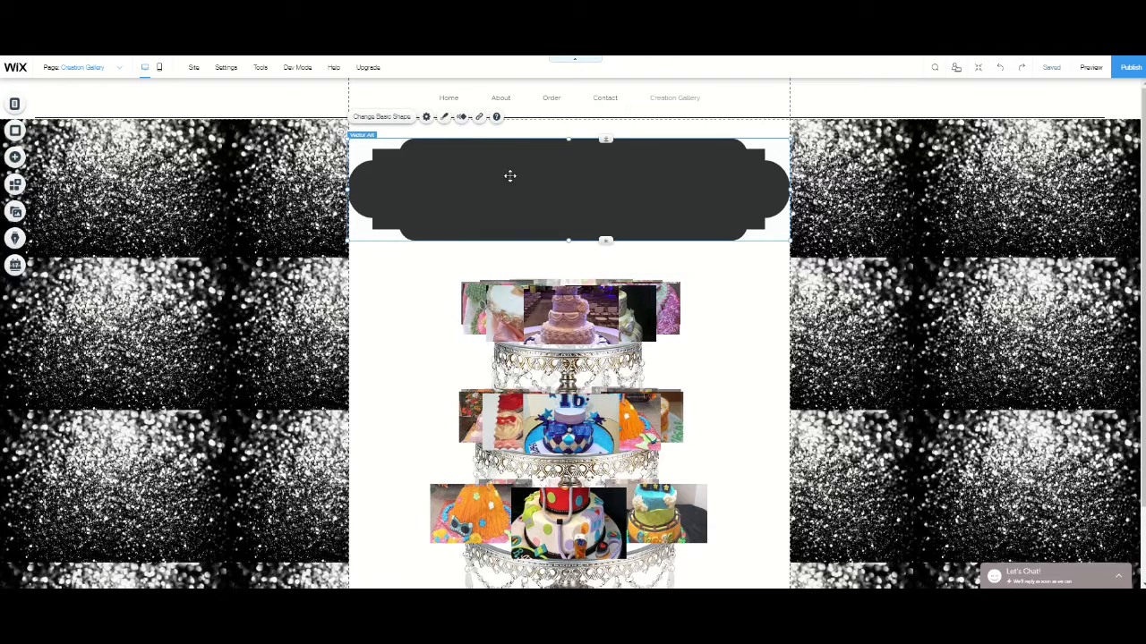
pyautogui.click(445, 117)
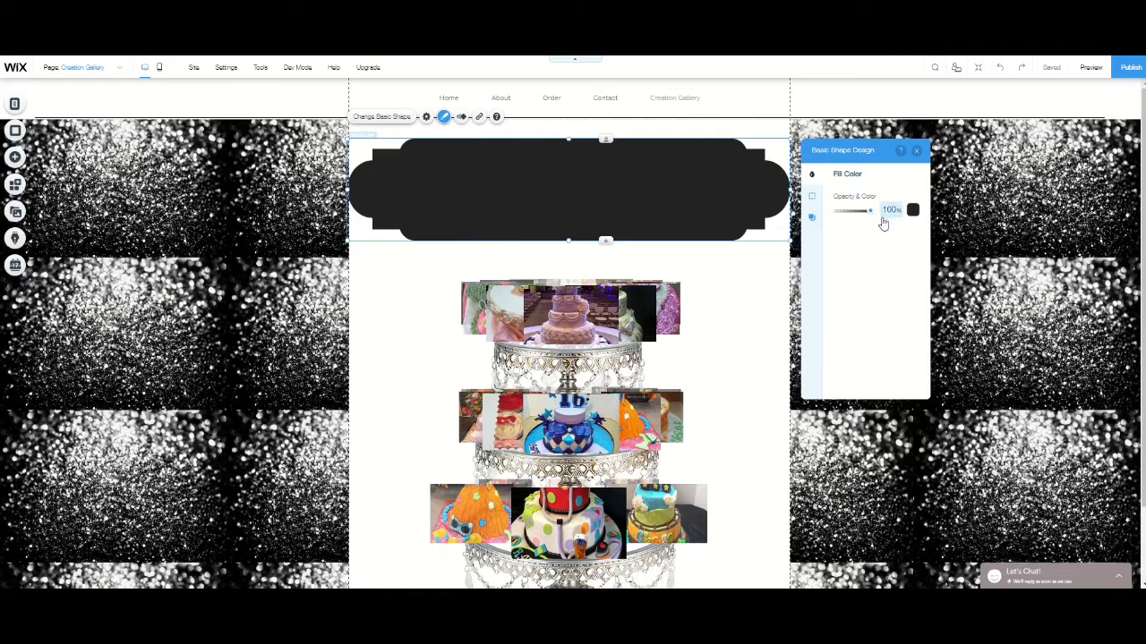
pyautogui.click(913, 209)
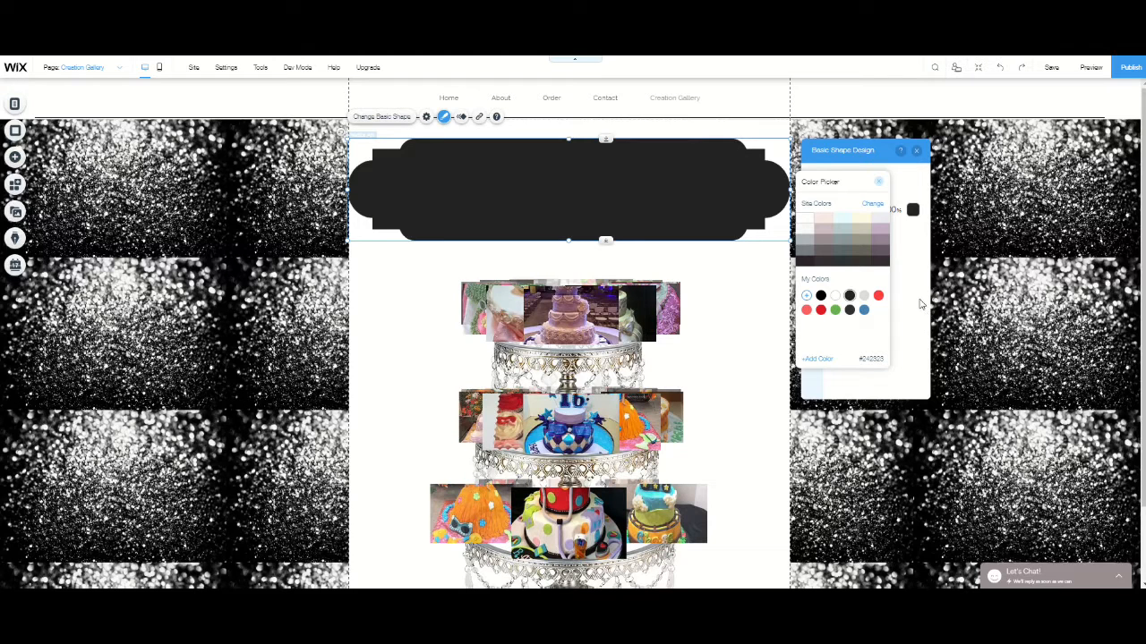
pyautogui.click(821, 297)
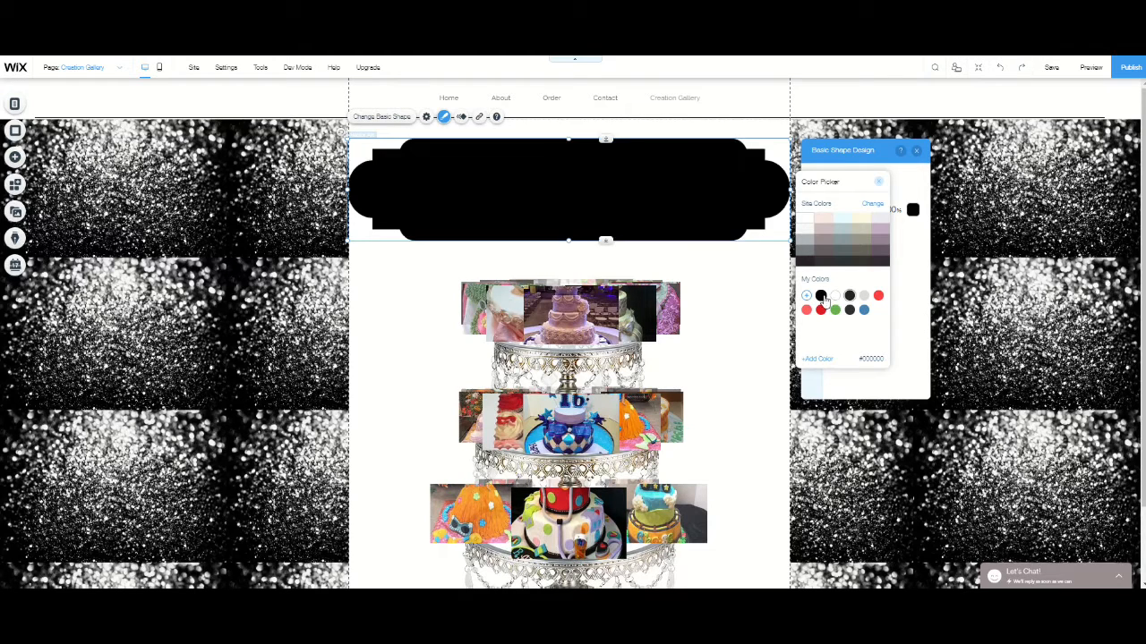
pyautogui.click(849, 296)
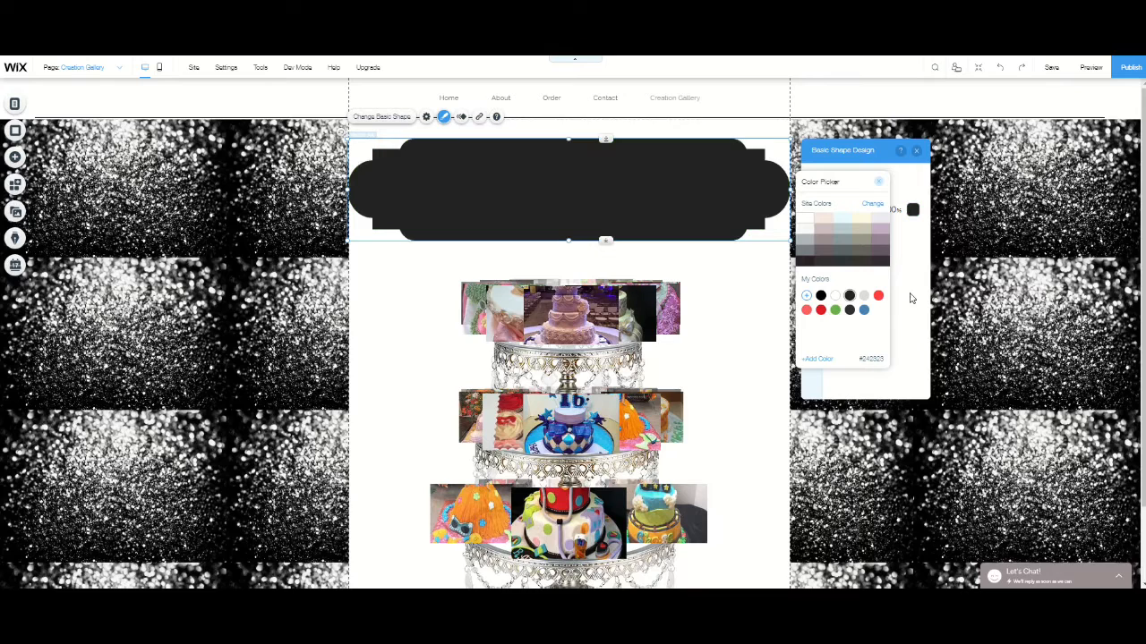
pyautogui.click(822, 297)
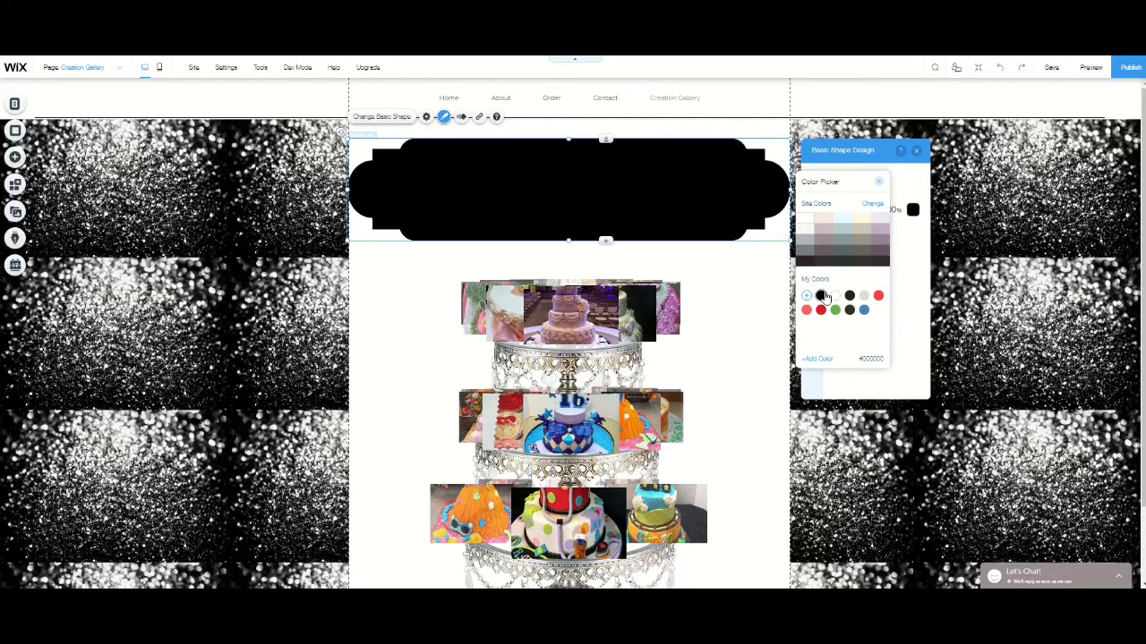
pyautogui.click(879, 185)
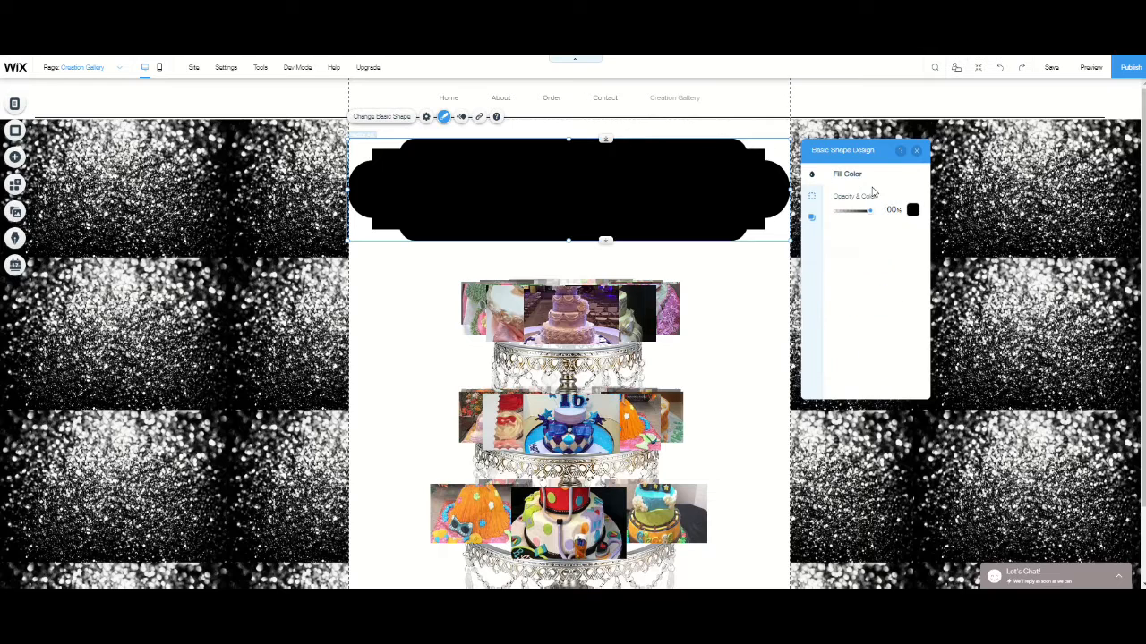
# - Add a Fairytale Title text element to the page and place it on the black banner
pyautogui.click(915, 150)
pyautogui.click(754, 299)
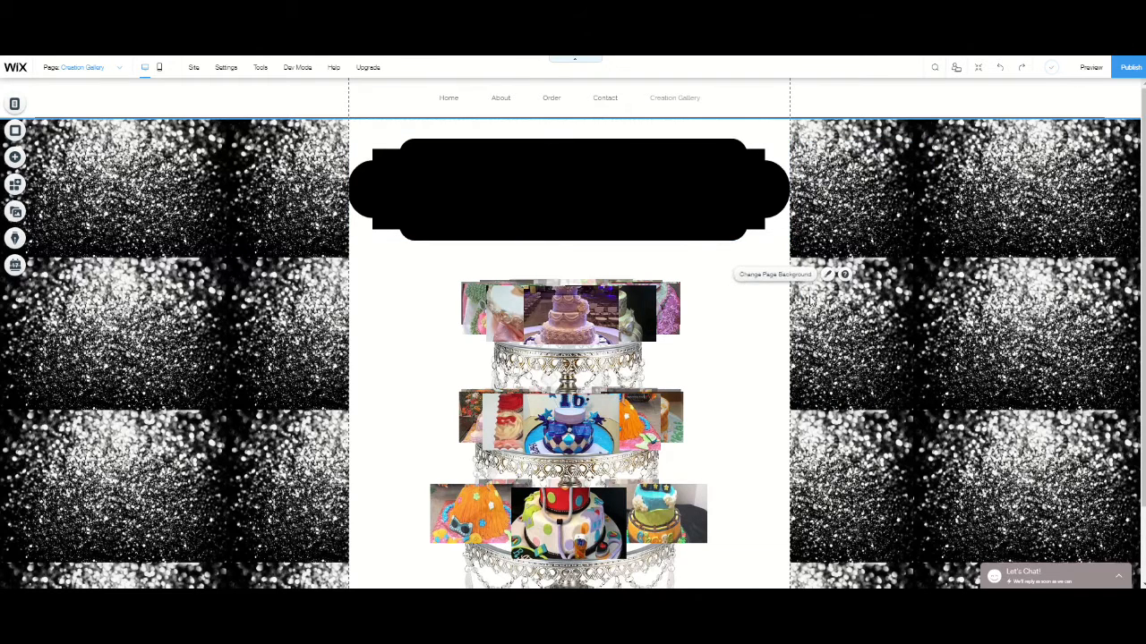
pyautogui.click(20, 160)
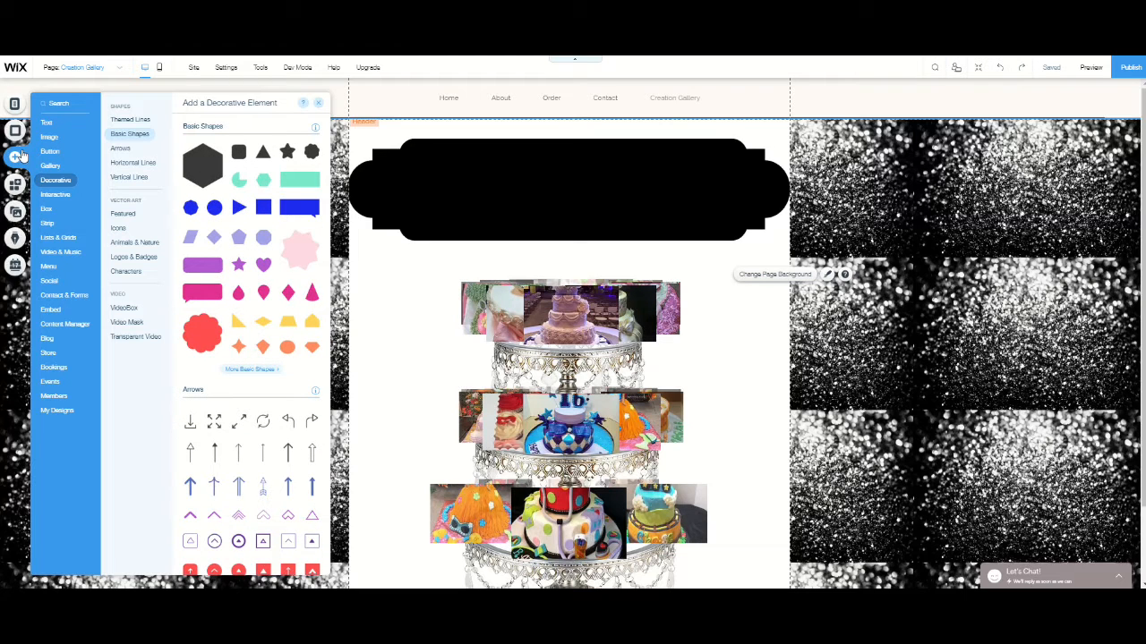
pyautogui.click(47, 124)
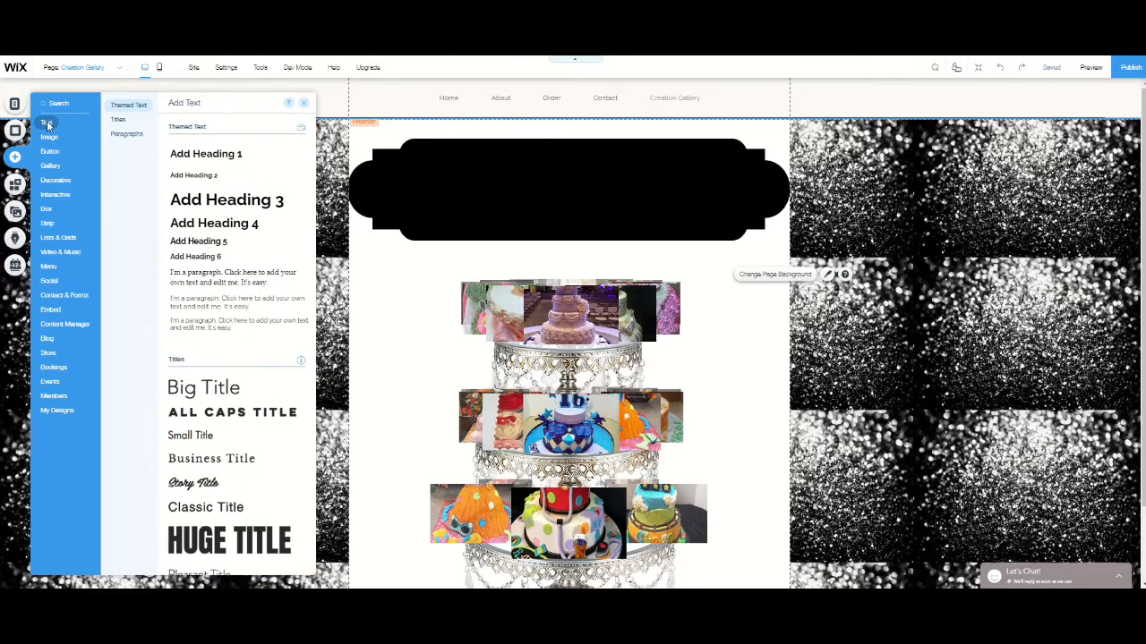
pyautogui.scroll(-3, 221, 426)
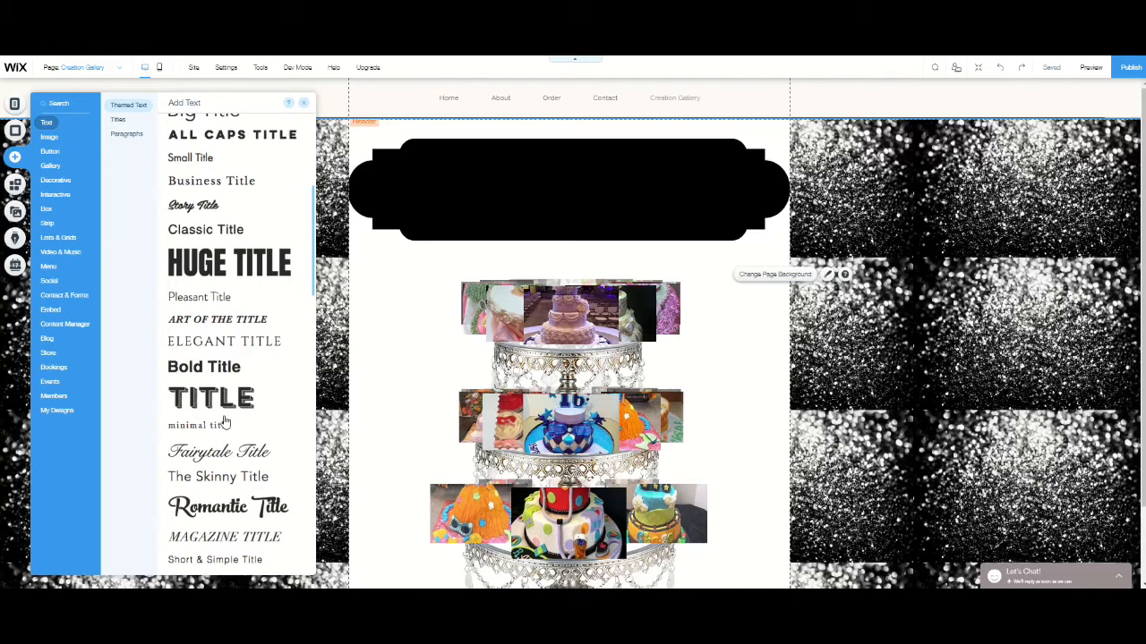
pyautogui.click(239, 458)
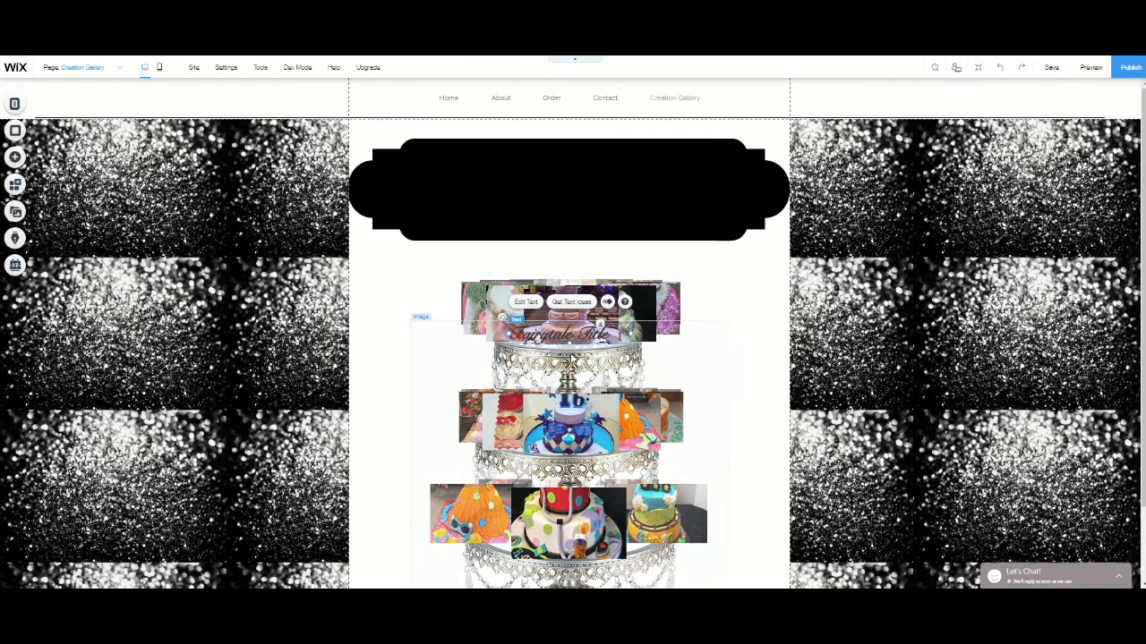
pyautogui.moveTo(554, 301); pyautogui.dragTo(561, 188)
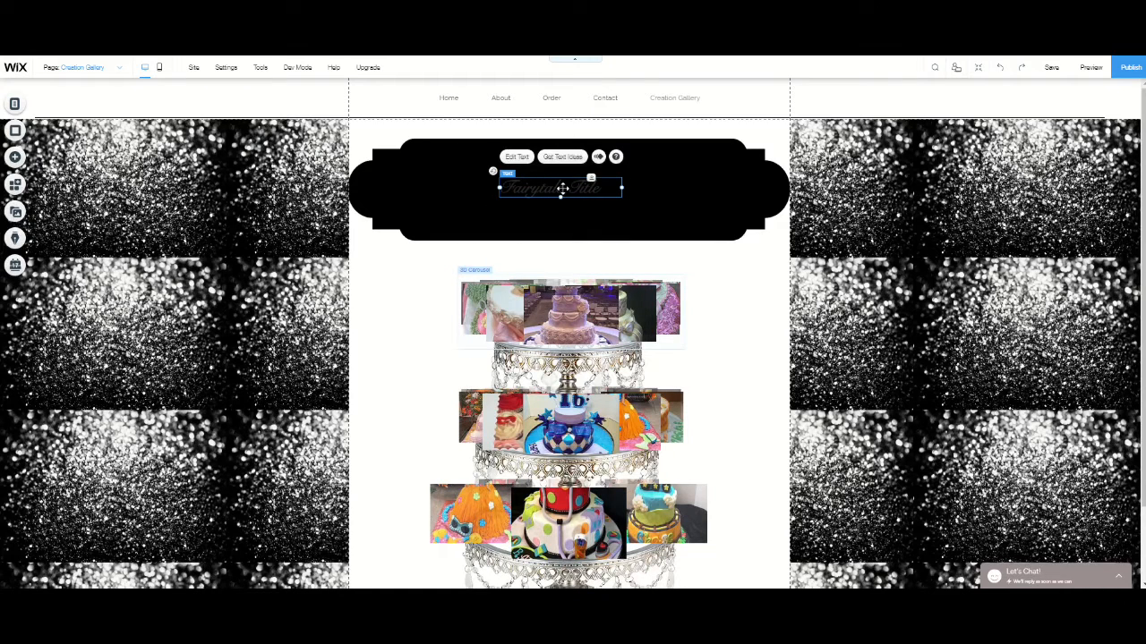
# - Color the banner title text white, #FFFFFF, and replace its wording with "Kay's Creations"
pyautogui.click(515, 158)
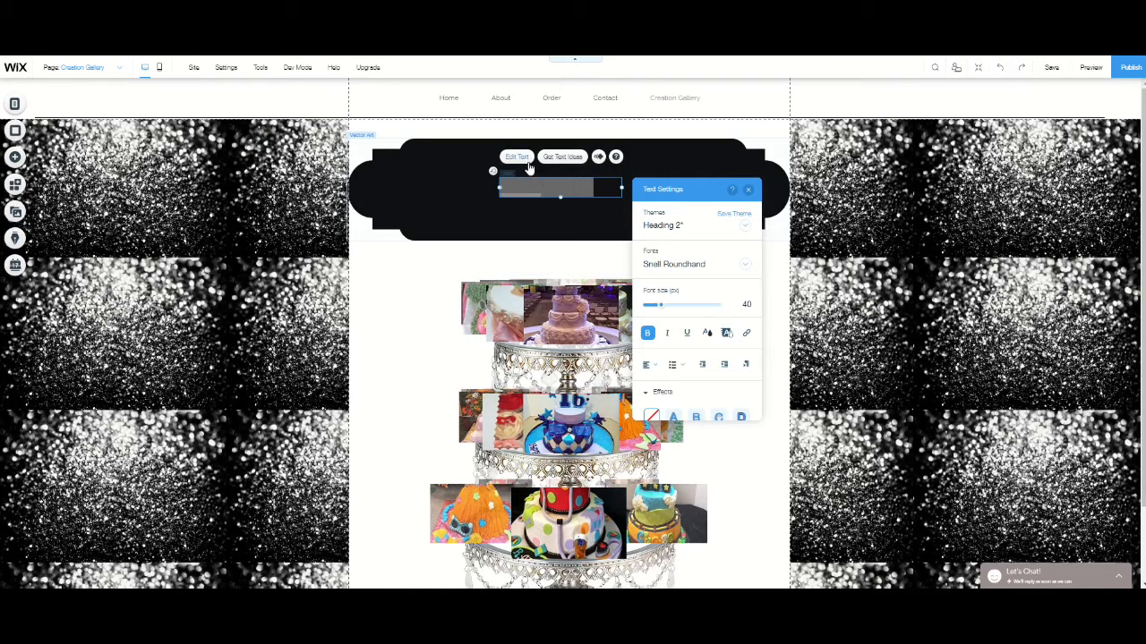
pyautogui.click(706, 338)
pyautogui.click(666, 337)
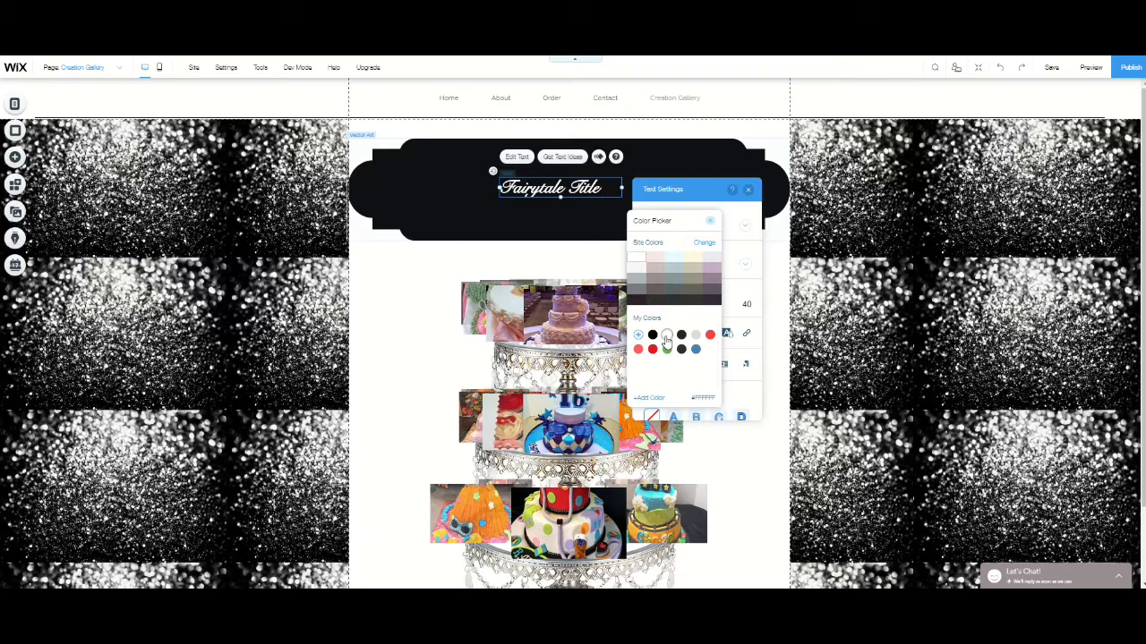
pyautogui.click(613, 187)
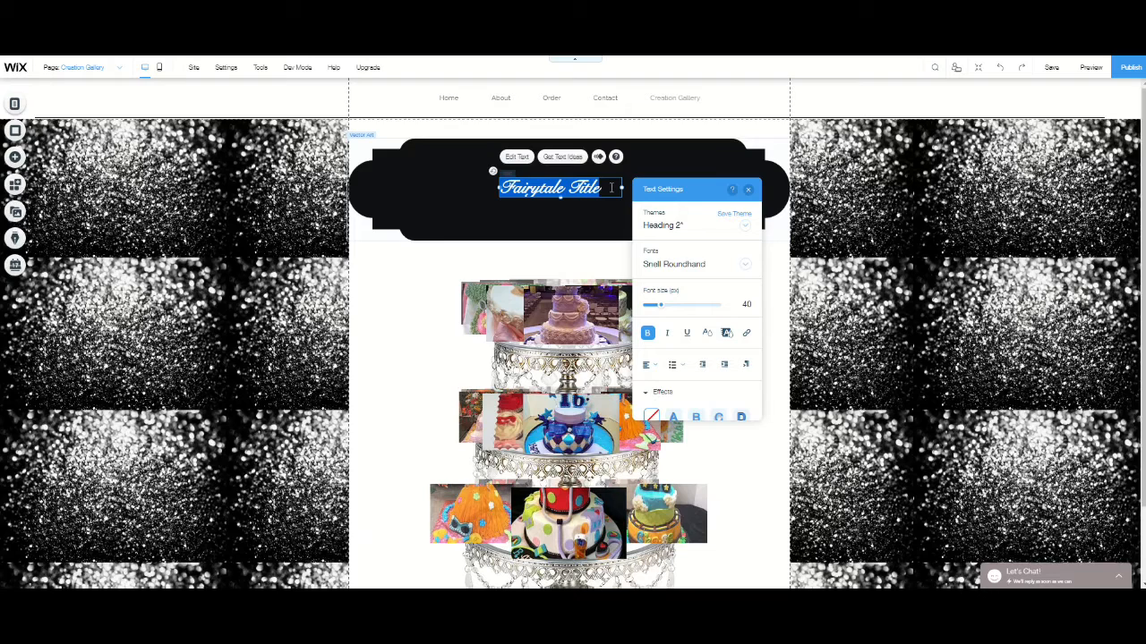
pyautogui.write("Kay's Creations")
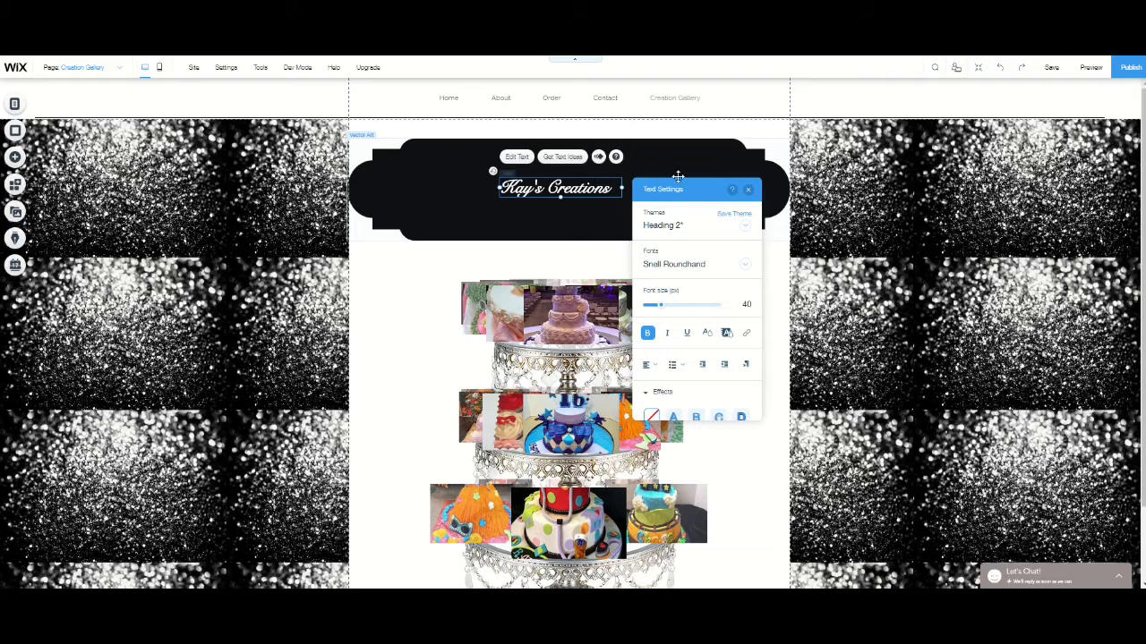
pyautogui.click(747, 191)
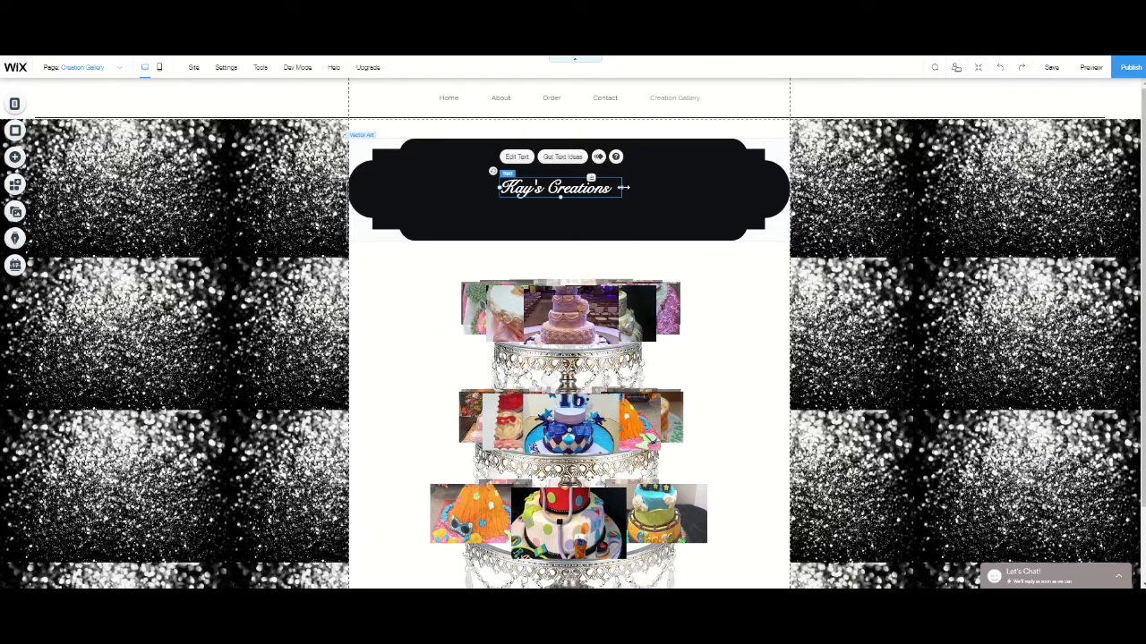
# - Widen the title's text box toward the banner's right end and set its font size to 79 px
pyautogui.moveTo(623, 187); pyautogui.dragTo(755, 187)
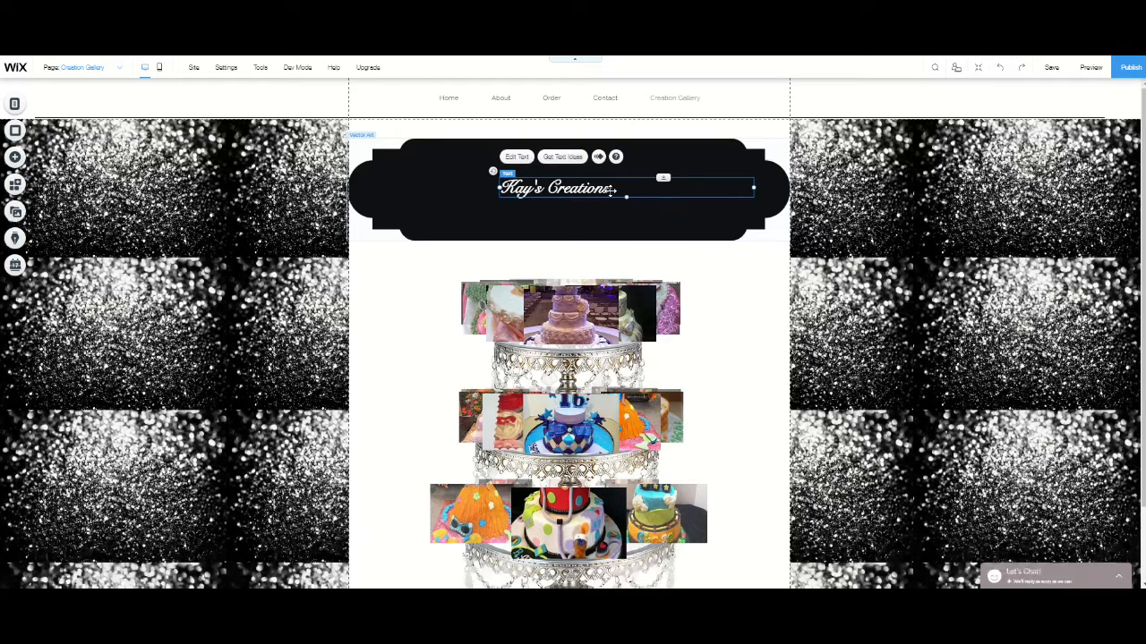
pyautogui.doubleClick(613, 189)
pyautogui.moveTo(802, 309); pyautogui.dragTo(810, 306)
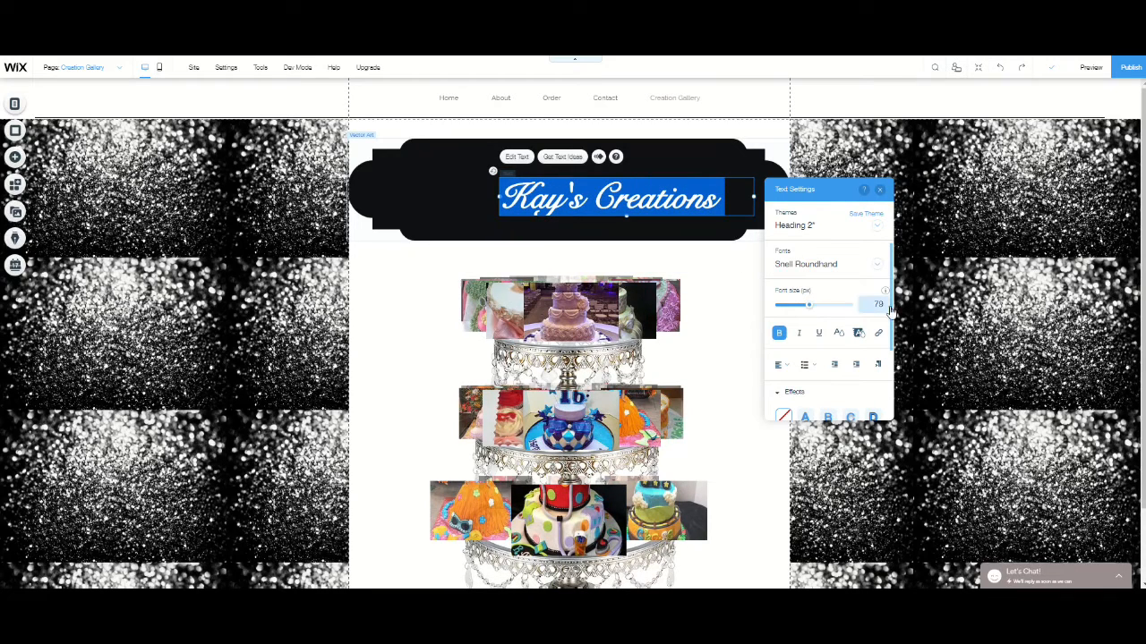
pyautogui.click(969, 319)
# - Center the title on the banner and reduce the banner's height from its lower and upper edges to fit the text
pyautogui.click(620, 203)
pyautogui.moveTo(621, 203); pyautogui.dragTo(592, 190)
pyautogui.click(577, 231)
pyautogui.moveTo(567, 238); pyautogui.dragTo(568, 220)
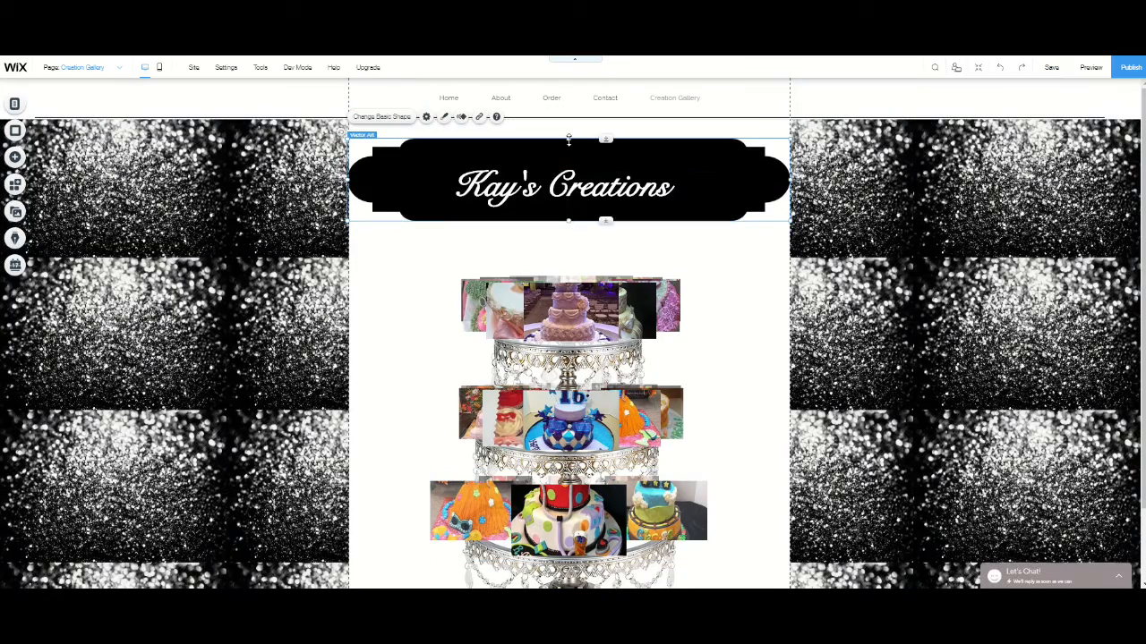
pyautogui.moveTo(567, 140); pyautogui.dragTo(567, 145)
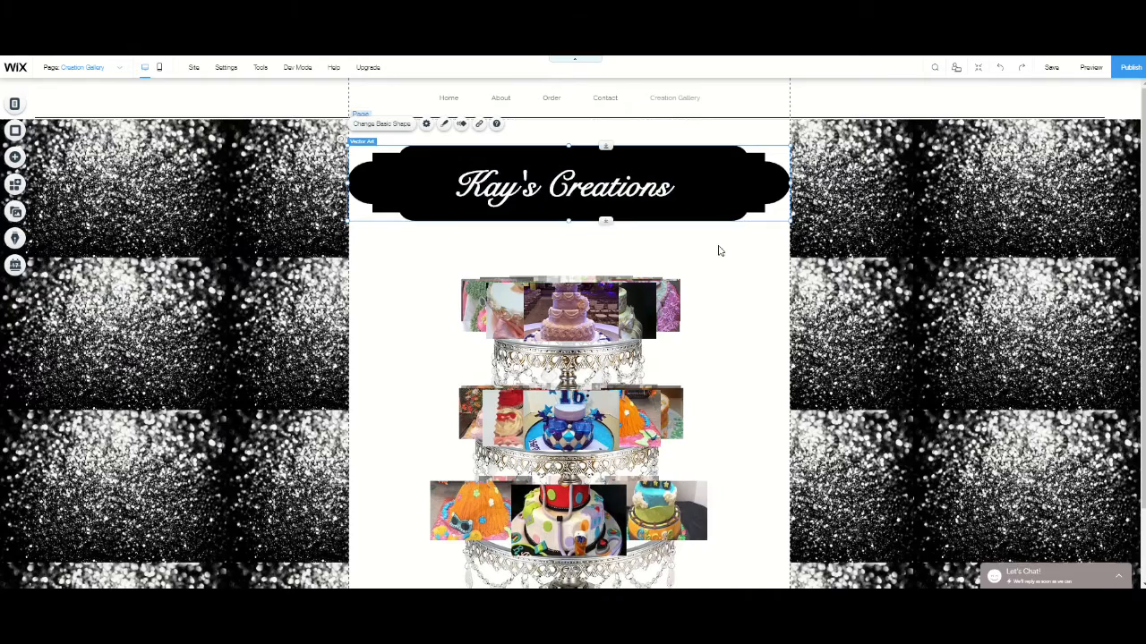
# - Check the Creation Gallery page's banner and cake carousels in the editor and in preview mode
pyautogui.click(805, 305)
pyautogui.scroll(-2, 940, 332)
pyautogui.scroll(2, 955, 335)
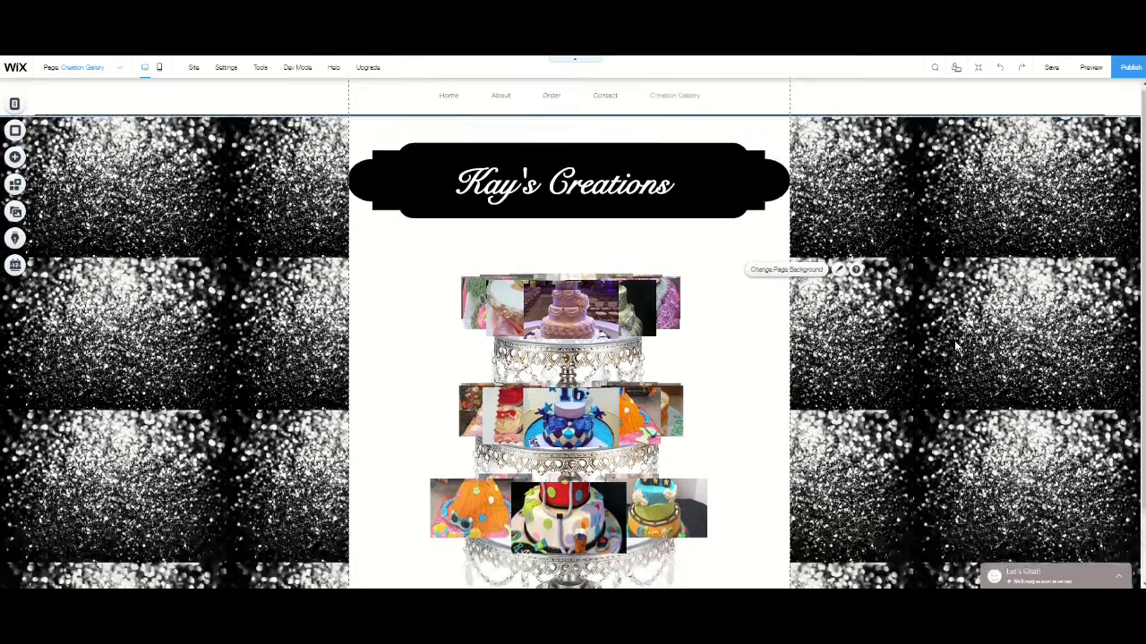
pyautogui.scroll(-2, 931, 306)
pyautogui.scroll(2, 931, 305)
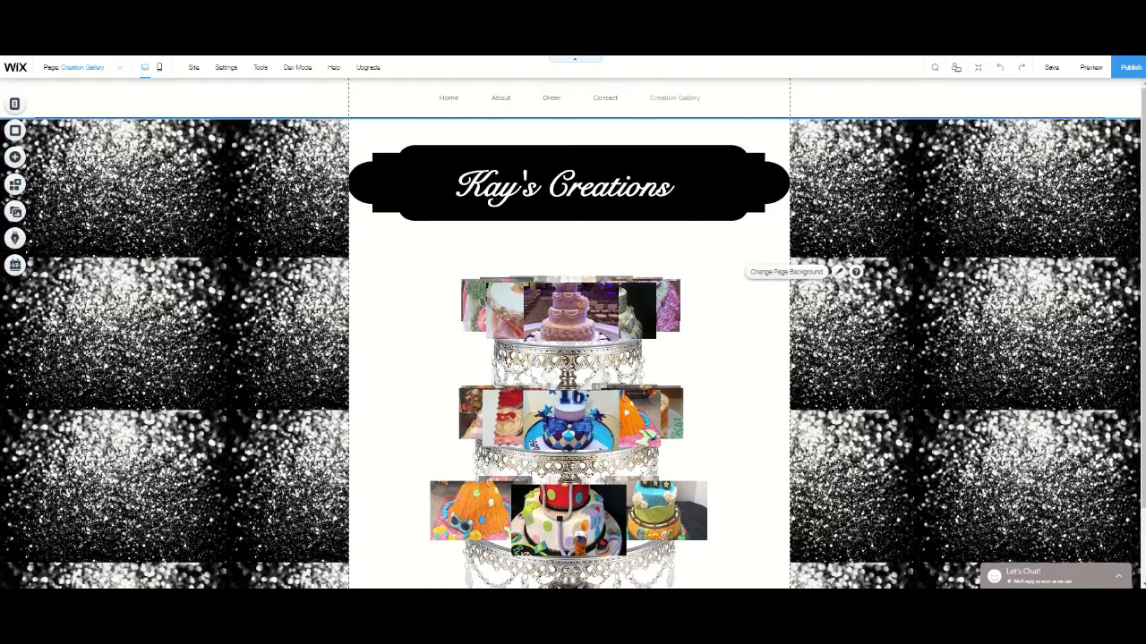
pyautogui.click(1089, 68)
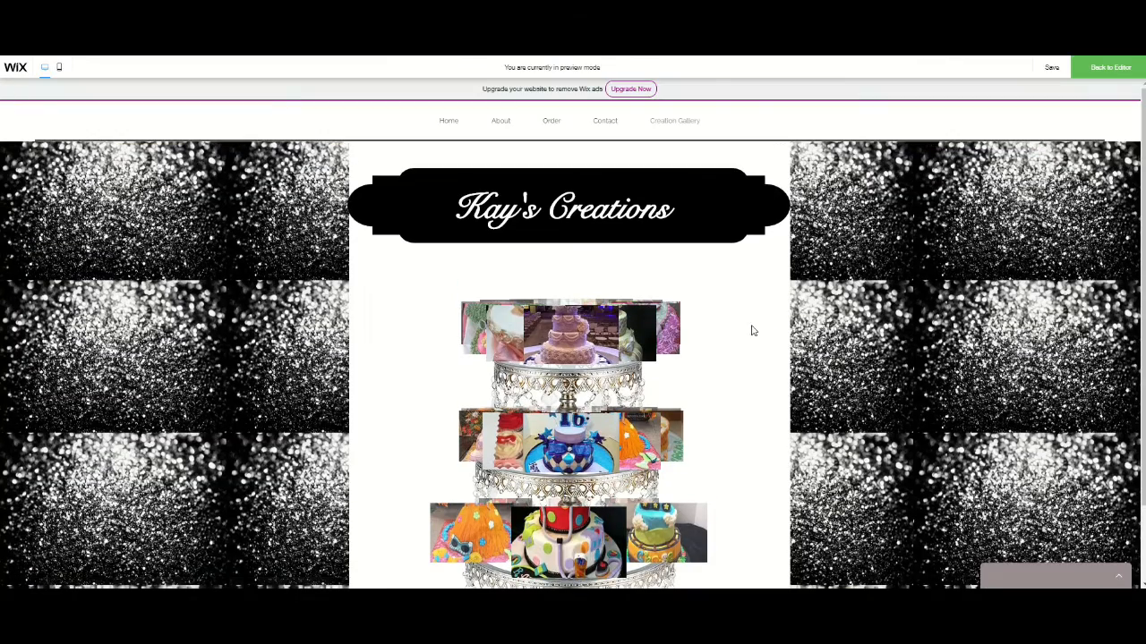
pyautogui.scroll(-2, 752, 329)
pyautogui.scroll(2, 831, 544)
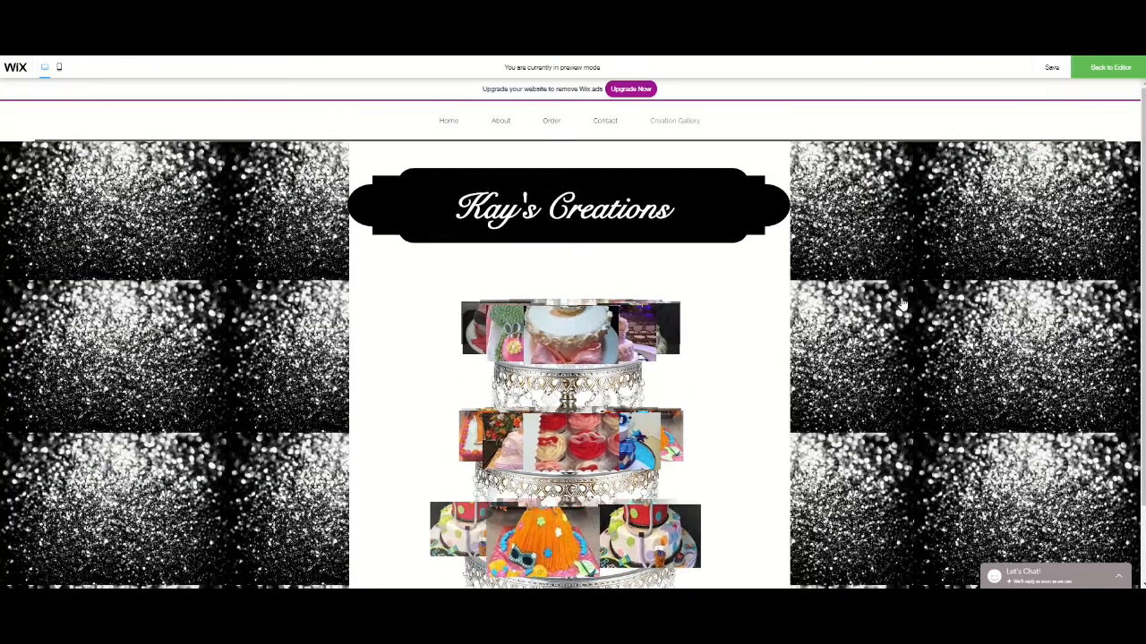
pyautogui.click(1110, 67)
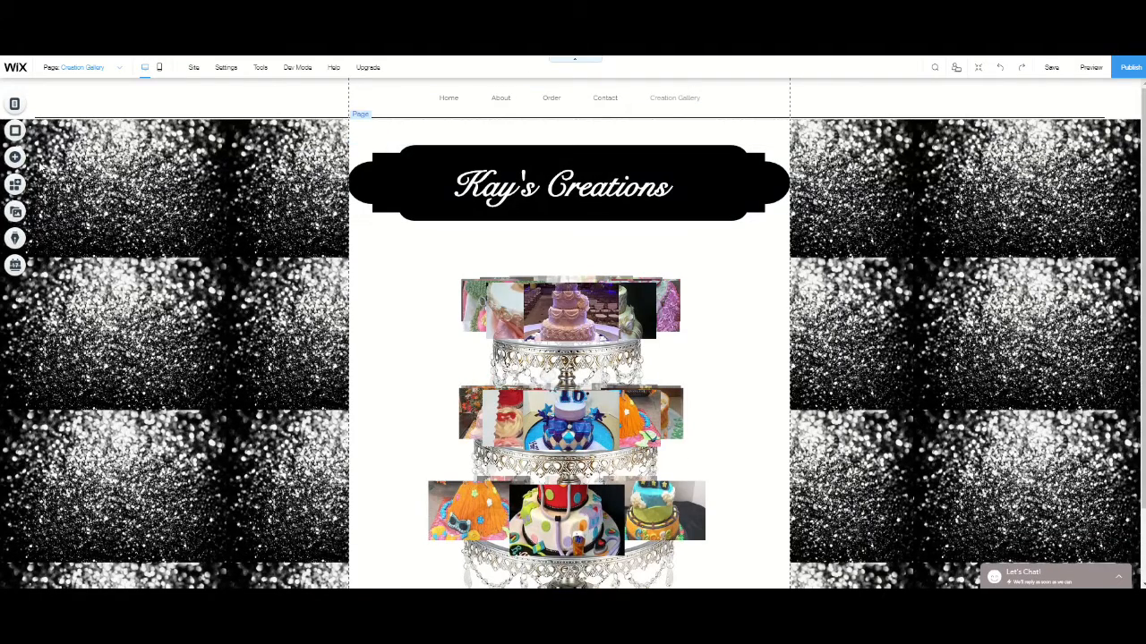
# - Add the yellow double line from the decorative Vertical Lines to the page
pyautogui.click(15, 157)
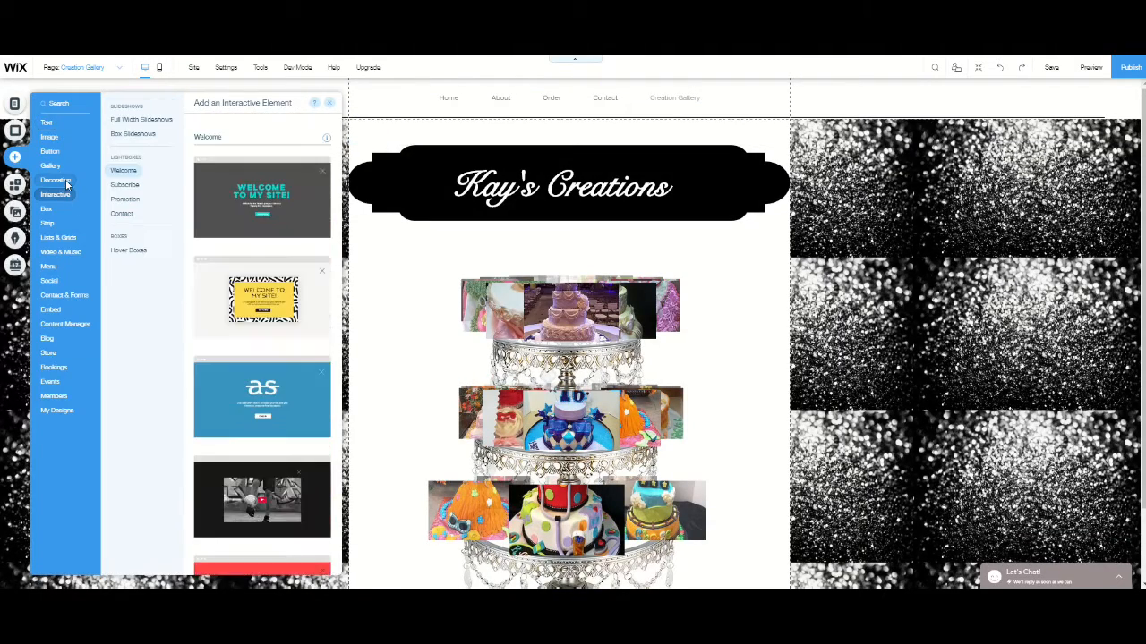
pyautogui.moveTo(64, 184)
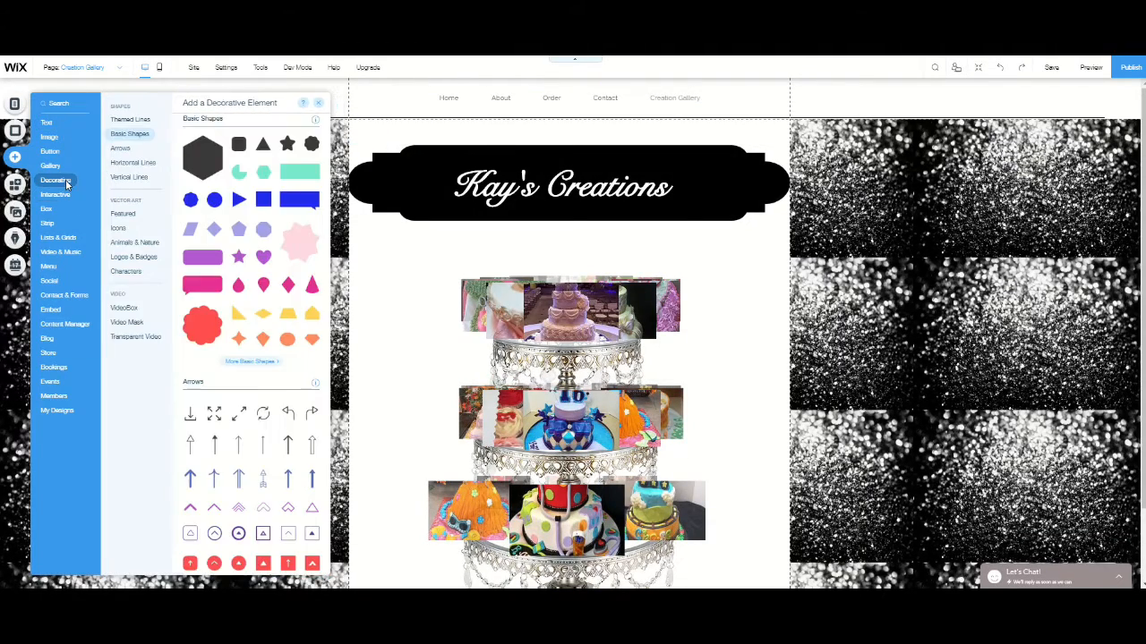
pyautogui.click(118, 165)
pyautogui.click(116, 181)
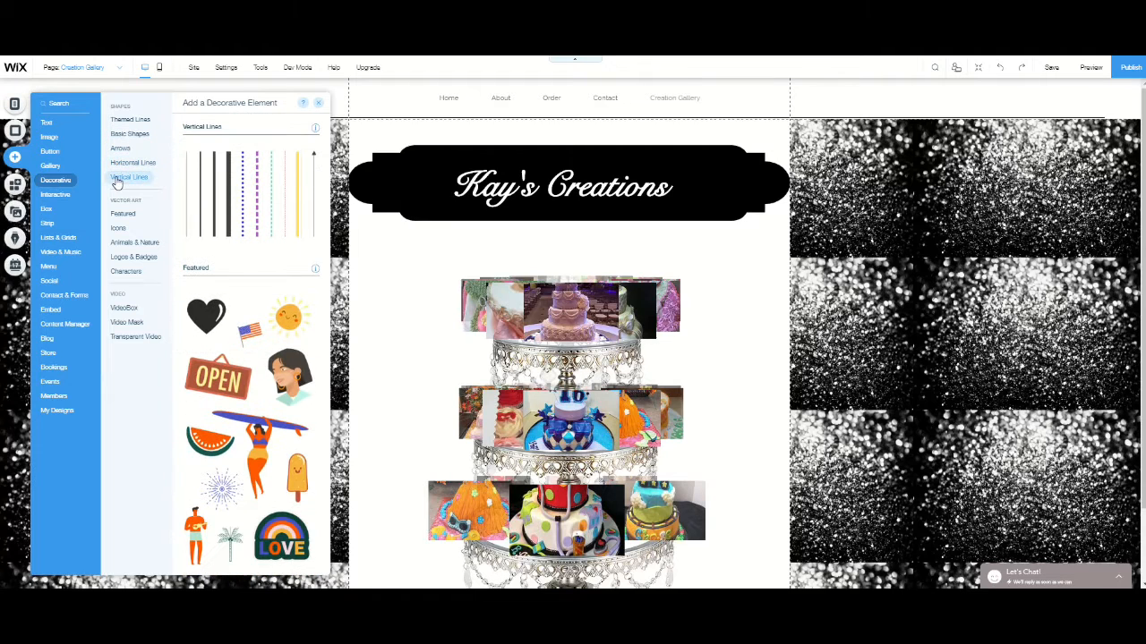
pyautogui.click(302, 192)
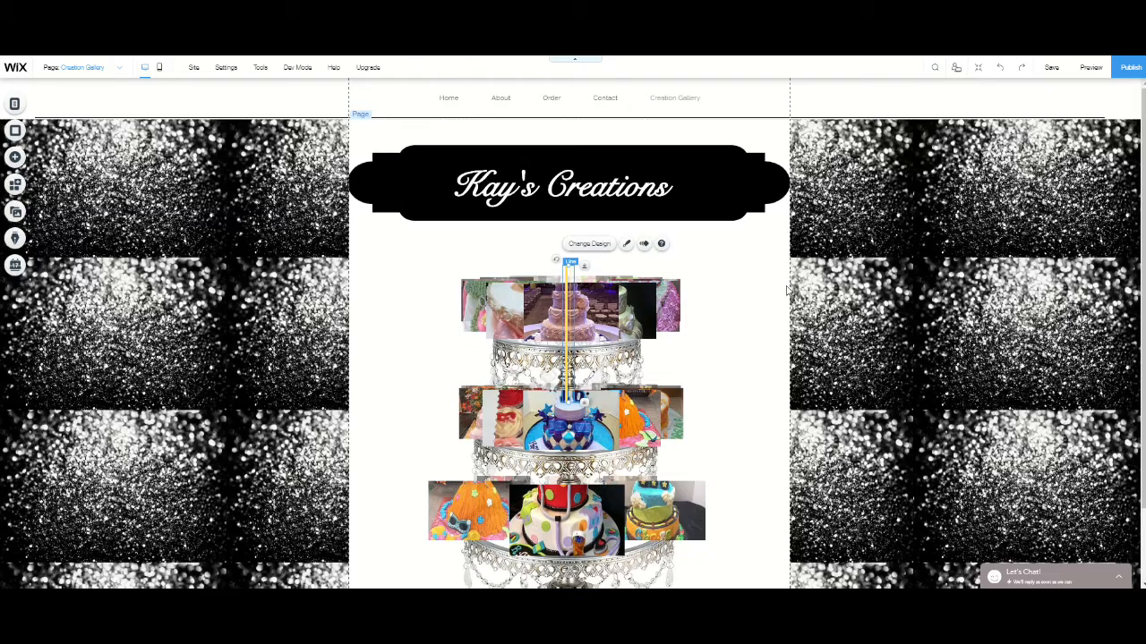
# - Nudge the top-tier cake carousel slightly upward on the stand
pyautogui.click(759, 291)
pyautogui.click(572, 318)
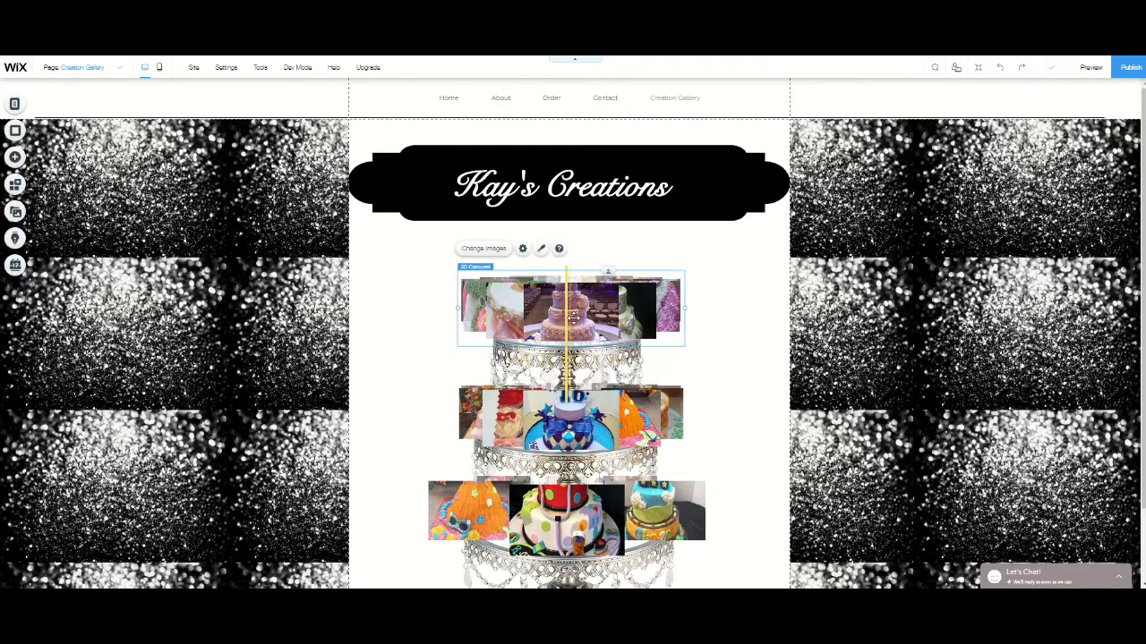
pyautogui.moveTo(573, 319); pyautogui.dragTo(577, 295)
pyautogui.click(754, 310)
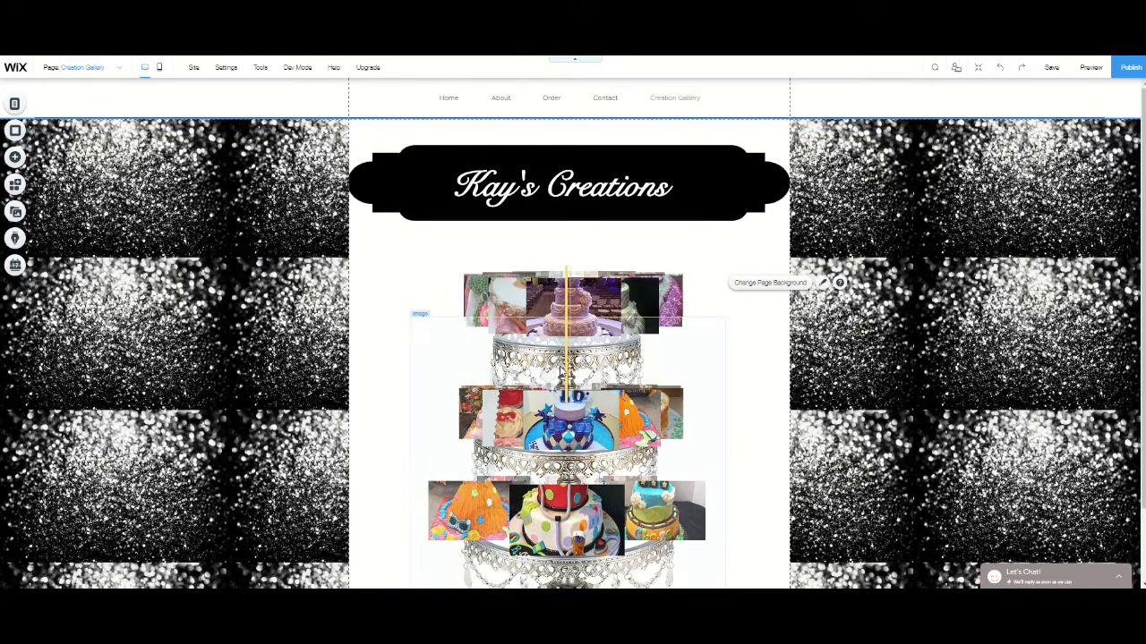
# - Move the yellow line to the right of the cake stand and stretch it from the header down to the stand's base
pyautogui.click(566, 376)
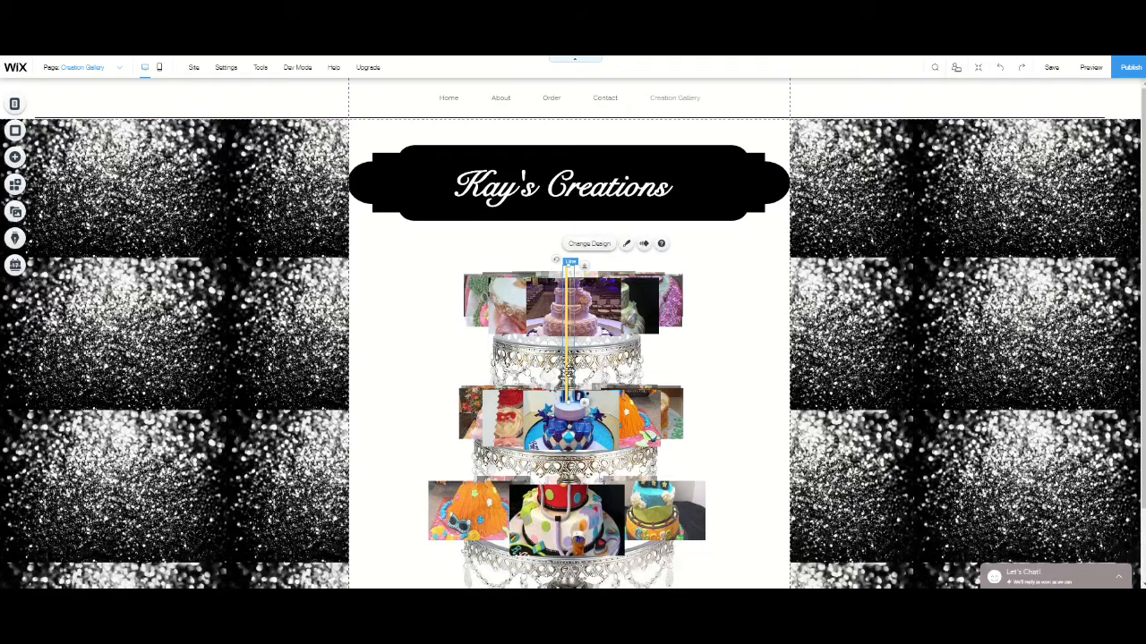
pyautogui.moveTo(566, 376); pyautogui.dragTo(767, 571)
pyautogui.scroll(-2, 761, 528)
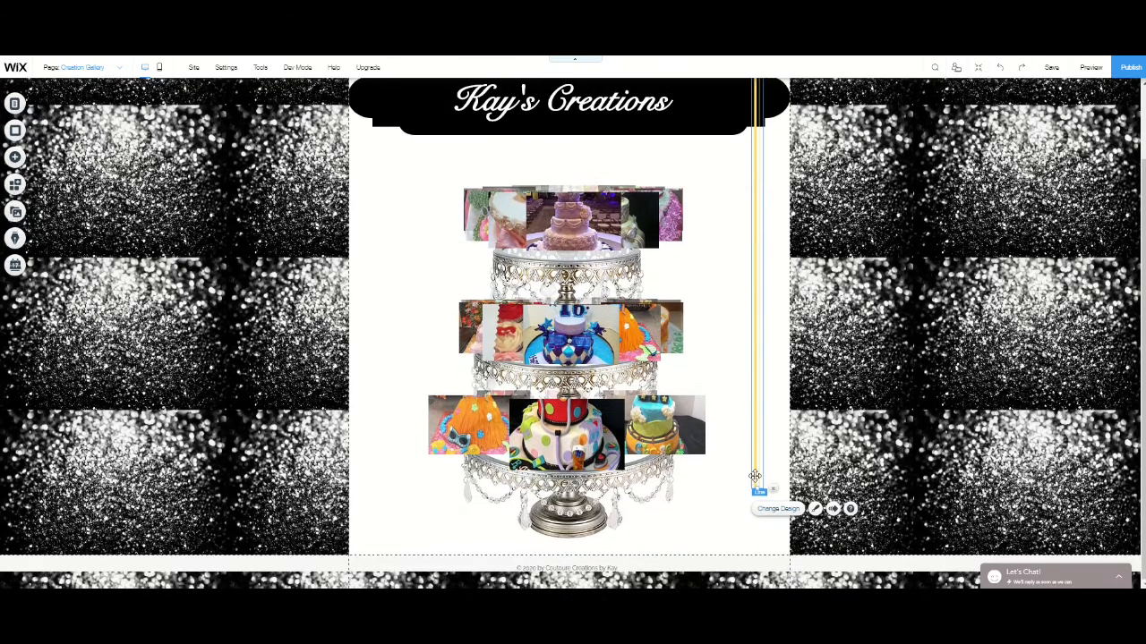
pyautogui.moveTo(758, 491); pyautogui.dragTo(767, 537)
pyautogui.scroll(2, 770, 402)
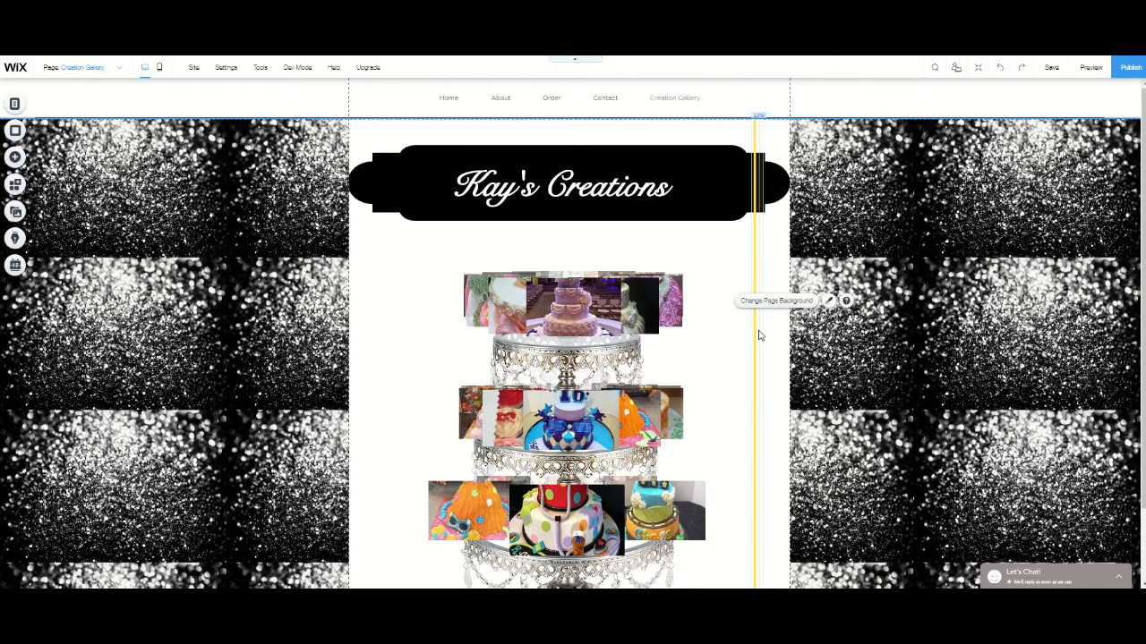
# - Change the vertical line's color to black, #000000
pyautogui.click(761, 328)
pyautogui.click(801, 309)
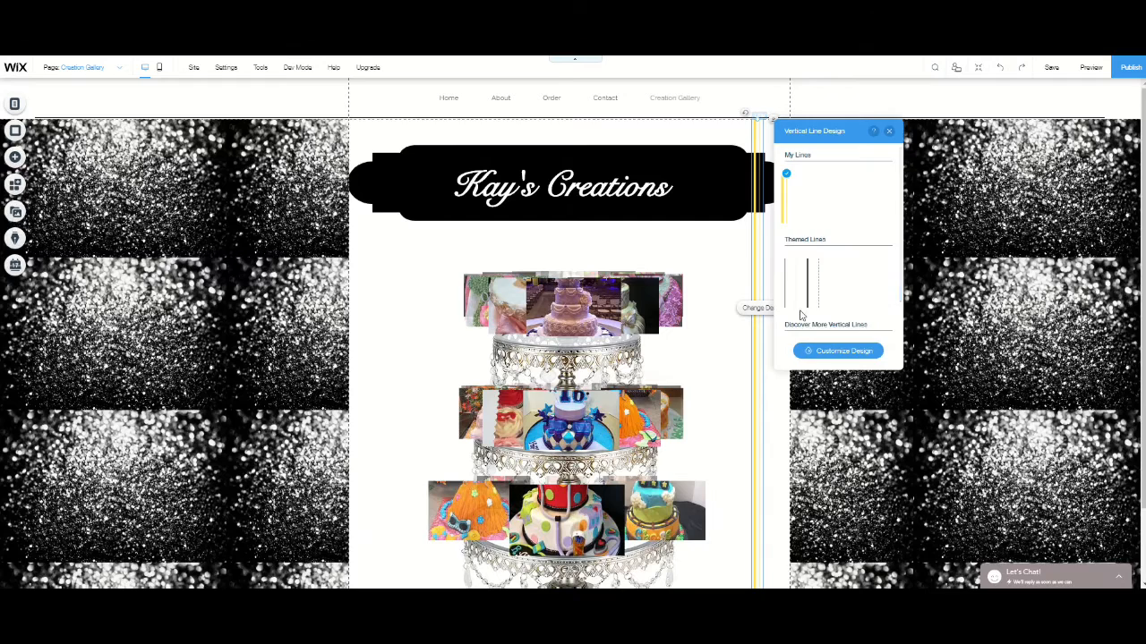
pyautogui.click(846, 354)
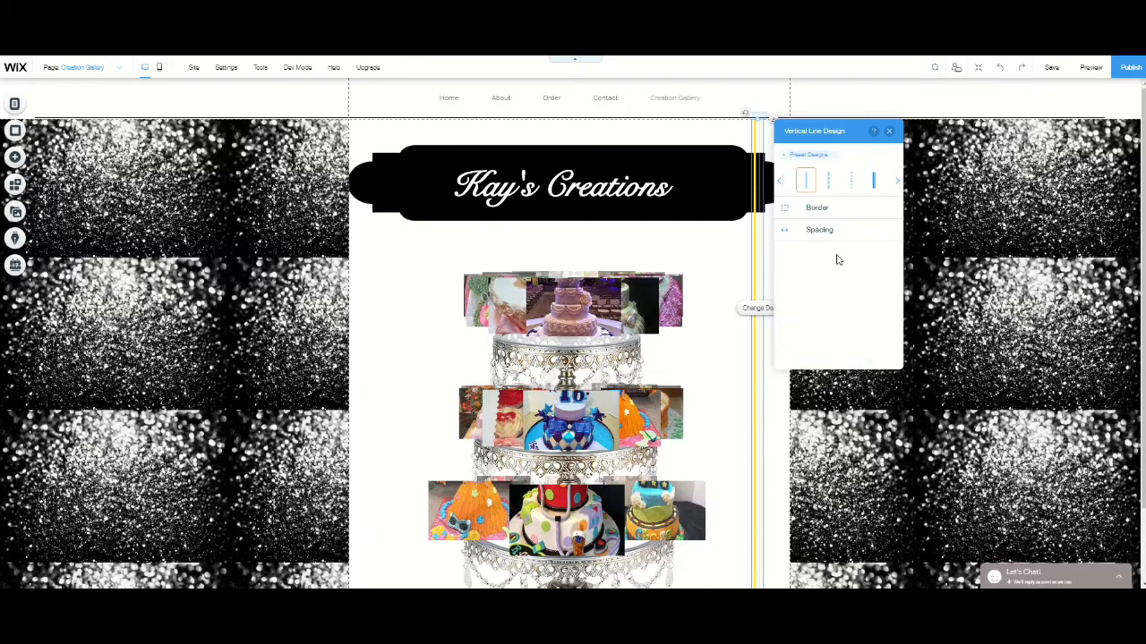
pyautogui.click(822, 213)
pyautogui.click(885, 244)
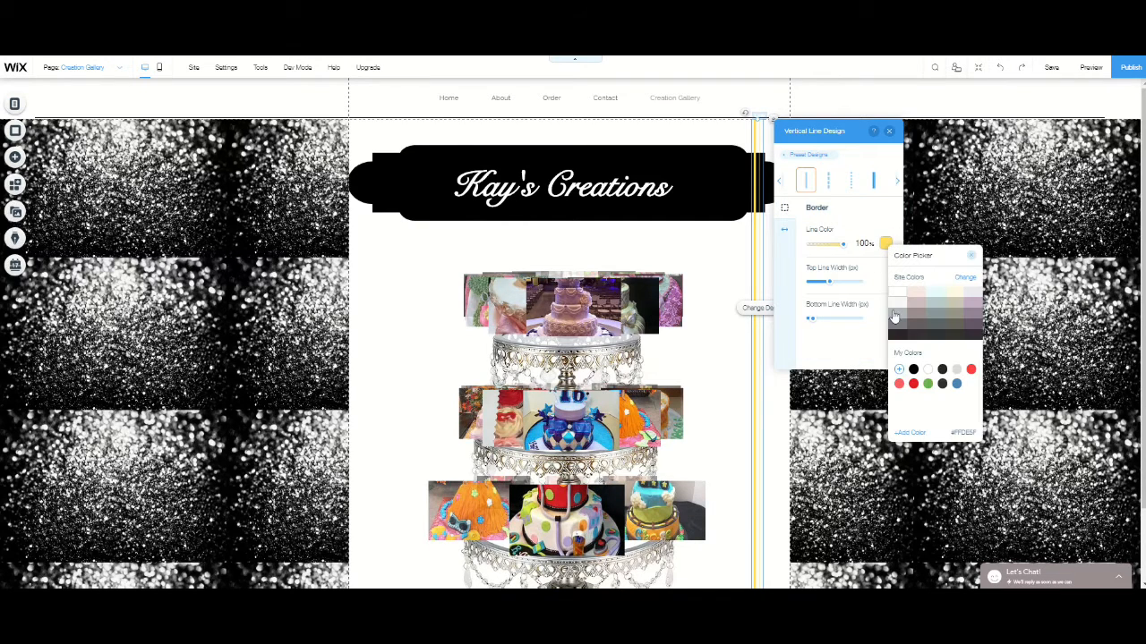
pyautogui.click(913, 370)
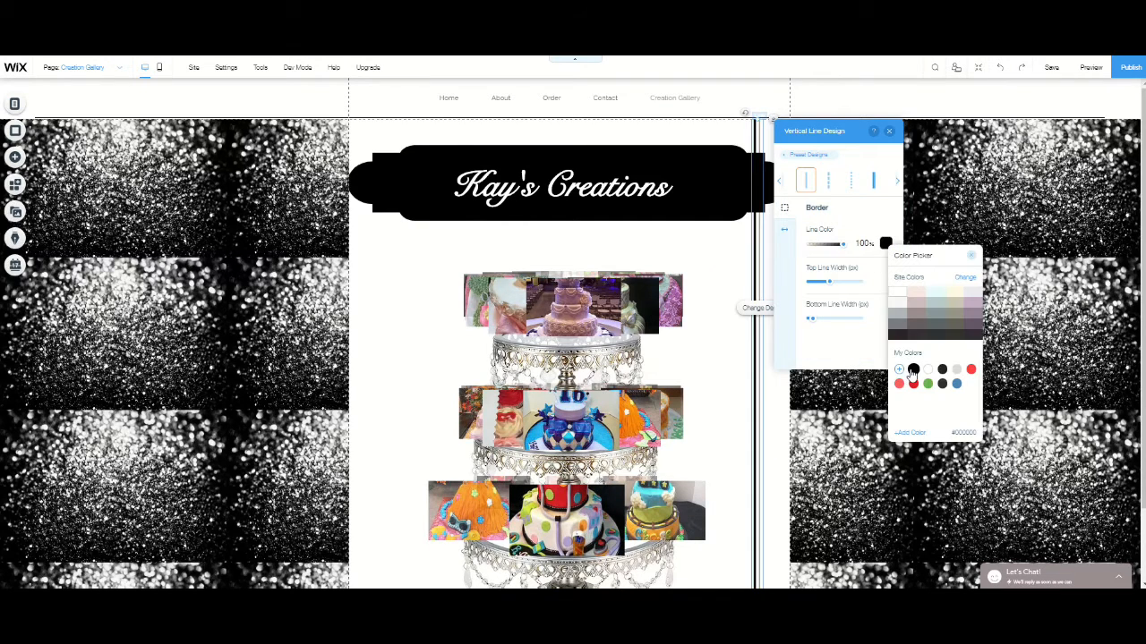
pyautogui.click(972, 260)
pyautogui.click(714, 247)
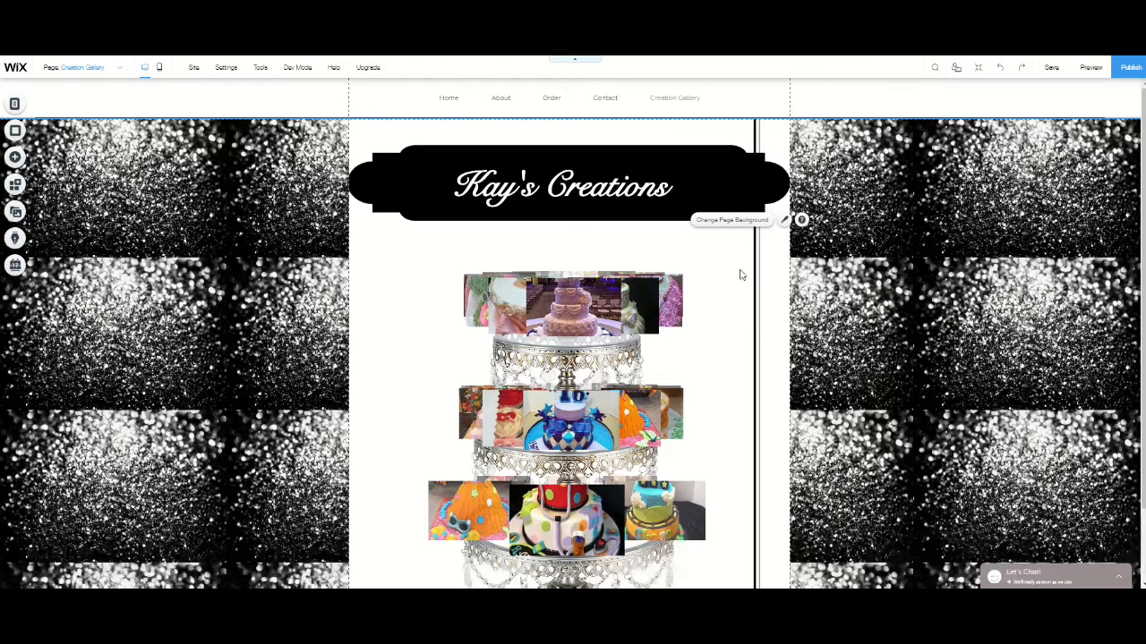
# - Copy the black vertical double line beside the cake stand and paste a duplicate onto the page
pyautogui.click(750, 284)
pyautogui.click(758, 284)
pyautogui.rightClick(757, 285)
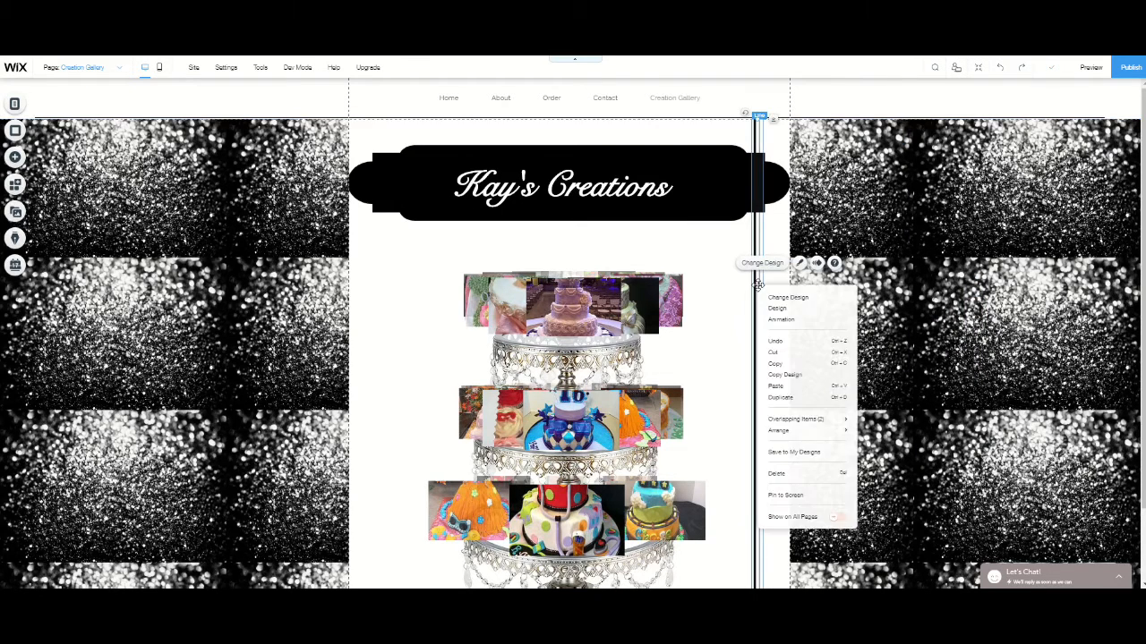
pyautogui.click(780, 370)
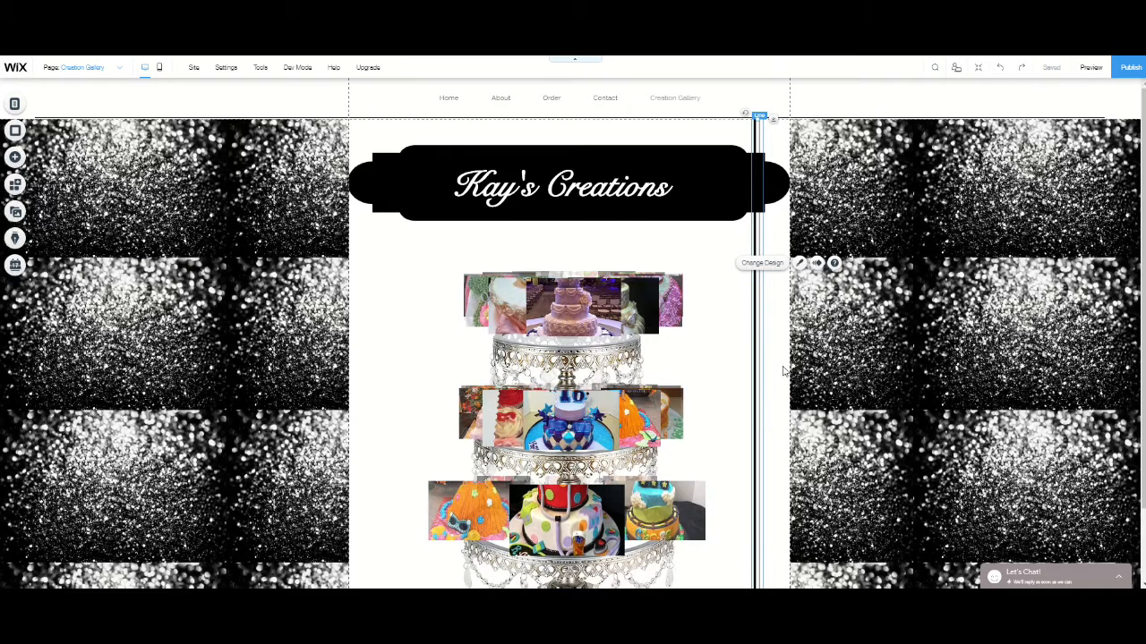
pyautogui.rightClick(718, 249)
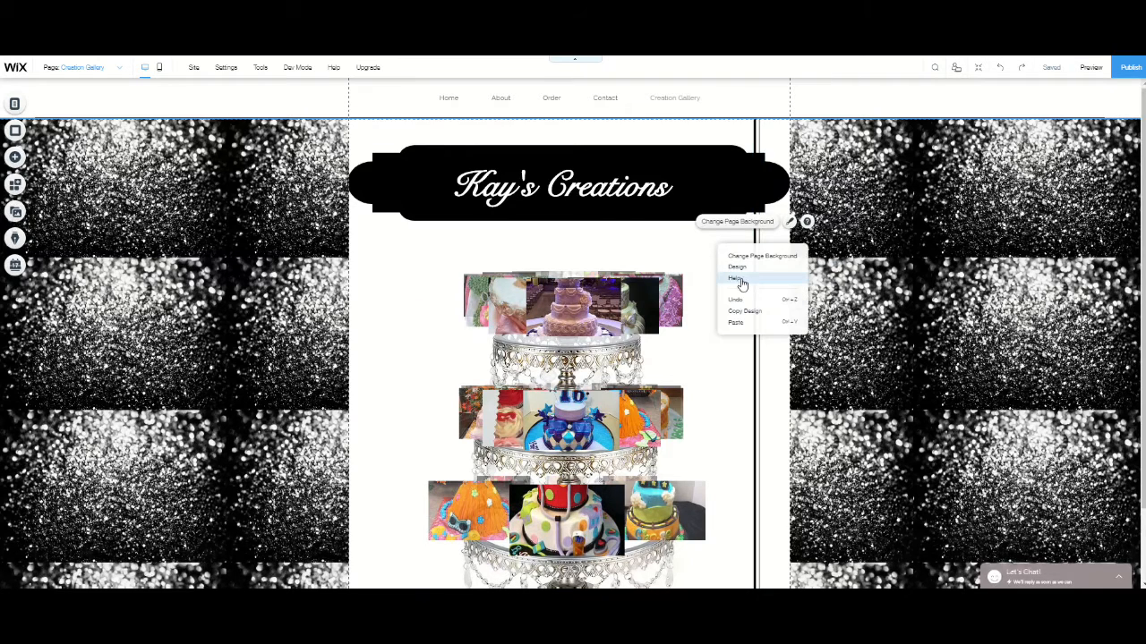
pyautogui.click(735, 324)
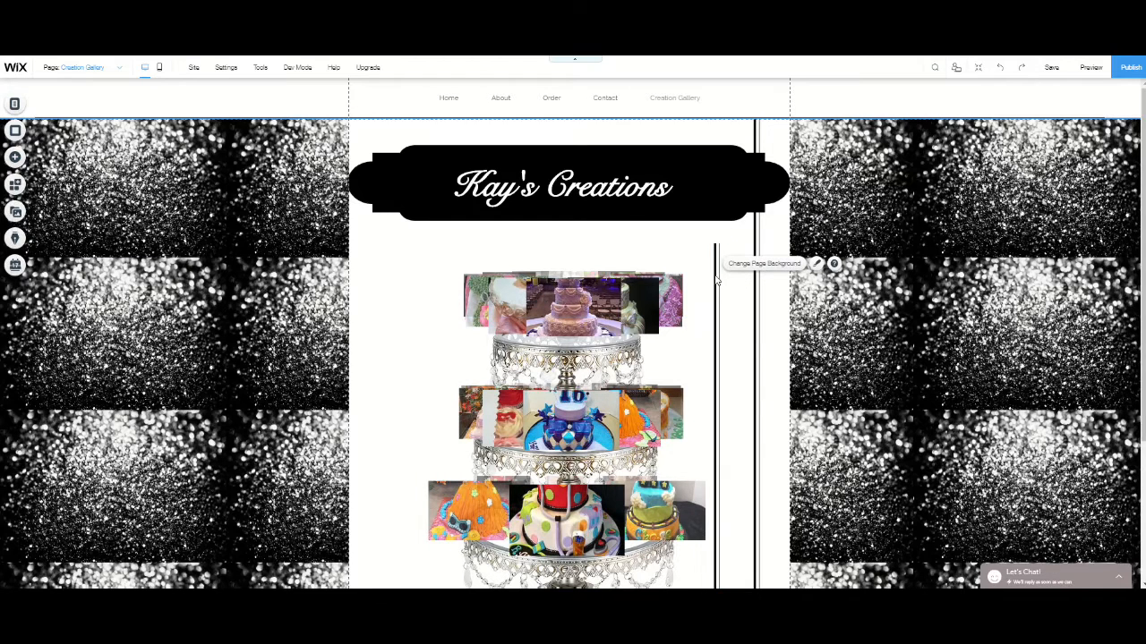
# - Move the duplicate vertical line to the opposite side of the cake stand, starting at the header and level with the original line
pyautogui.click(717, 276)
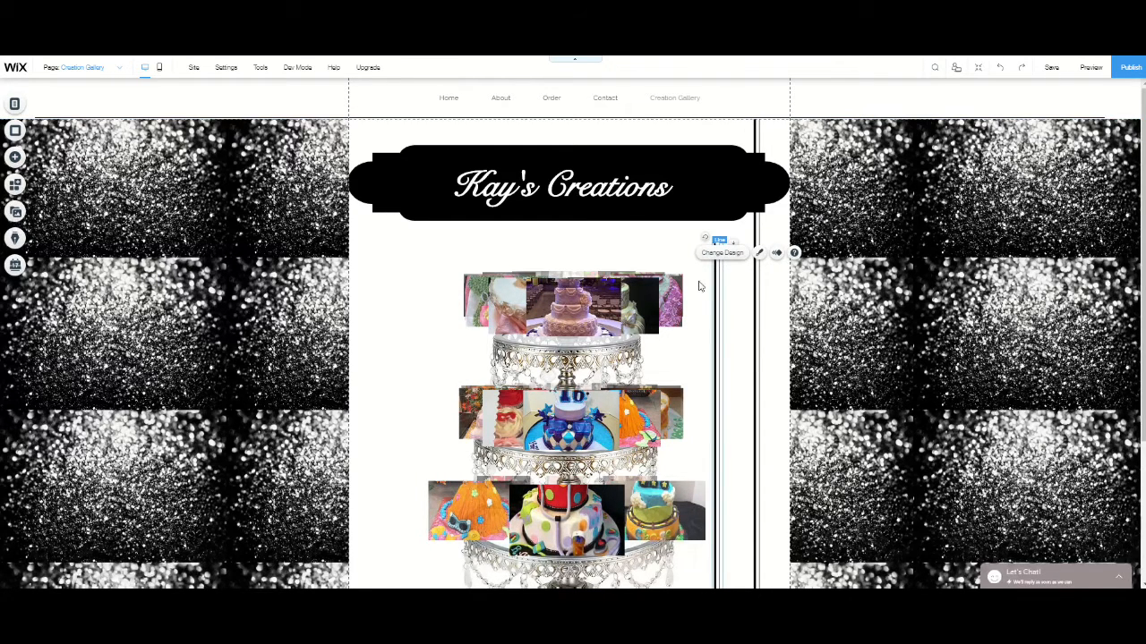
pyautogui.moveTo(716, 274); pyautogui.dragTo(421, 278)
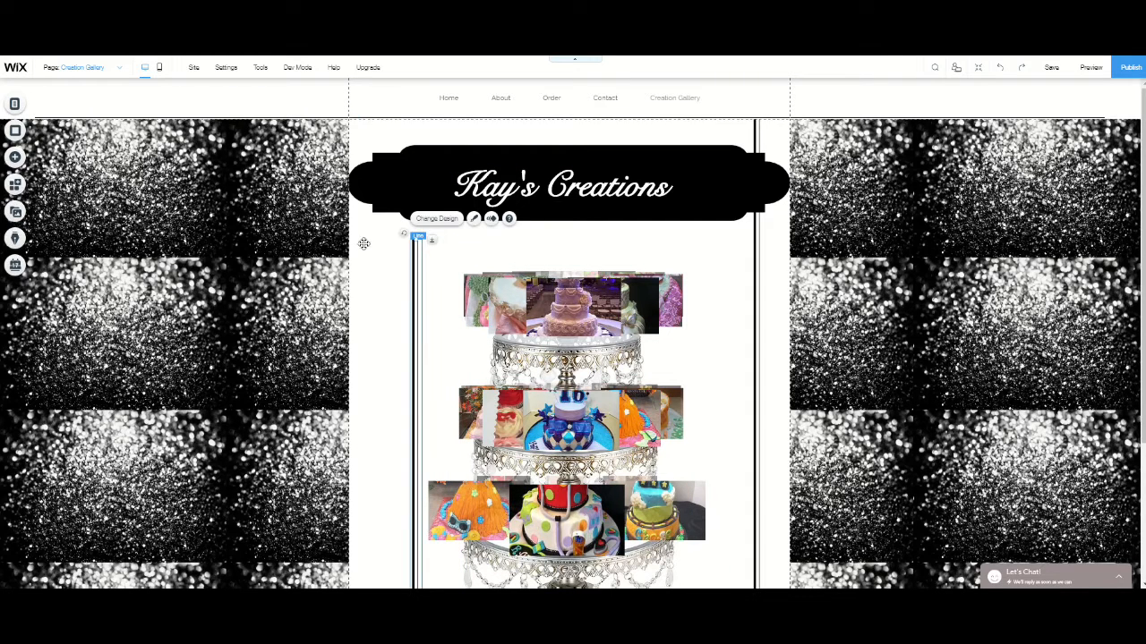
pyautogui.moveTo(363, 243); pyautogui.dragTo(374, 175)
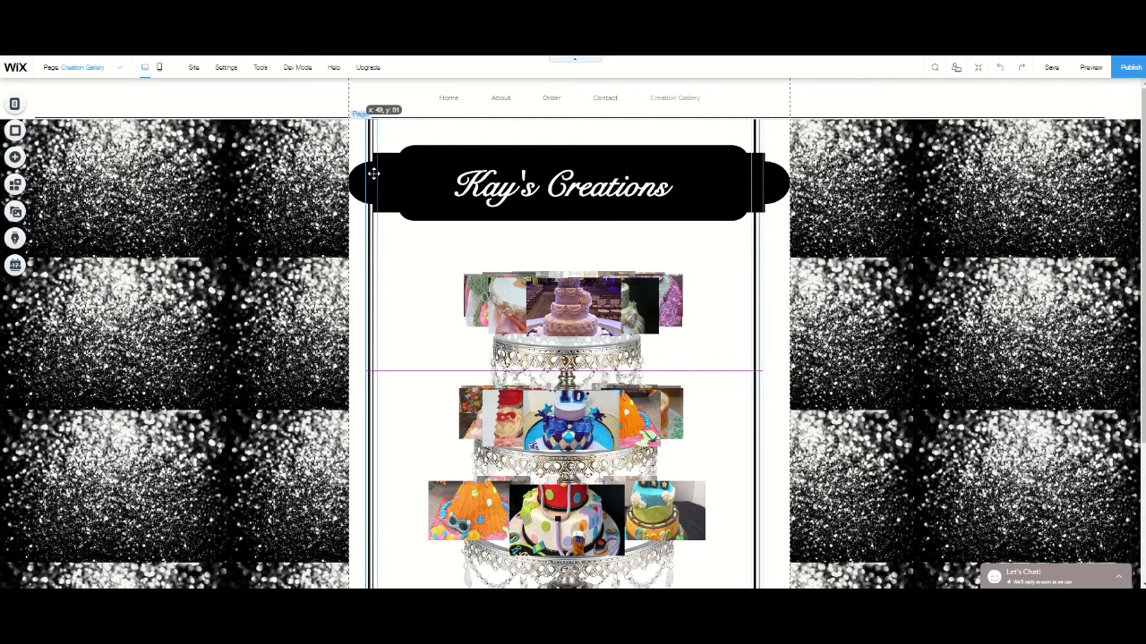
pyautogui.moveTo(373, 174); pyautogui.dragTo(374, 175)
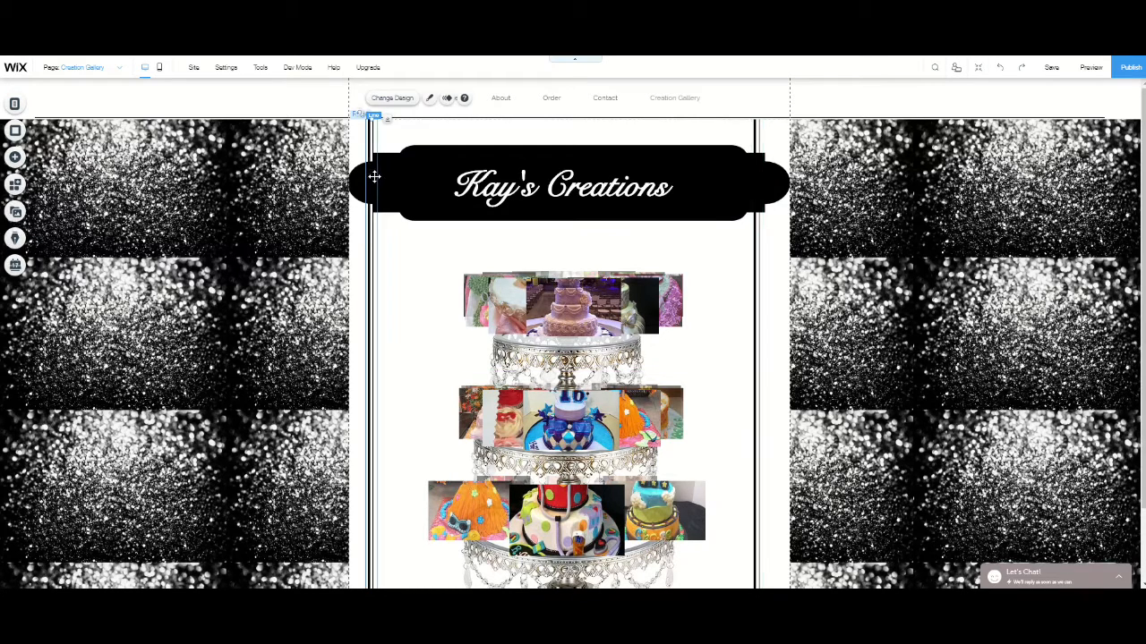
pyautogui.click(822, 343)
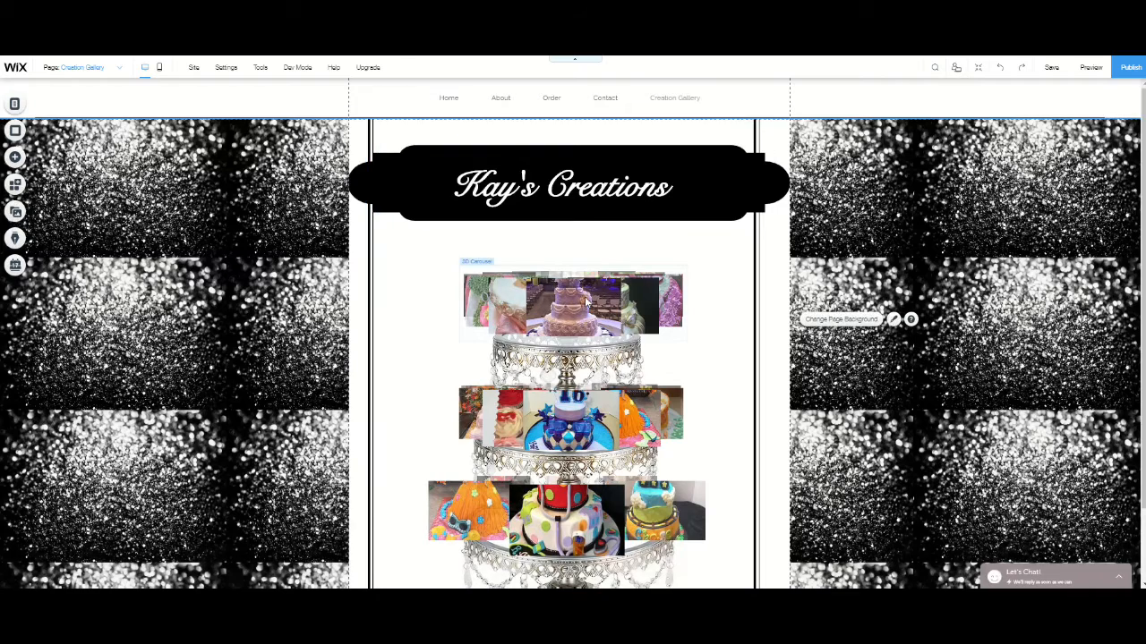
# - Add a solid black line from the decorative Horizontal Lines to the page
pyautogui.scroll(-2, 438, 296)
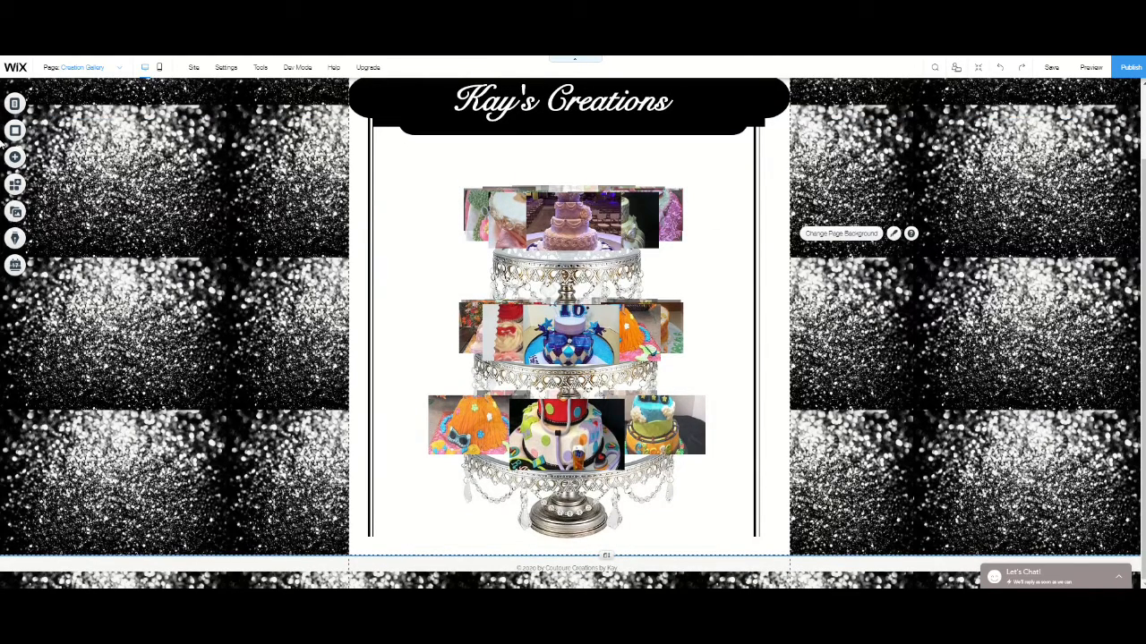
pyautogui.click(22, 158)
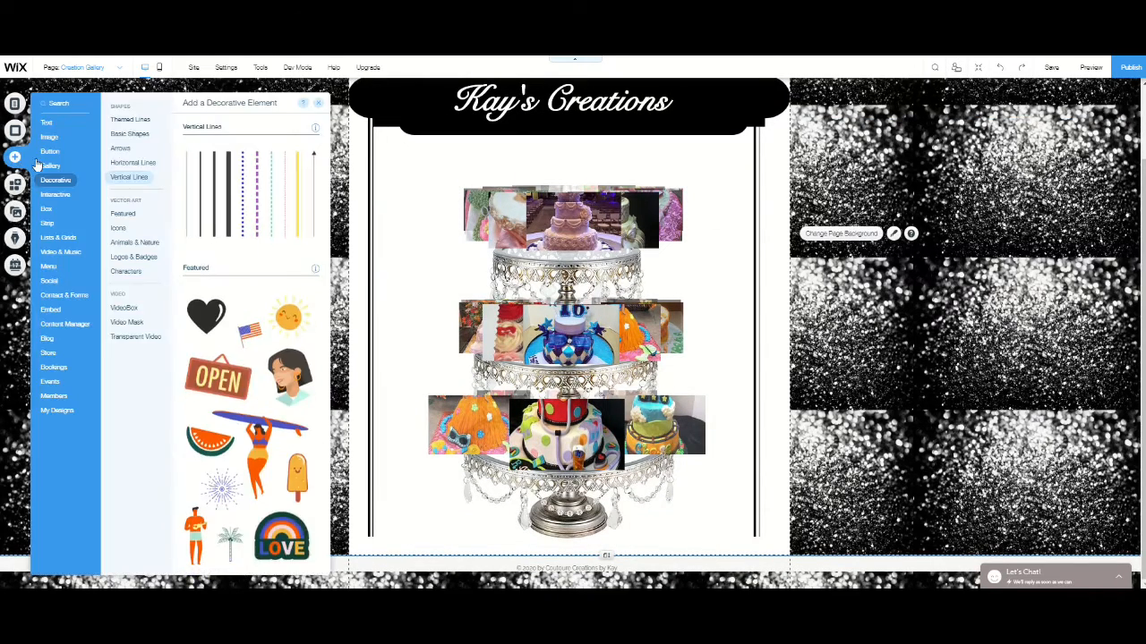
pyautogui.click(131, 164)
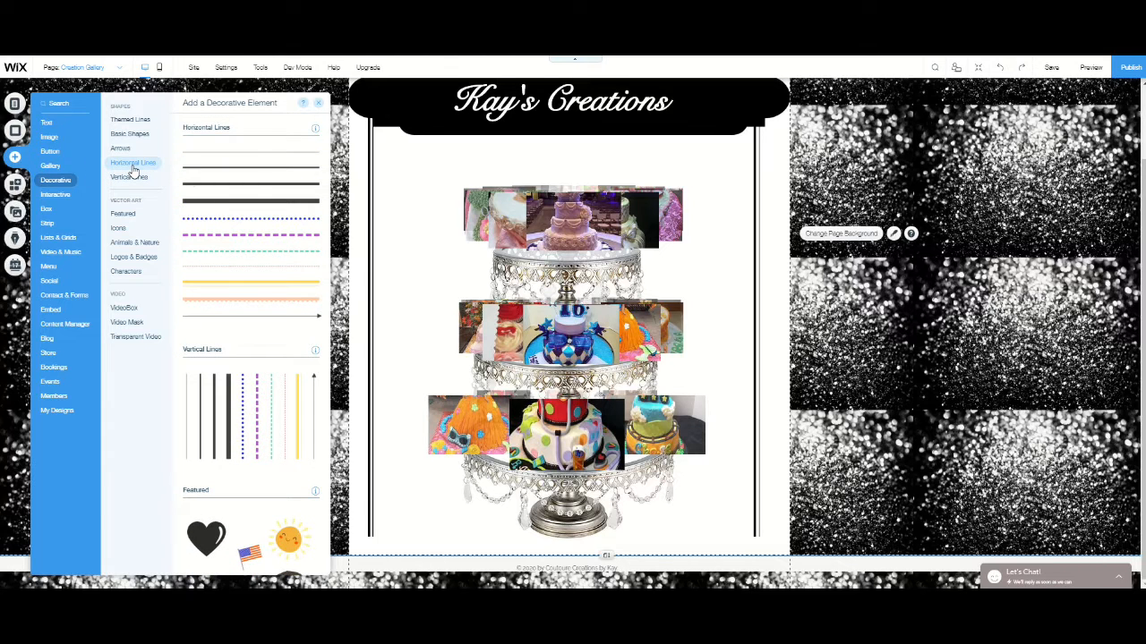
pyautogui.click(263, 191)
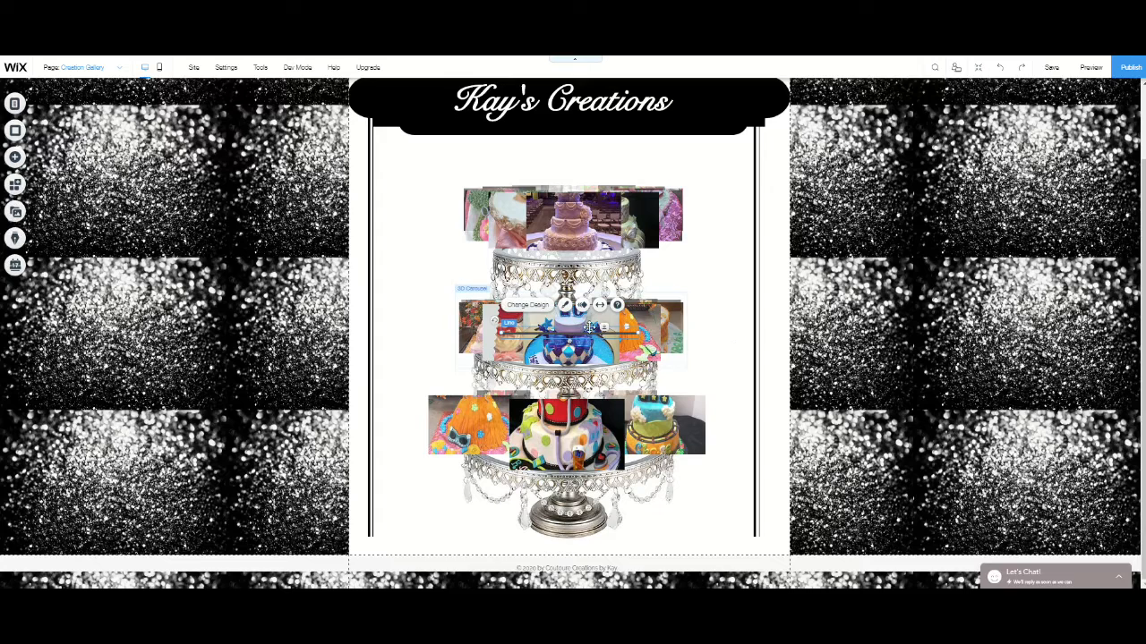
# - Place the horizontal line just below the cake stand's base and stretch it across the full width of the page content area
pyautogui.click(579, 332)
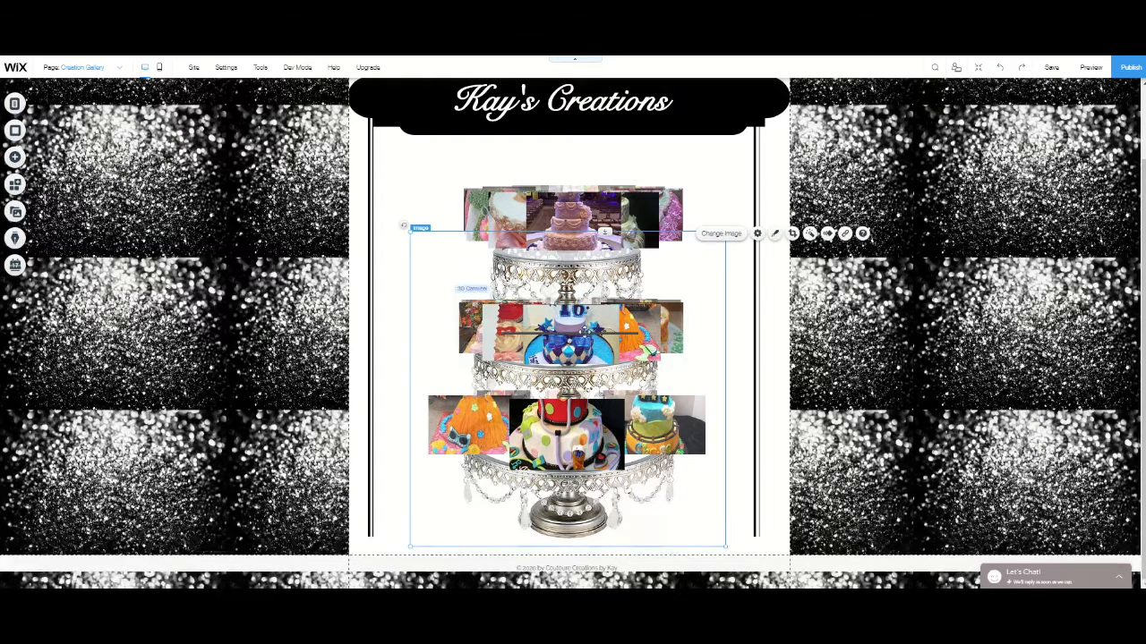
pyautogui.moveTo(578, 333); pyautogui.dragTo(555, 541)
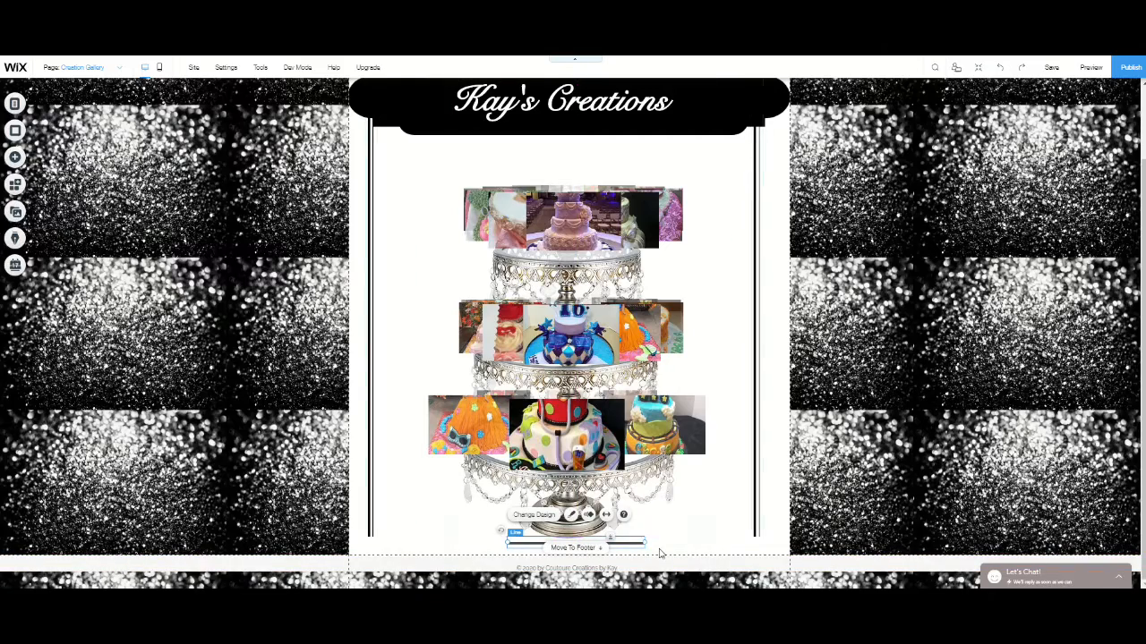
pyautogui.moveTo(643, 540); pyautogui.dragTo(788, 532)
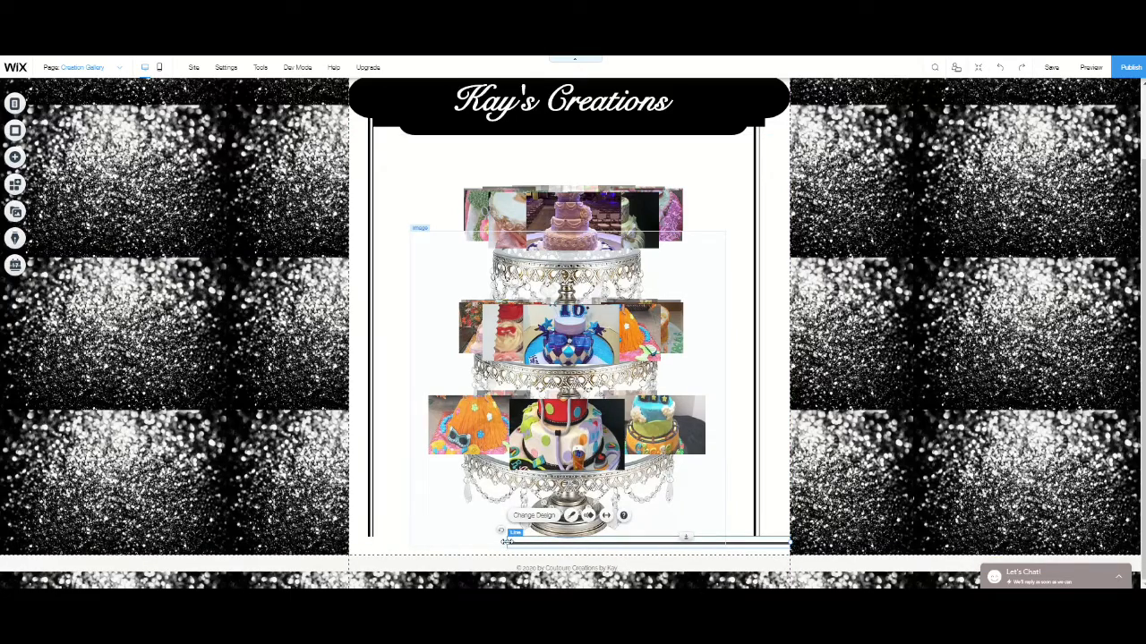
pyautogui.moveTo(506, 540); pyautogui.dragTo(349, 530)
pyautogui.click(369, 491)
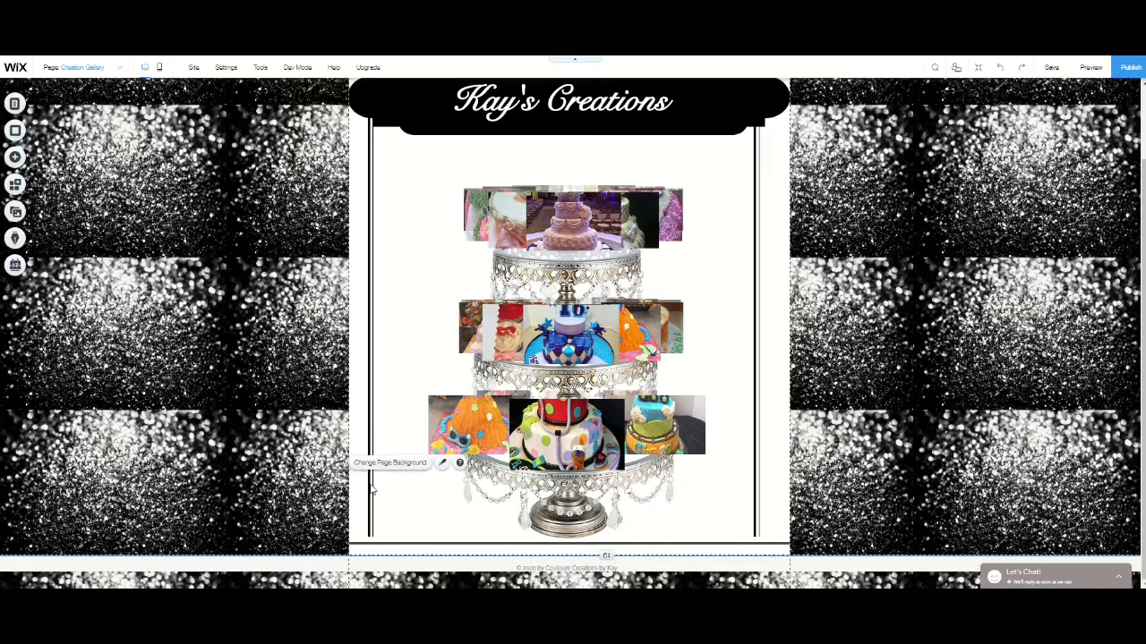
# - Extend both vertical lines down to meet the horizontal line below the cake stand
pyautogui.click(369, 419)
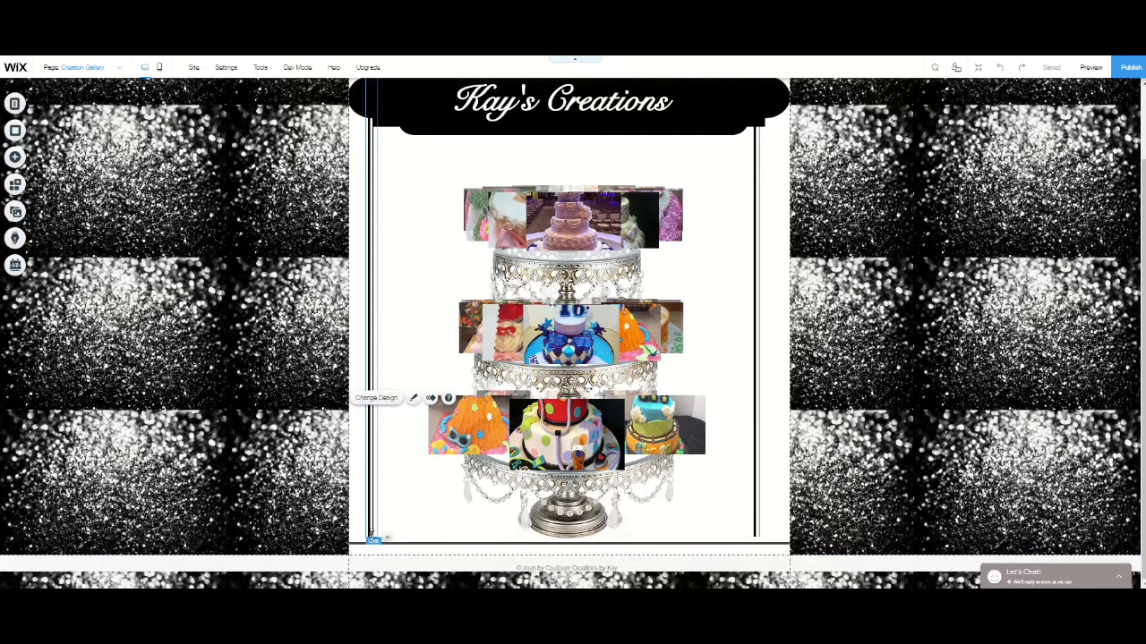
pyautogui.moveTo(372, 537); pyautogui.dragTo(371, 541)
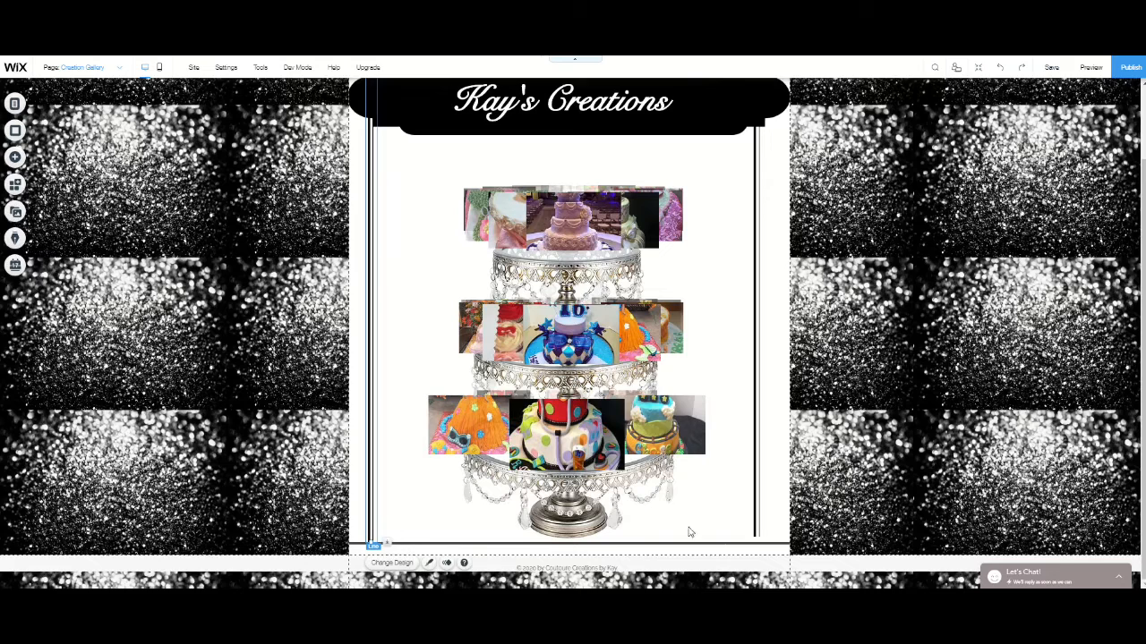
pyautogui.click(757, 455)
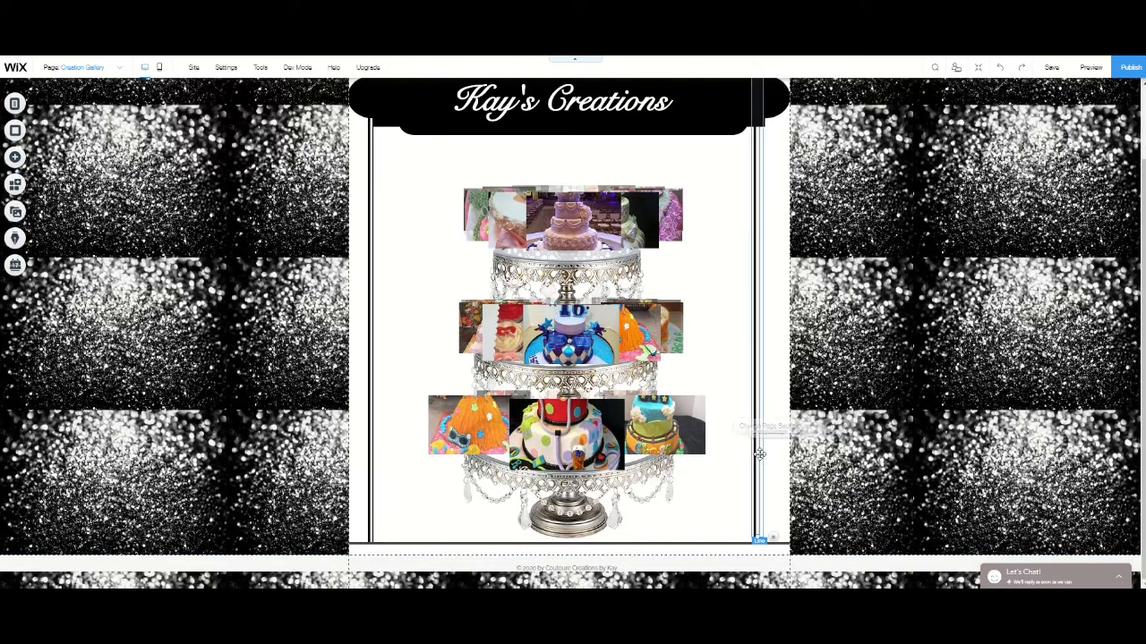
pyautogui.moveTo(757, 534); pyautogui.dragTo(760, 542)
pyautogui.click(895, 447)
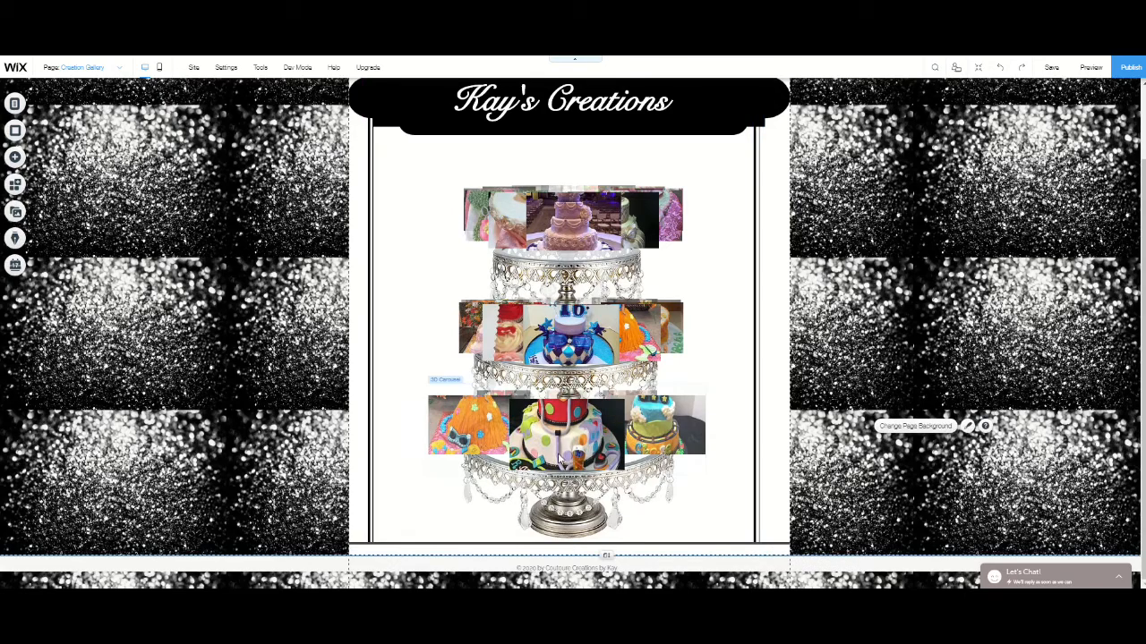
# - Customize the right vertical line's border with a top line width of 8 px and a bottom line width of 3 px
pyautogui.scroll(2, 680, 403)
pyautogui.scroll(-2, 707, 394)
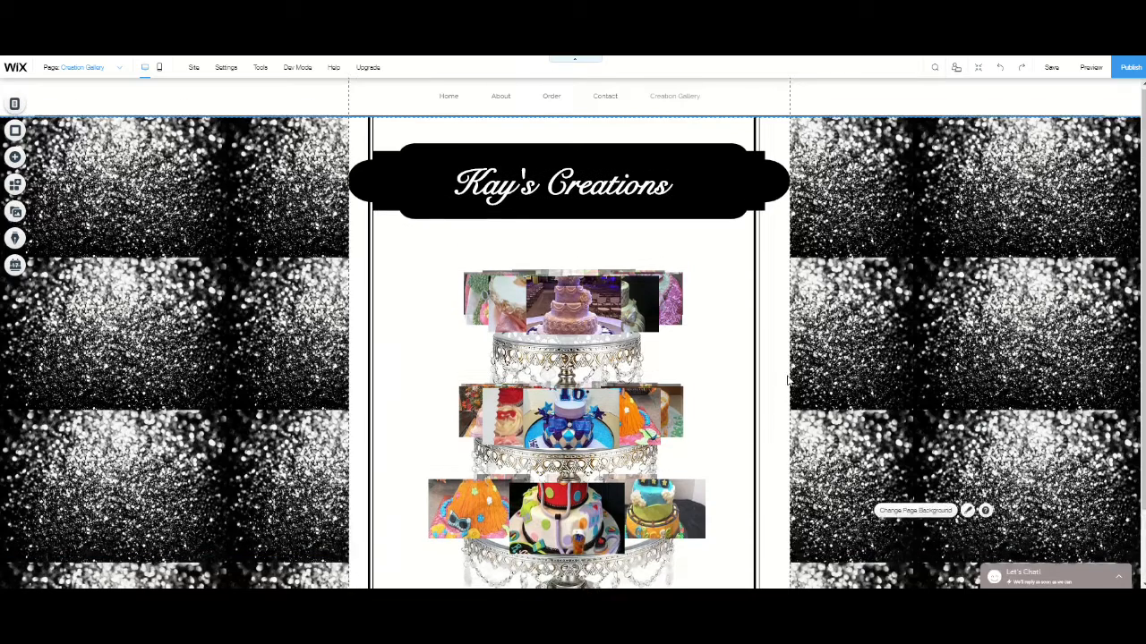
pyautogui.scroll(2, 787, 395)
pyautogui.click(758, 300)
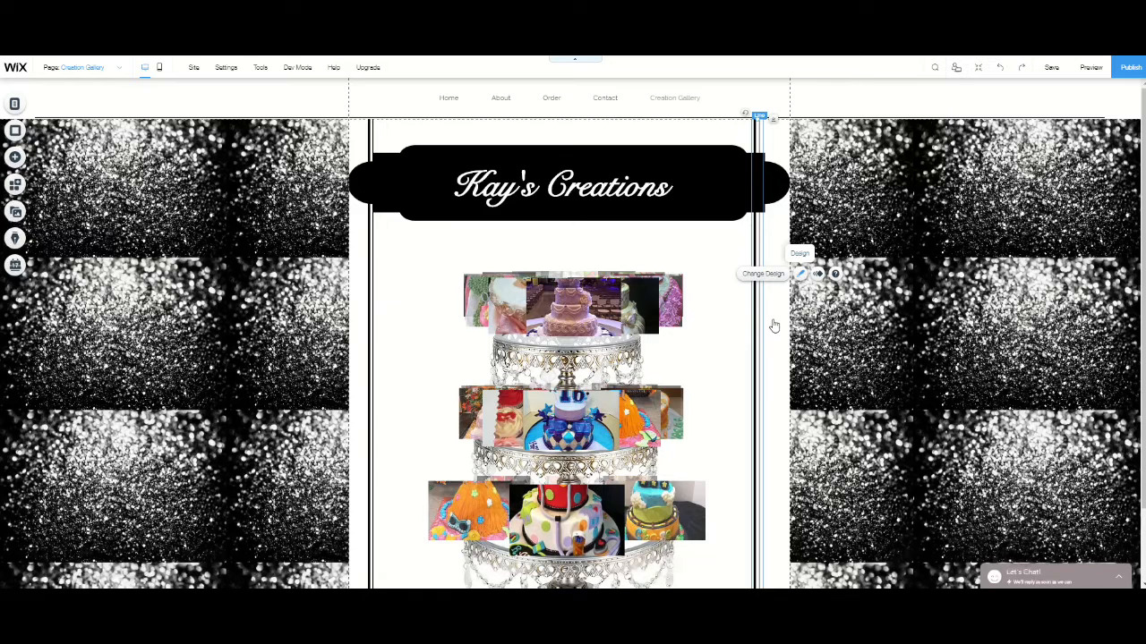
pyautogui.click(800, 273)
pyautogui.click(841, 350)
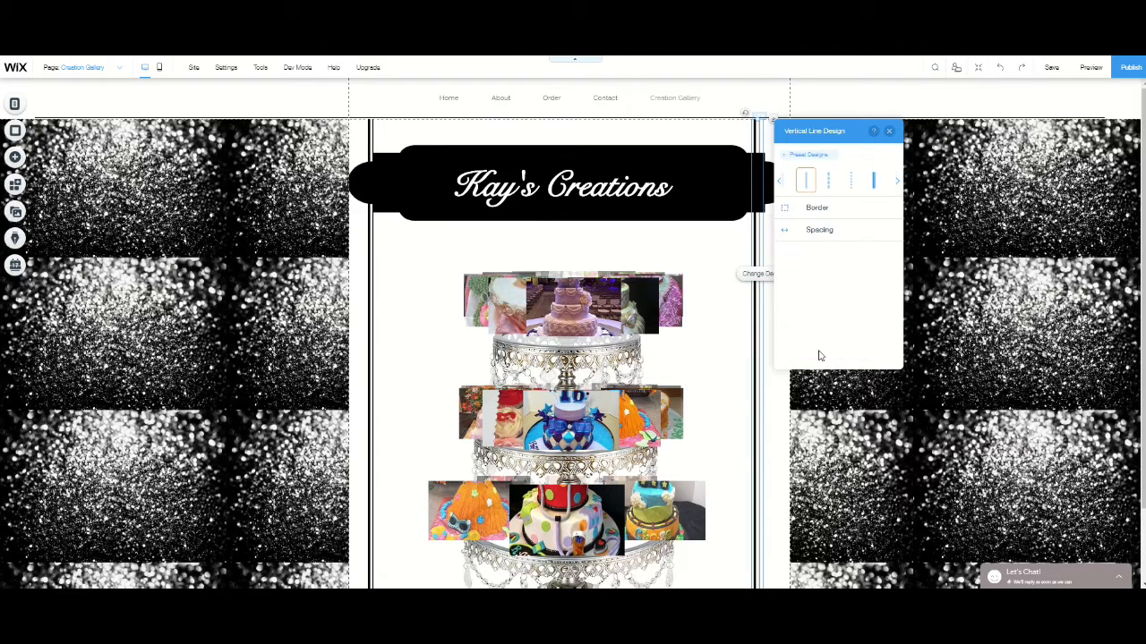
pyautogui.click(832, 215)
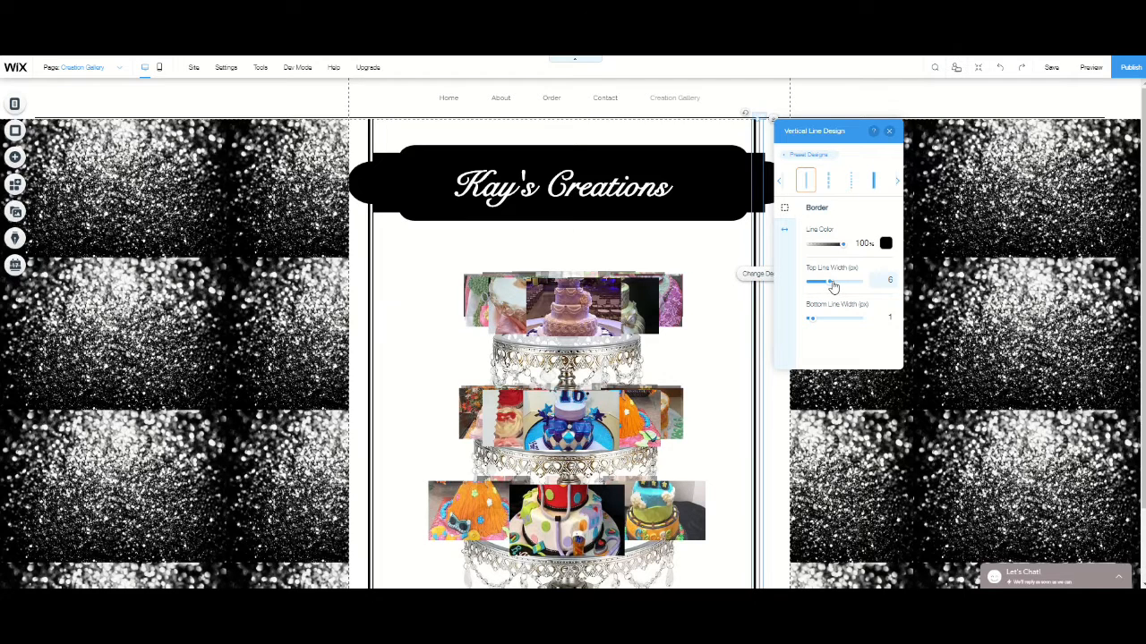
pyautogui.moveTo(833, 284); pyautogui.dragTo(838, 288)
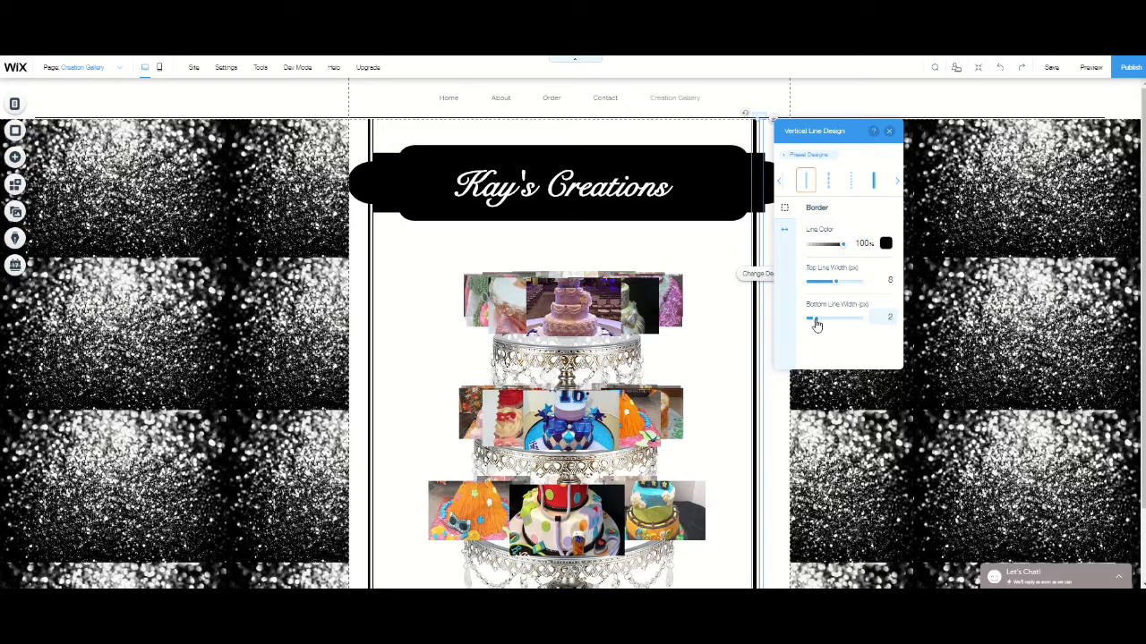
pyautogui.moveTo(816, 325); pyautogui.dragTo(817, 327)
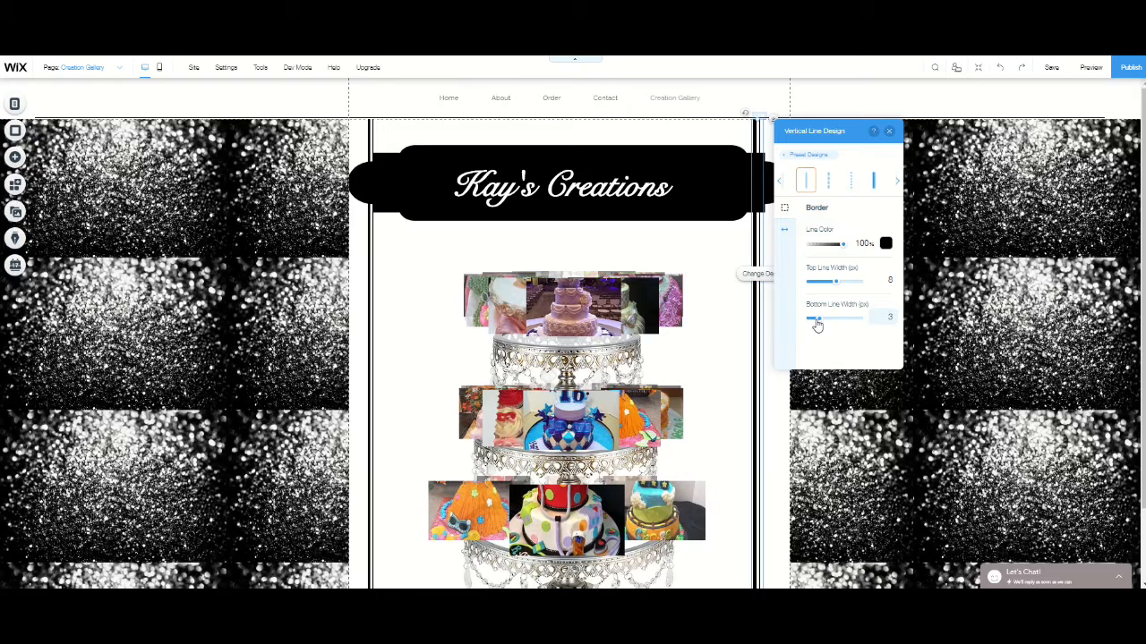
pyautogui.click(889, 132)
# - Customize the left vertical line's border to match, with an 8 px top line width and a 3 px bottom line width
pyautogui.click(370, 283)
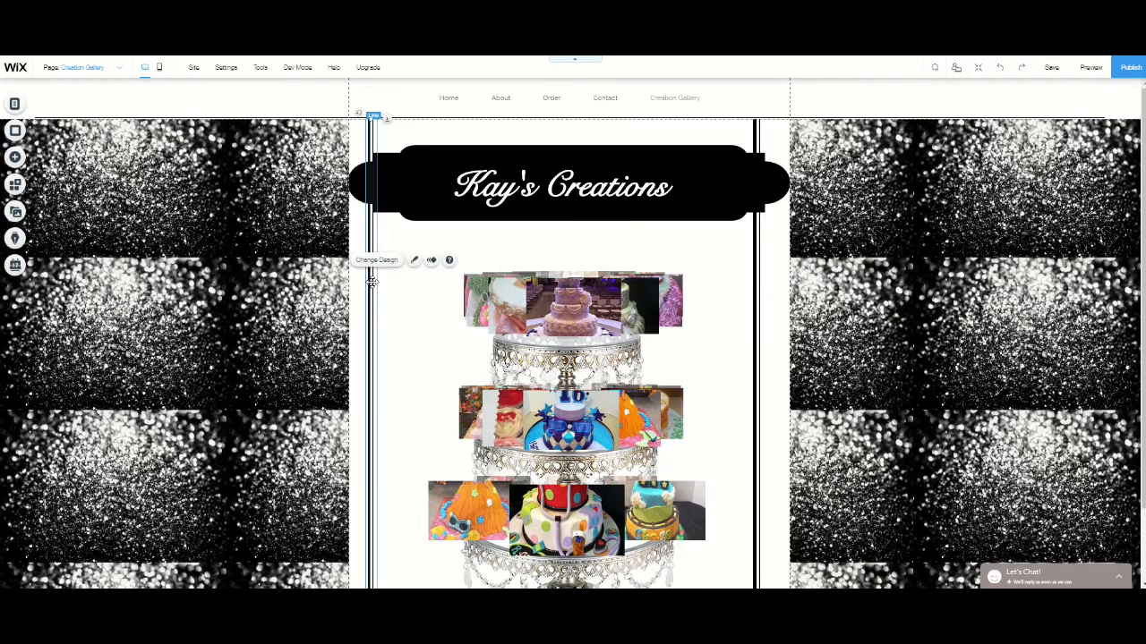
pyautogui.click(415, 259)
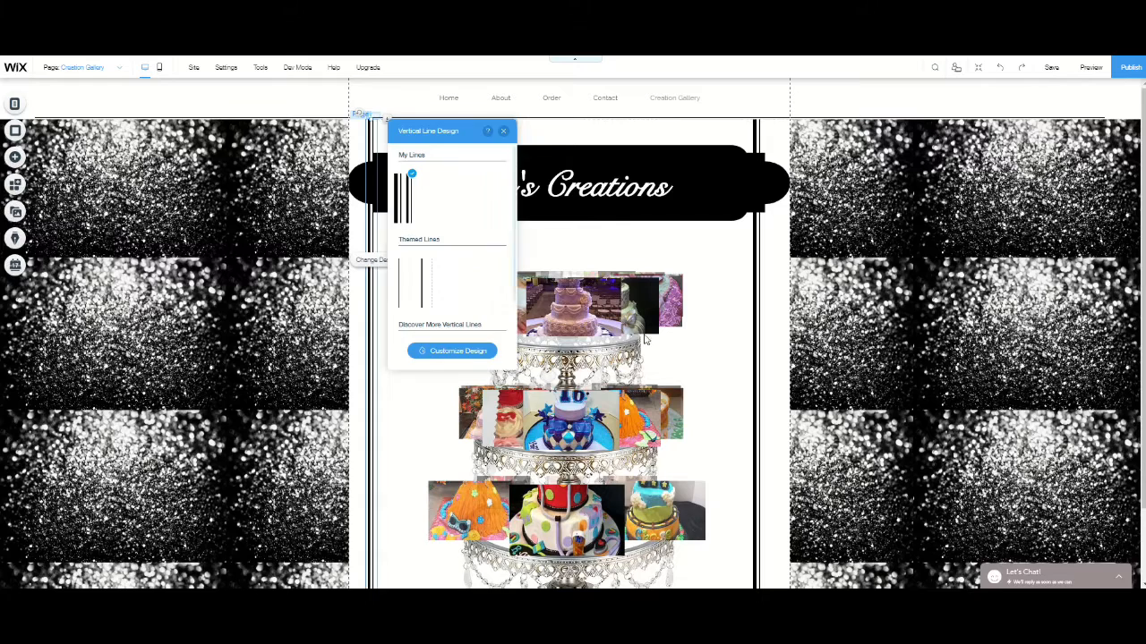
pyautogui.click(440, 351)
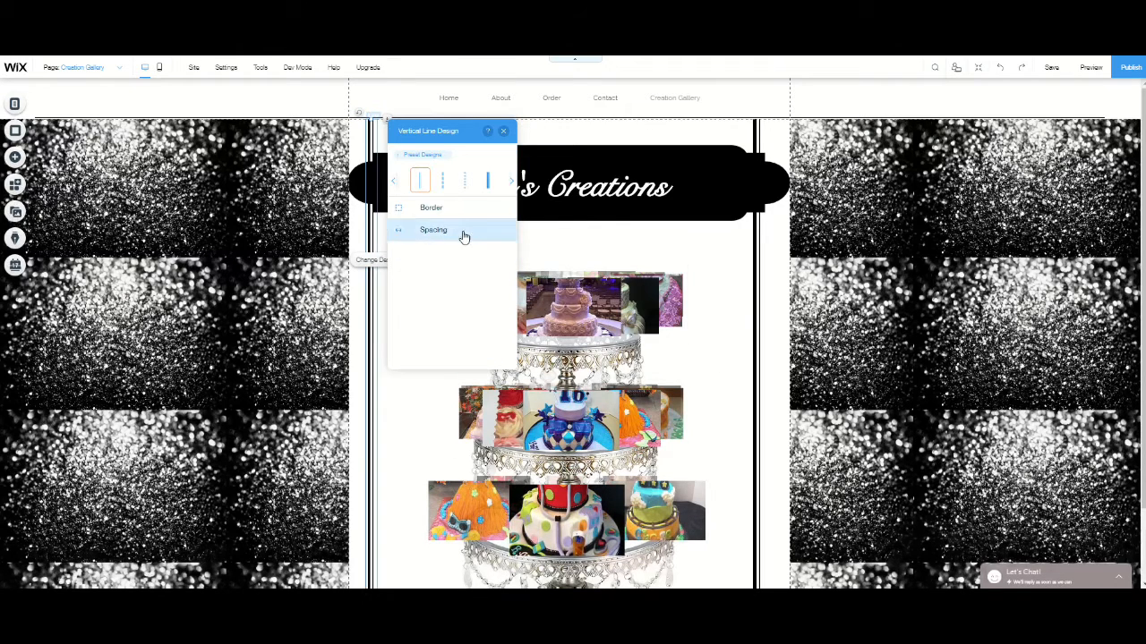
pyautogui.click(440, 211)
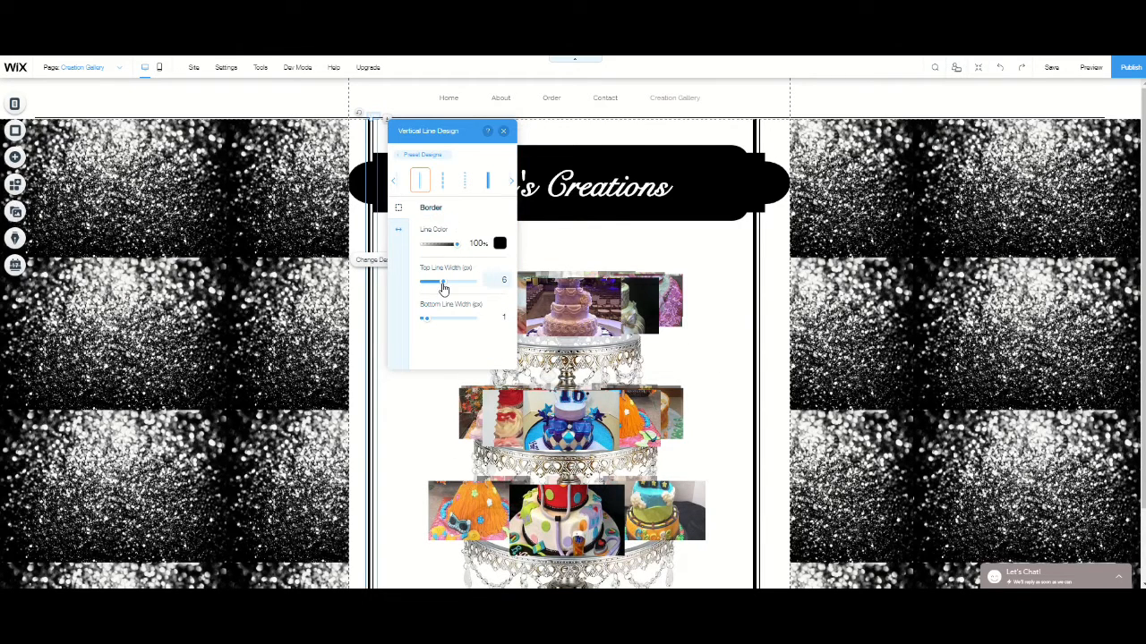
pyautogui.moveTo(445, 289); pyautogui.dragTo(450, 283)
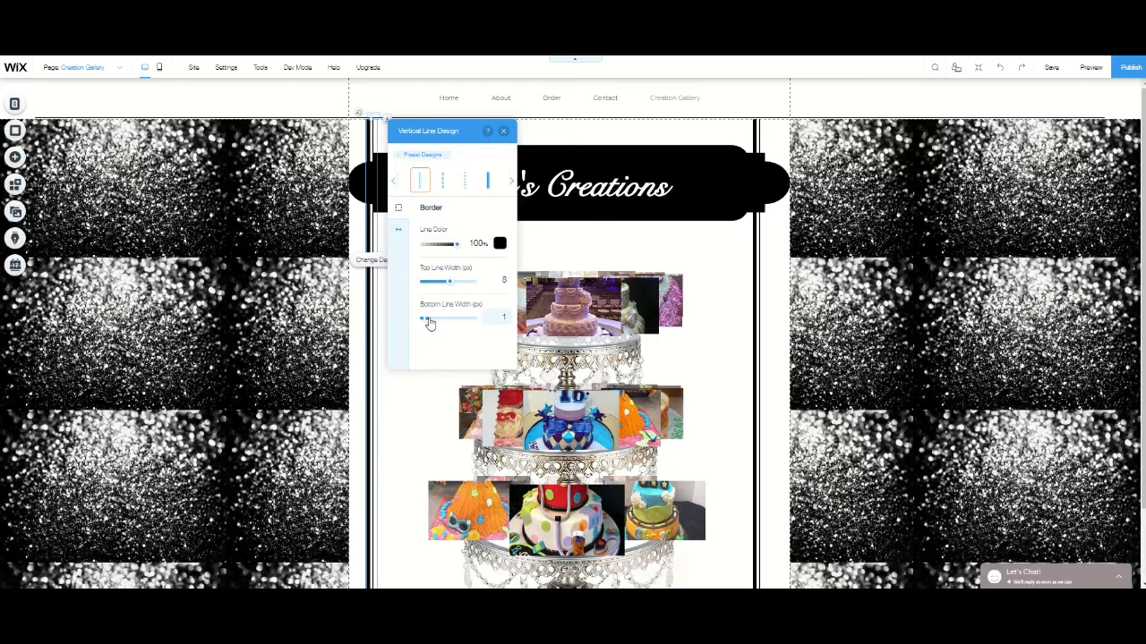
pyautogui.moveTo(429, 323); pyautogui.dragTo(432, 323)
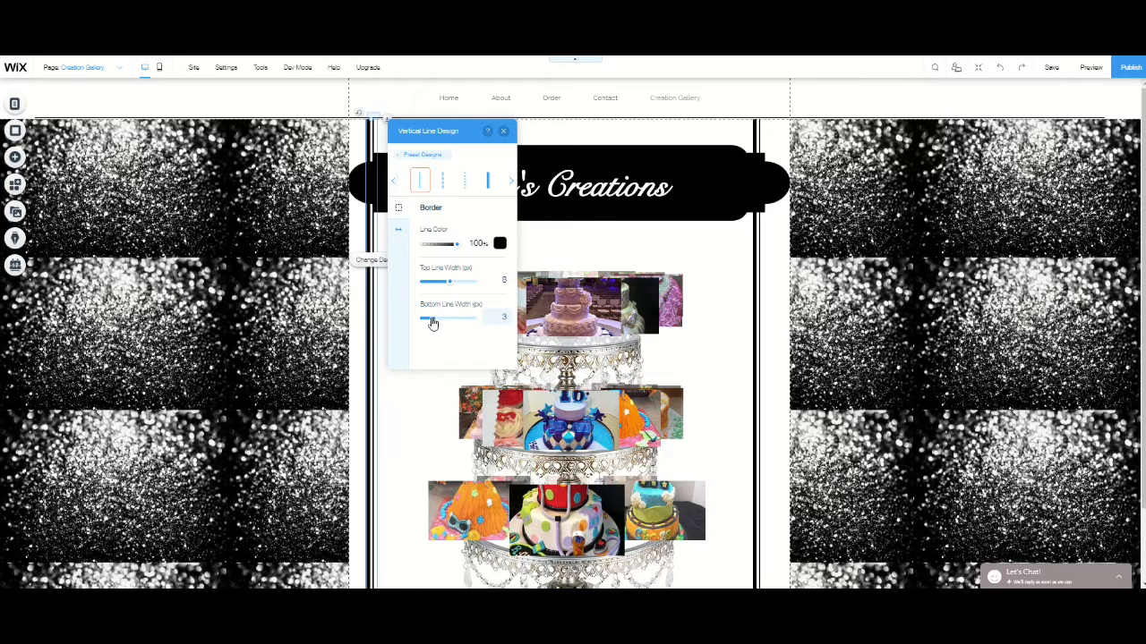
pyautogui.click(504, 132)
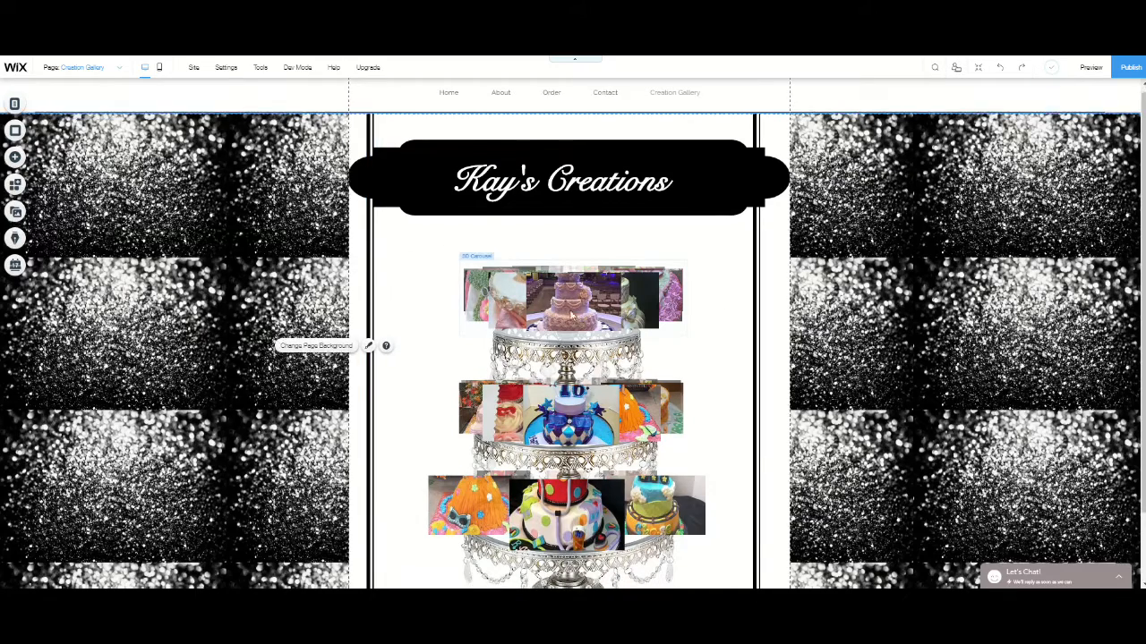
pyautogui.scroll(-1, 571, 315)
pyautogui.scroll(1, 573, 331)
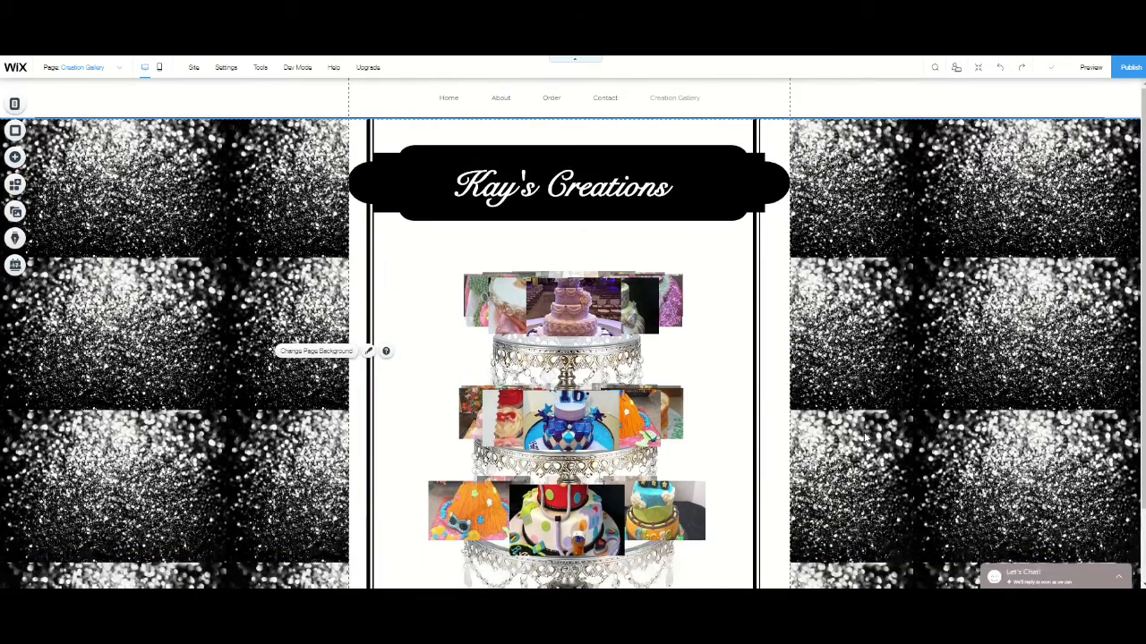
# - Preview the Creation Gallery page to check the framed cake stand and its carousels, and return to editing
pyautogui.scroll(-1, 865, 439)
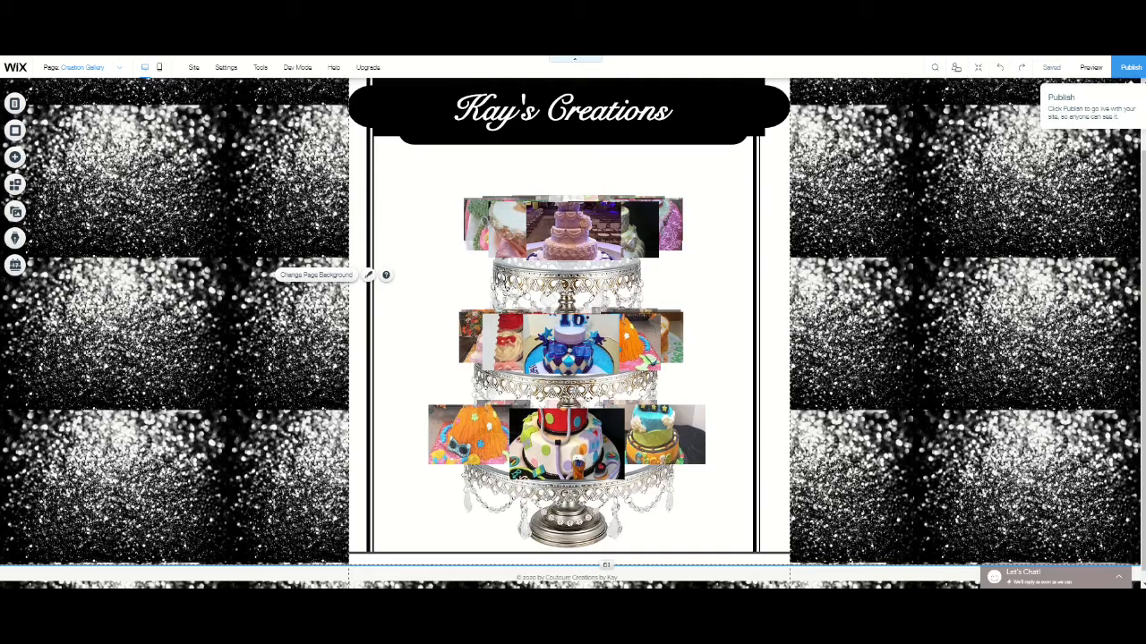
pyautogui.click(1090, 68)
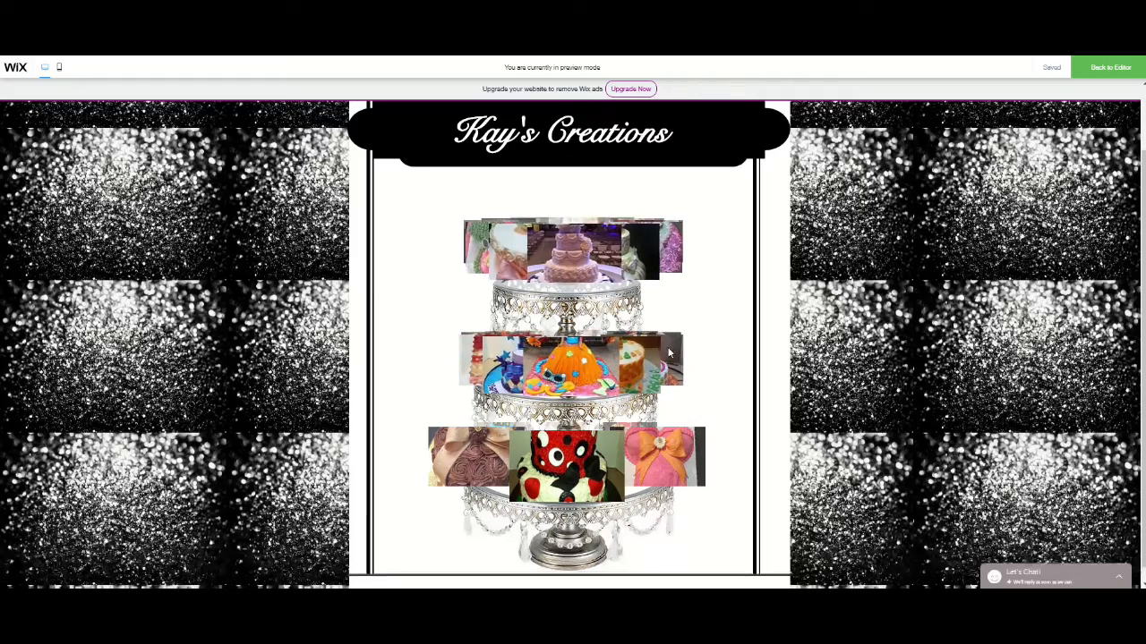
pyautogui.click(1111, 70)
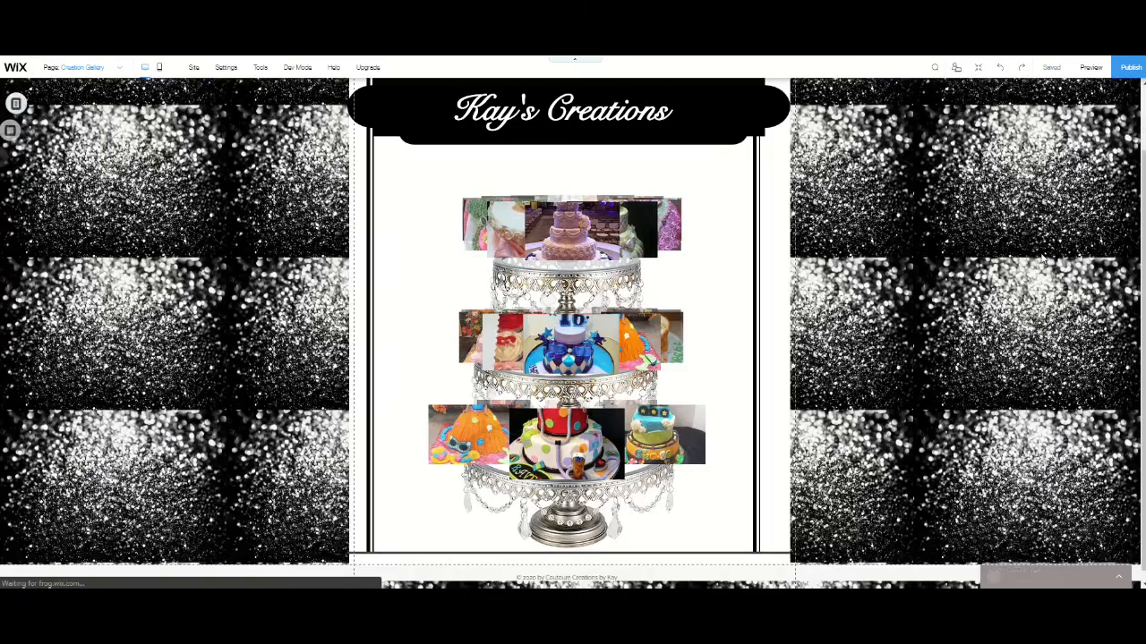
# - Set the top-tier 3D carousel to wait 4.5 seconds between images and open its images in a pop-up when clicked
pyautogui.click(587, 228)
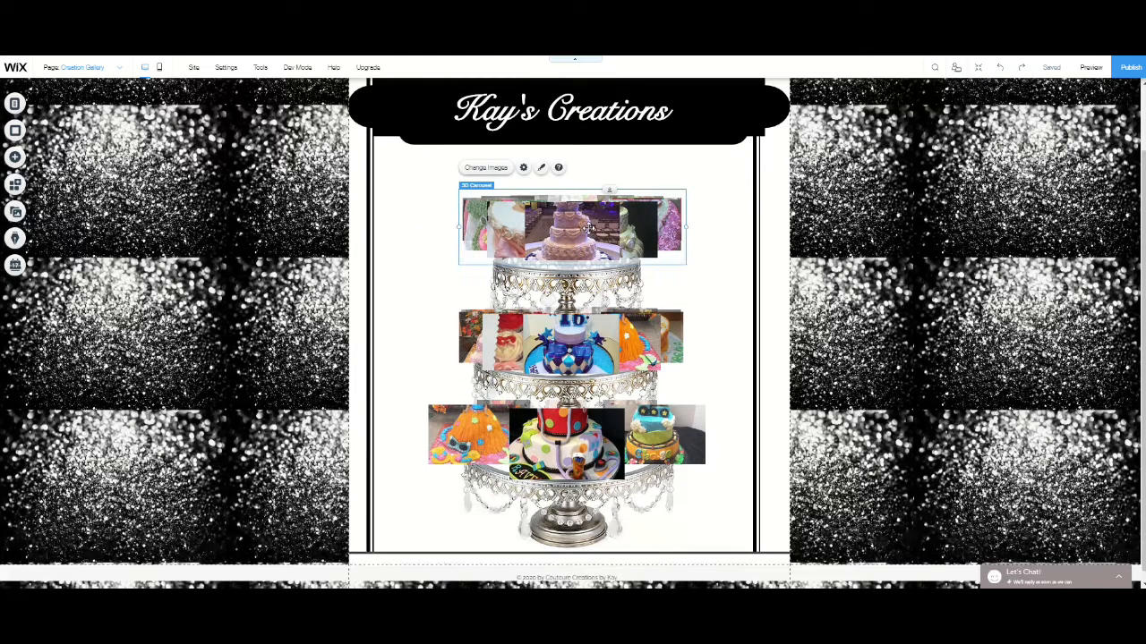
pyautogui.click(523, 168)
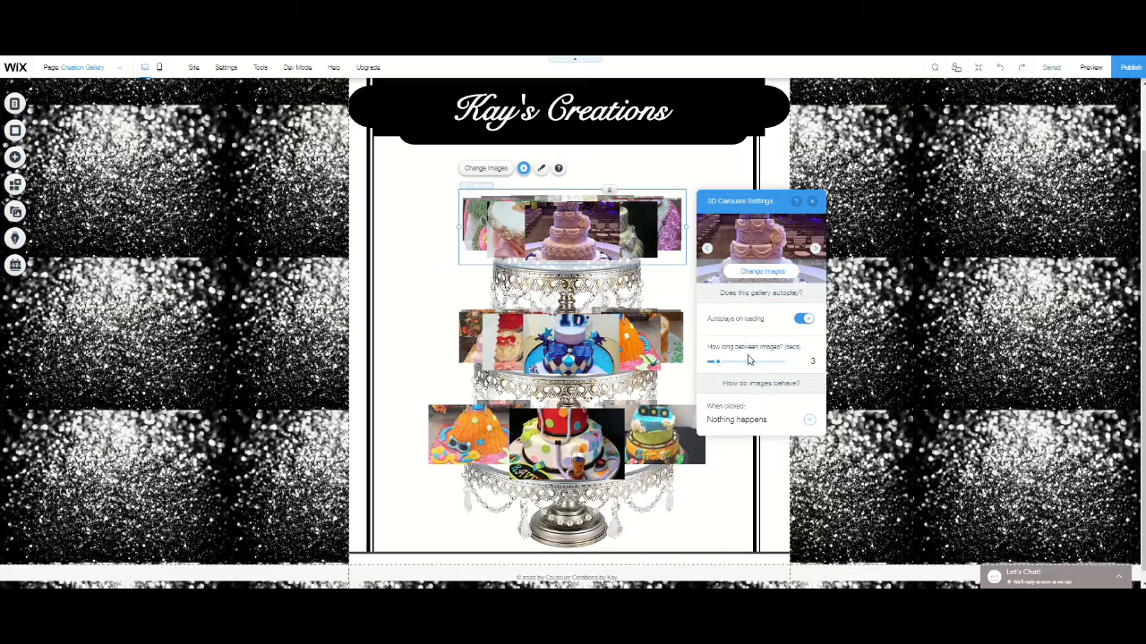
pyautogui.moveTo(722, 366); pyautogui.dragTo(724, 366)
pyautogui.click(752, 426)
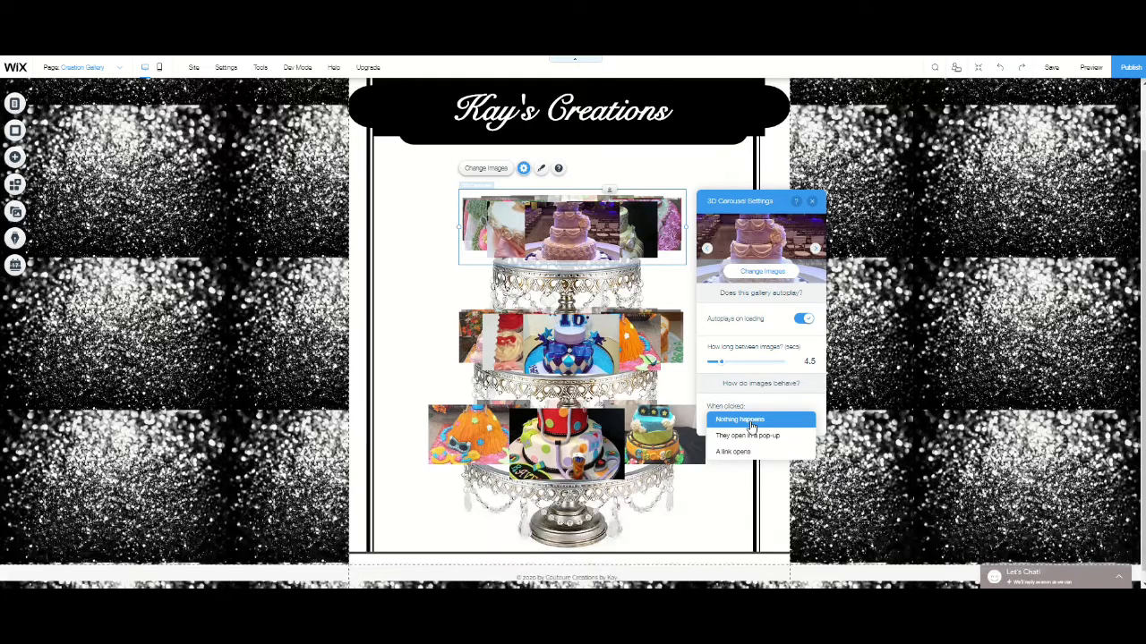
pyautogui.click(752, 436)
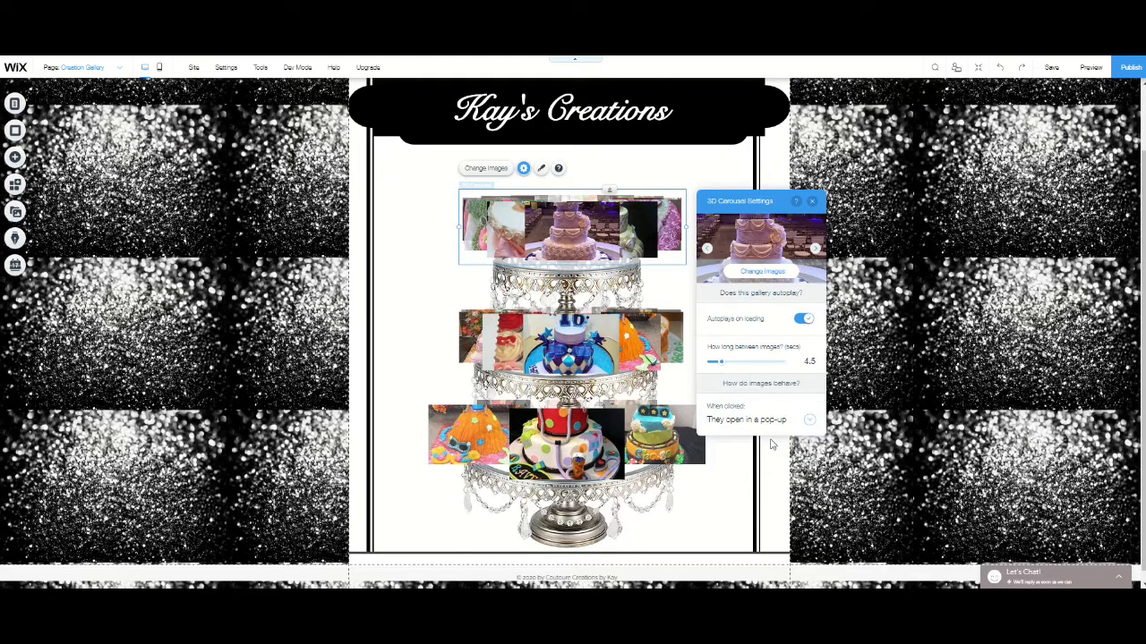
pyautogui.click(811, 205)
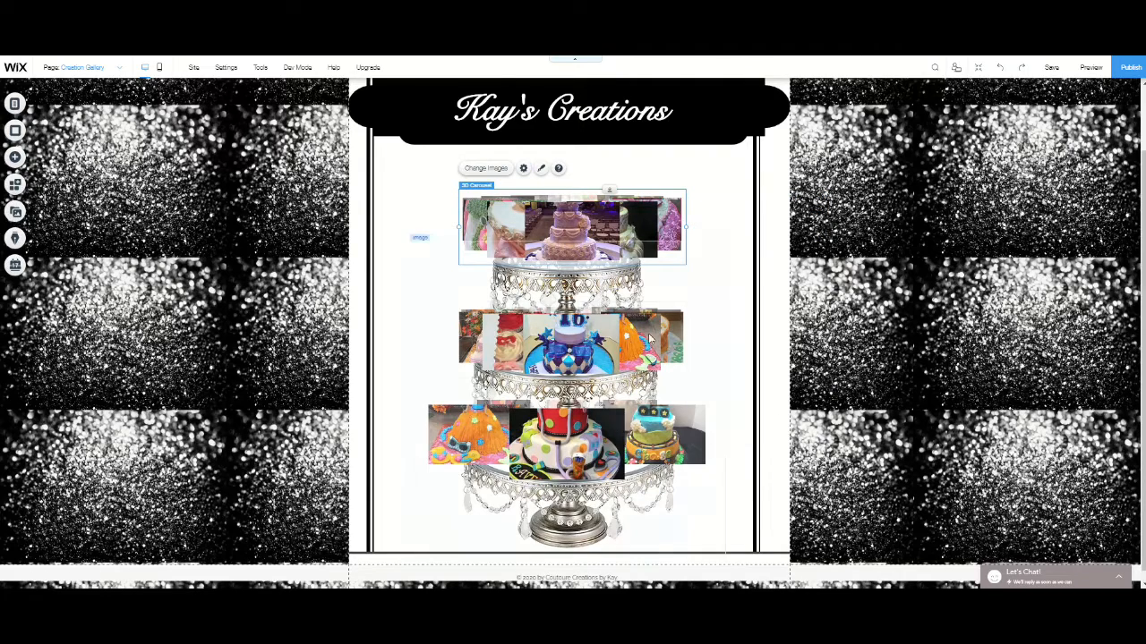
# - Set the middle-tier 3D carousel to wait 3.9 seconds between images and open its images in a pop-up when clicked
pyautogui.click(528, 331)
pyautogui.click(520, 281)
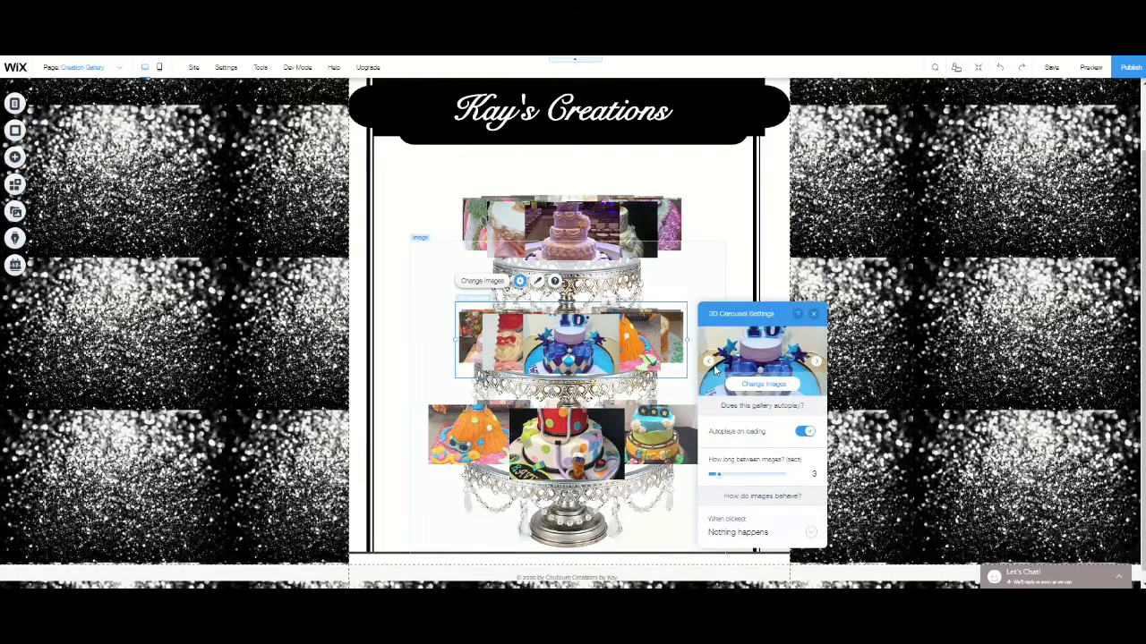
pyautogui.moveTo(716, 476); pyautogui.dragTo(724, 481)
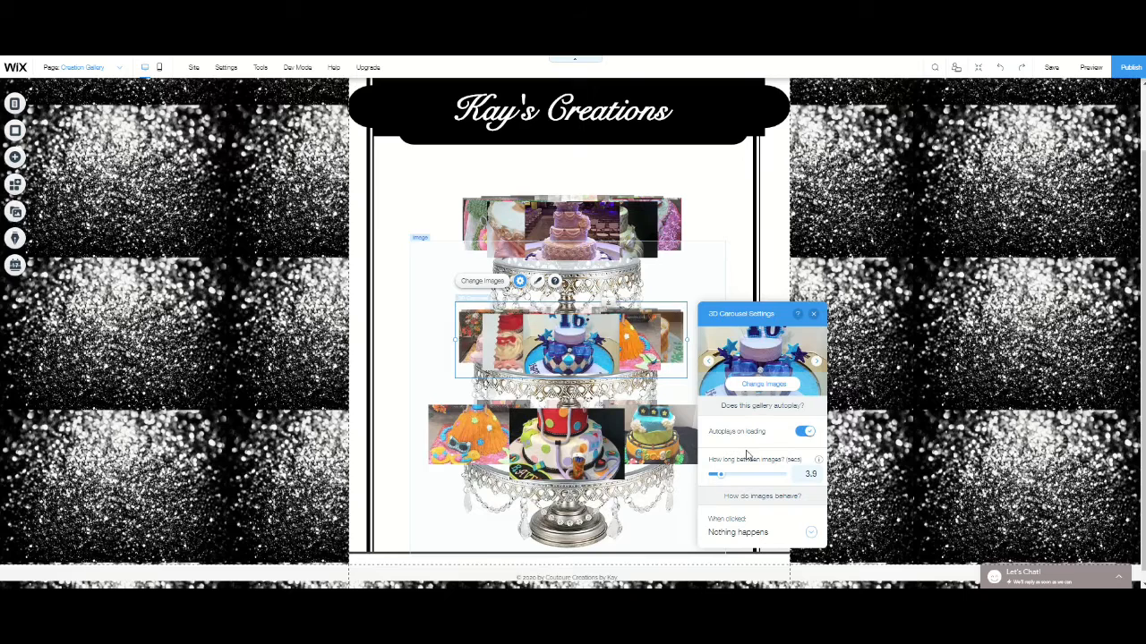
pyautogui.click(768, 532)
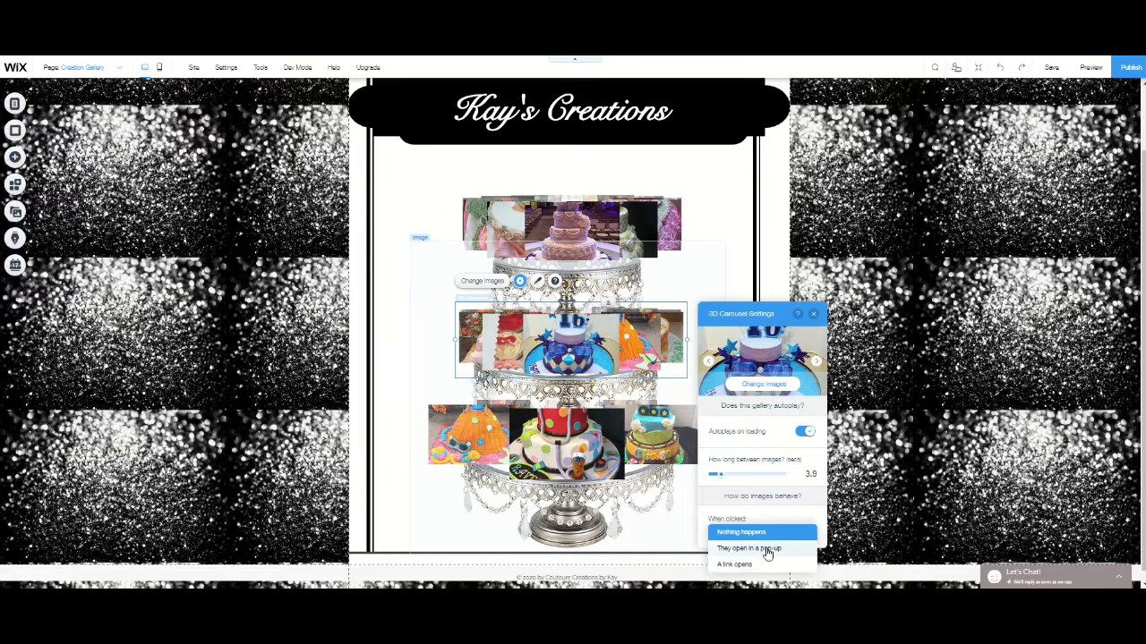
pyautogui.click(748, 548)
# - Set the bottom-tier 3D carousel to wait 4.3 seconds between images and open its images in a pop-up when clicked
pyautogui.click(487, 408)
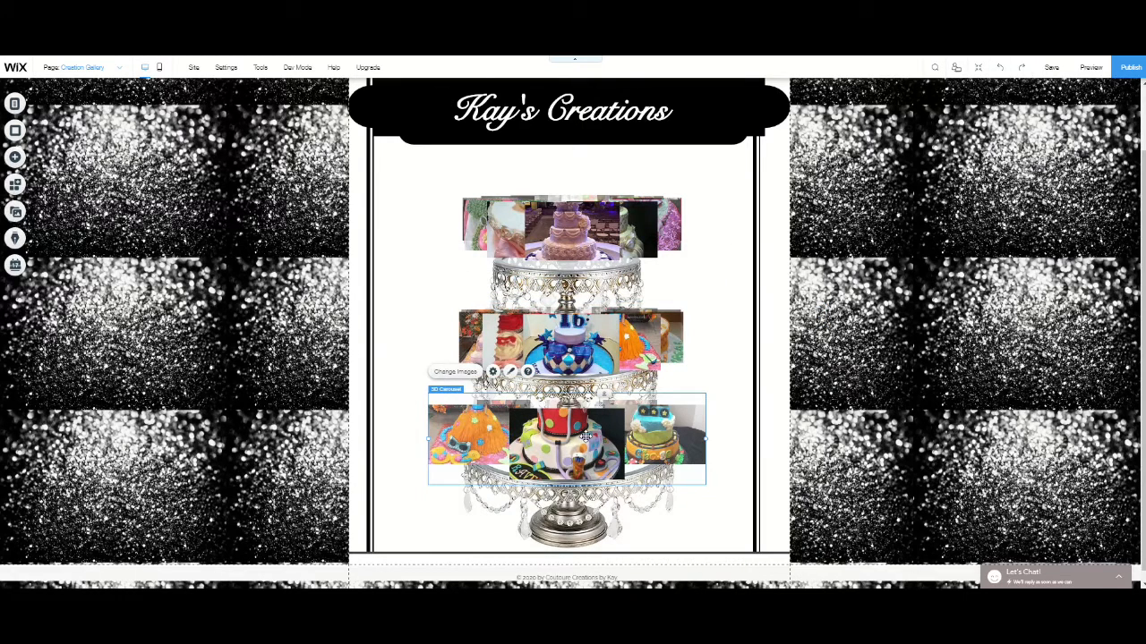
pyautogui.click(492, 370)
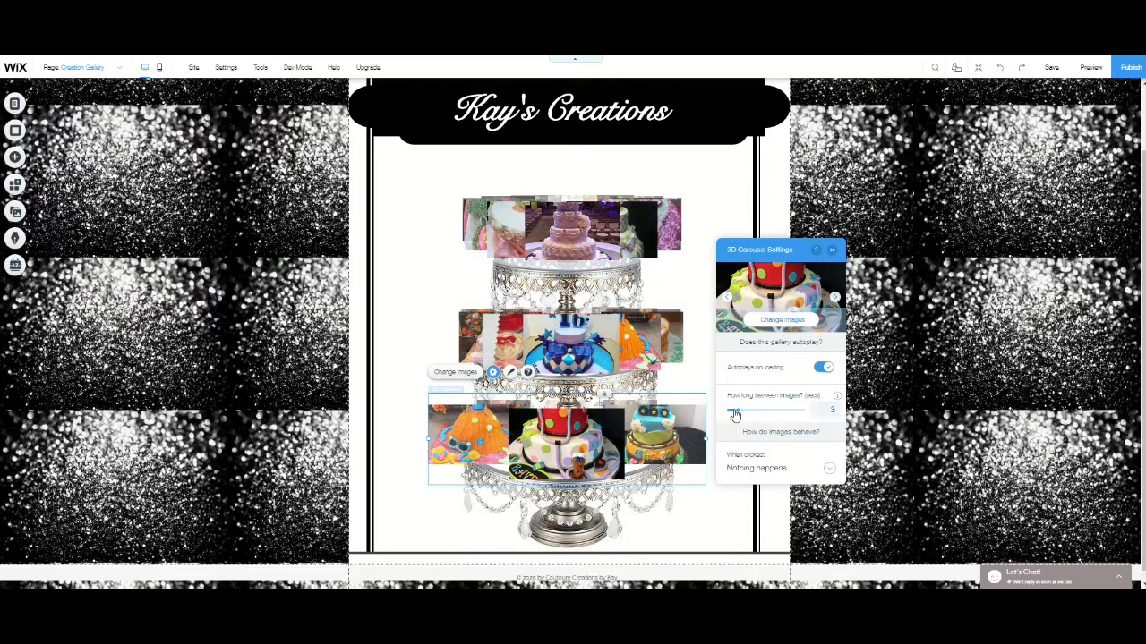
pyautogui.moveTo(734, 414); pyautogui.dragTo(739, 412)
pyautogui.click(766, 472)
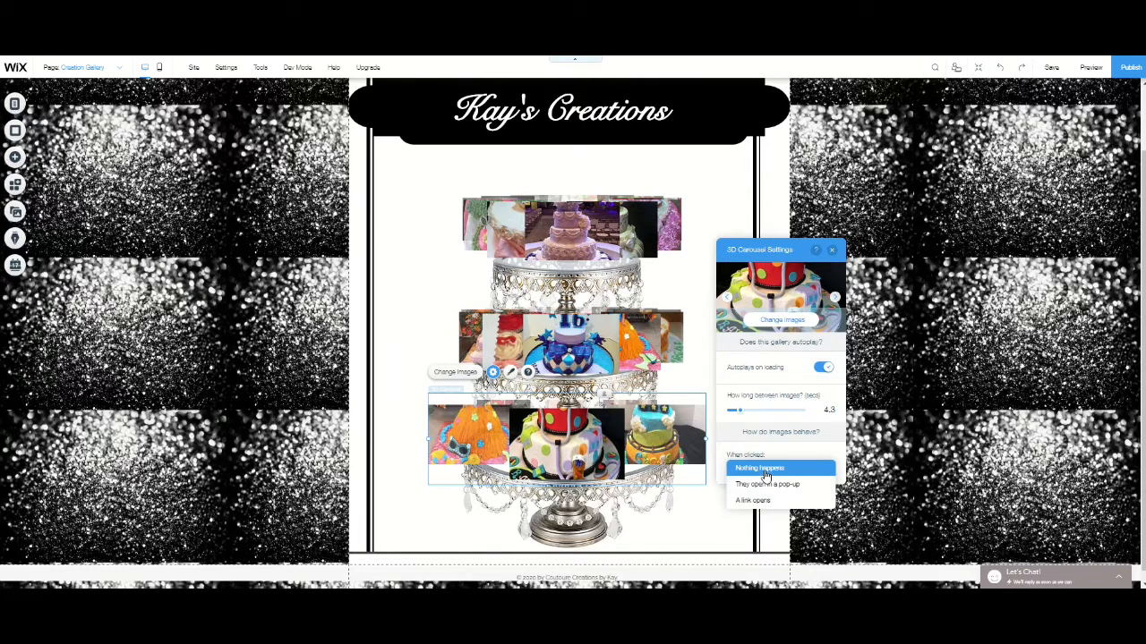
pyautogui.click(767, 484)
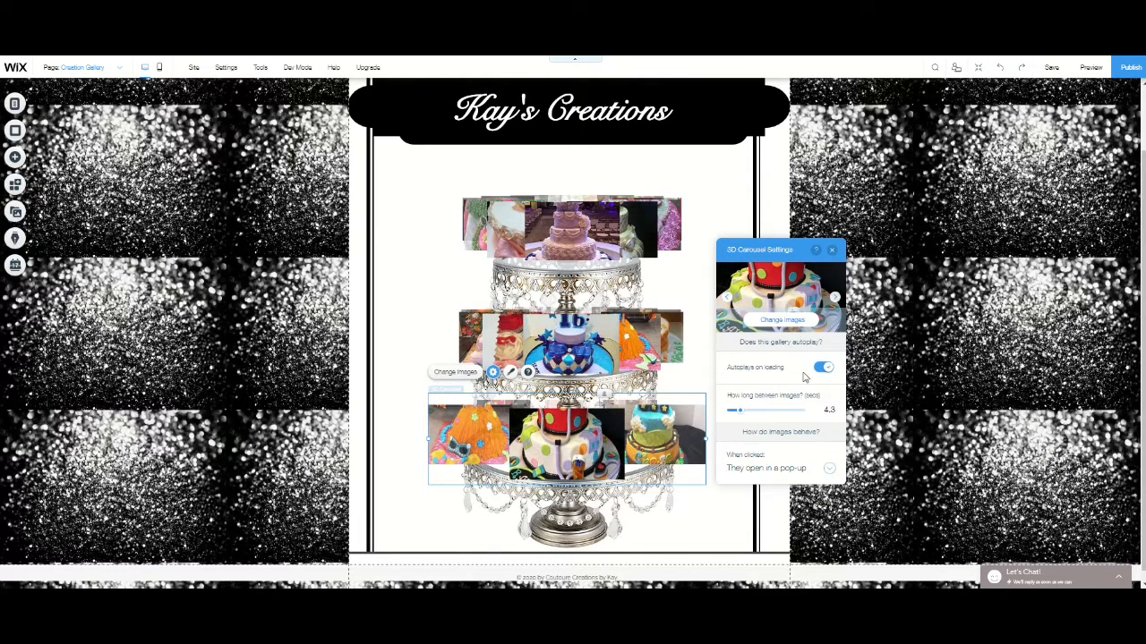
pyautogui.click(833, 252)
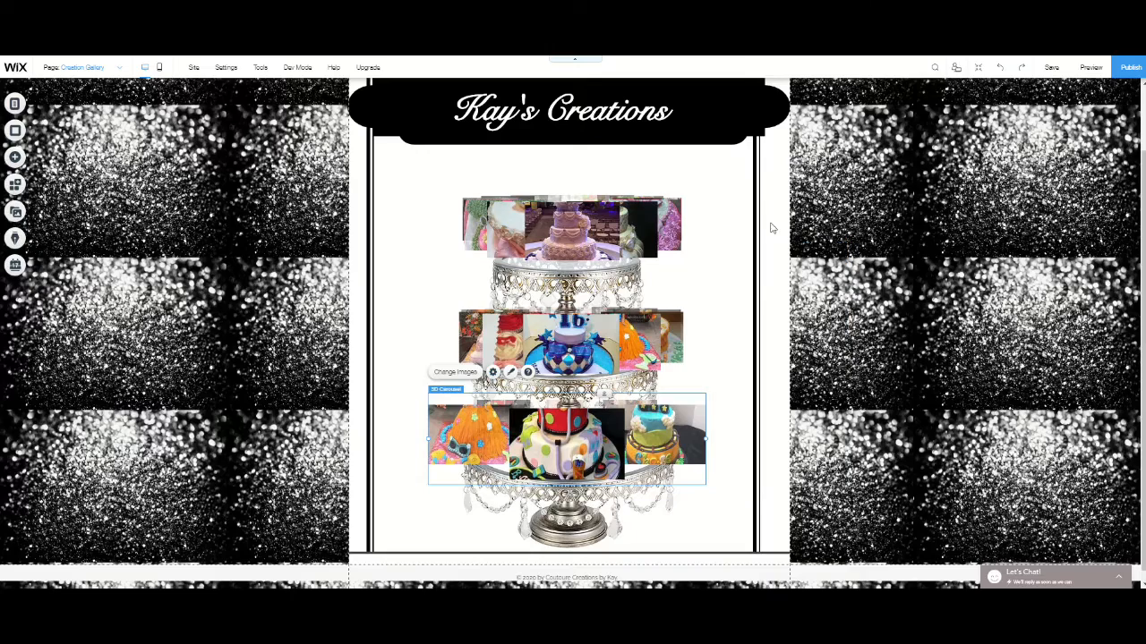
# - Preview the page, test the pop-up of a middle-carousel image, and return to the editor to review the whole layout
pyautogui.click(1091, 69)
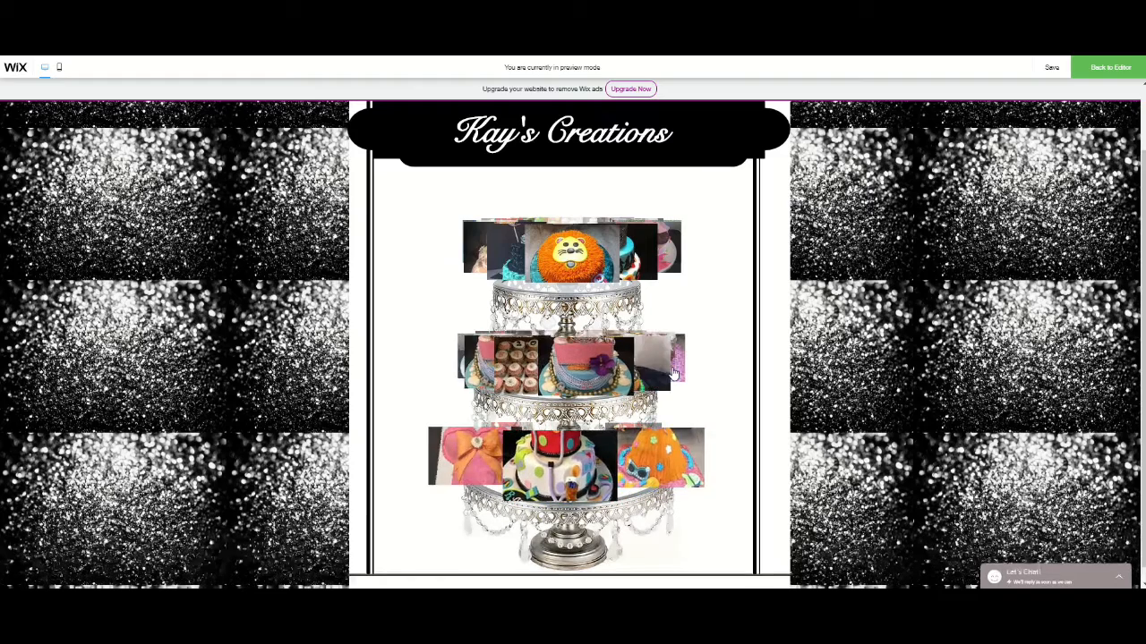
pyautogui.click(587, 376)
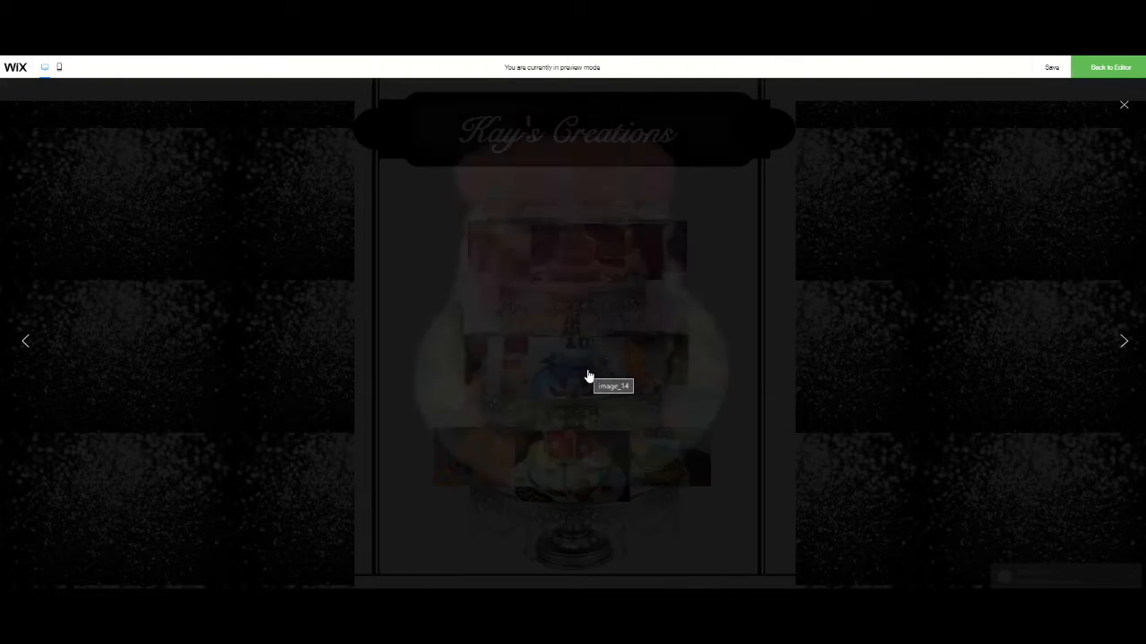
pyautogui.click(1123, 108)
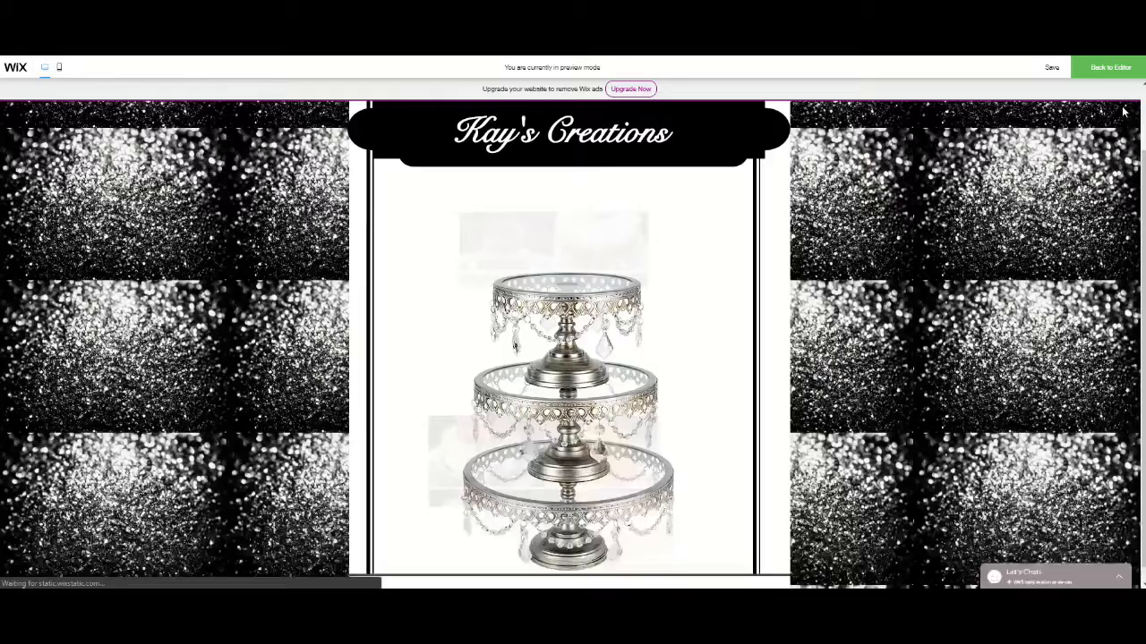
pyautogui.click(1109, 71)
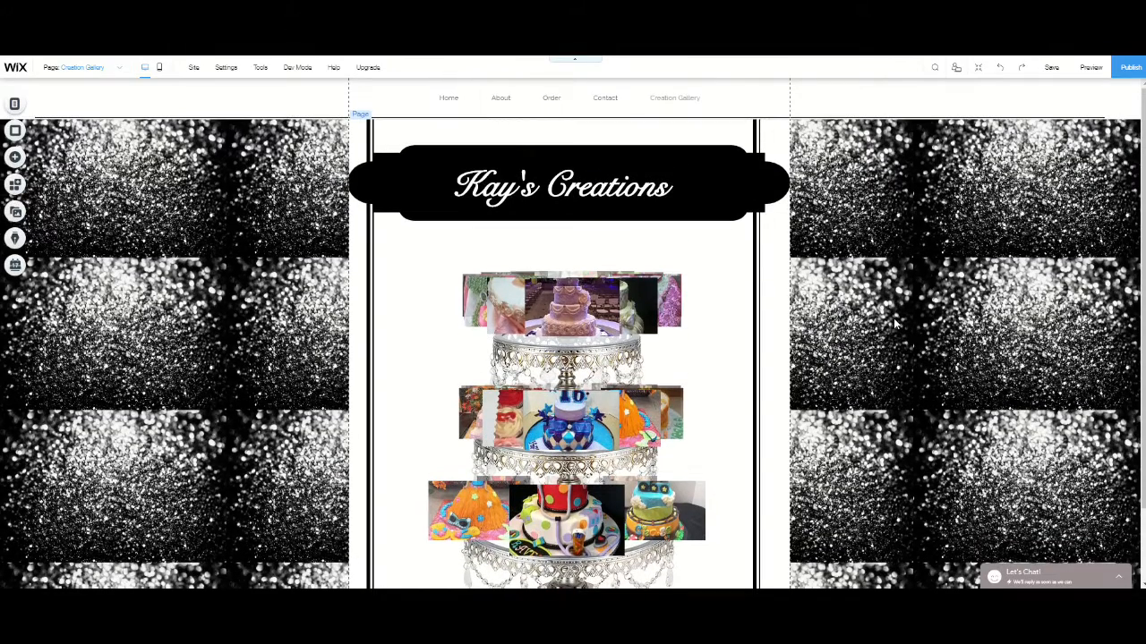
pyautogui.scroll(-1, 895, 320)
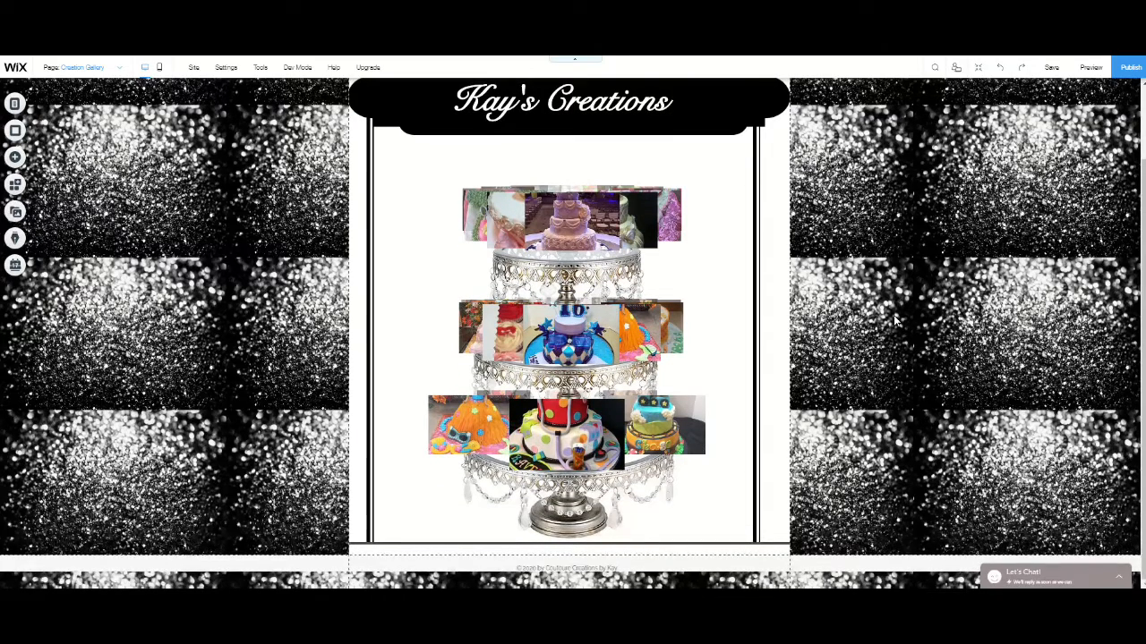
pyautogui.scroll(1, 895, 320)
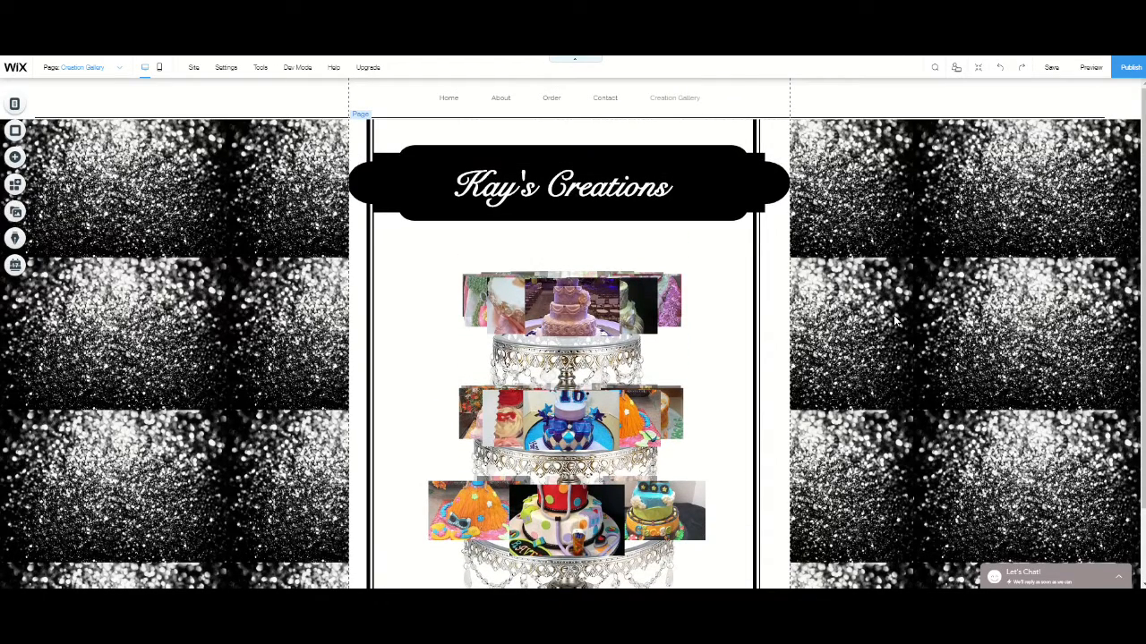